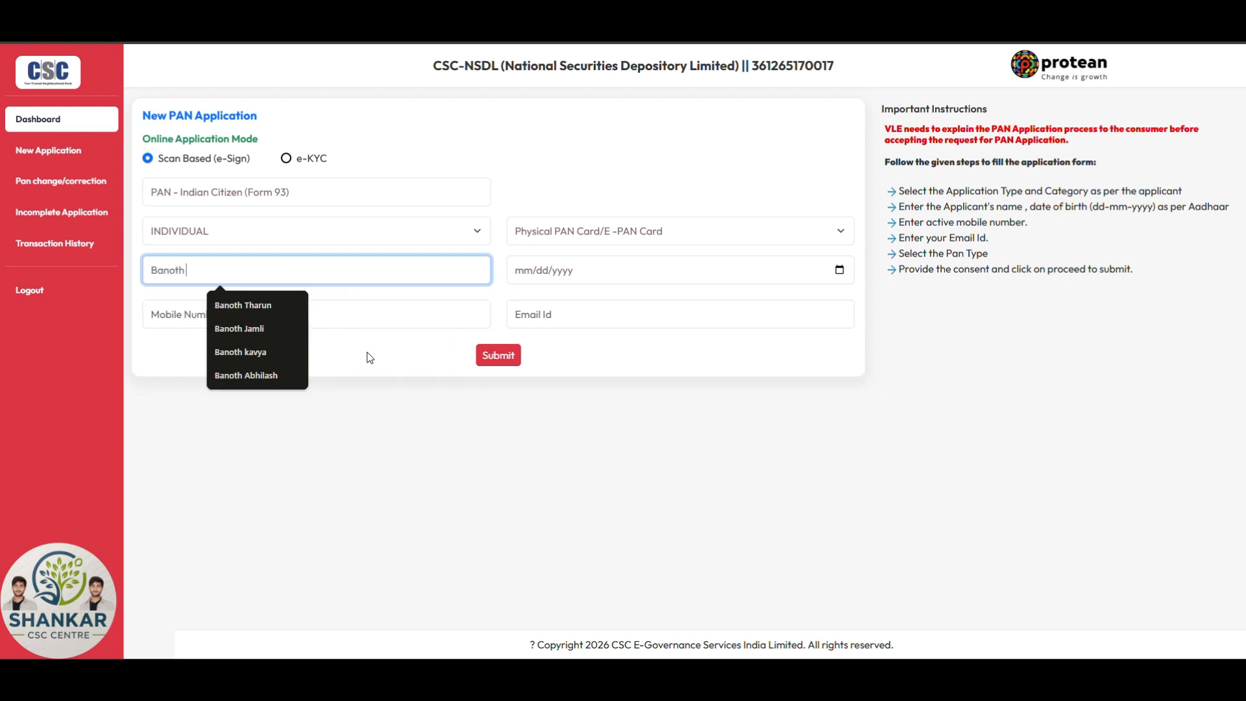
Enter the applicant's full name and date of birth in the new PAN application.
left_click(251, 375)
left_click(251, 376)
left_click(565, 269)
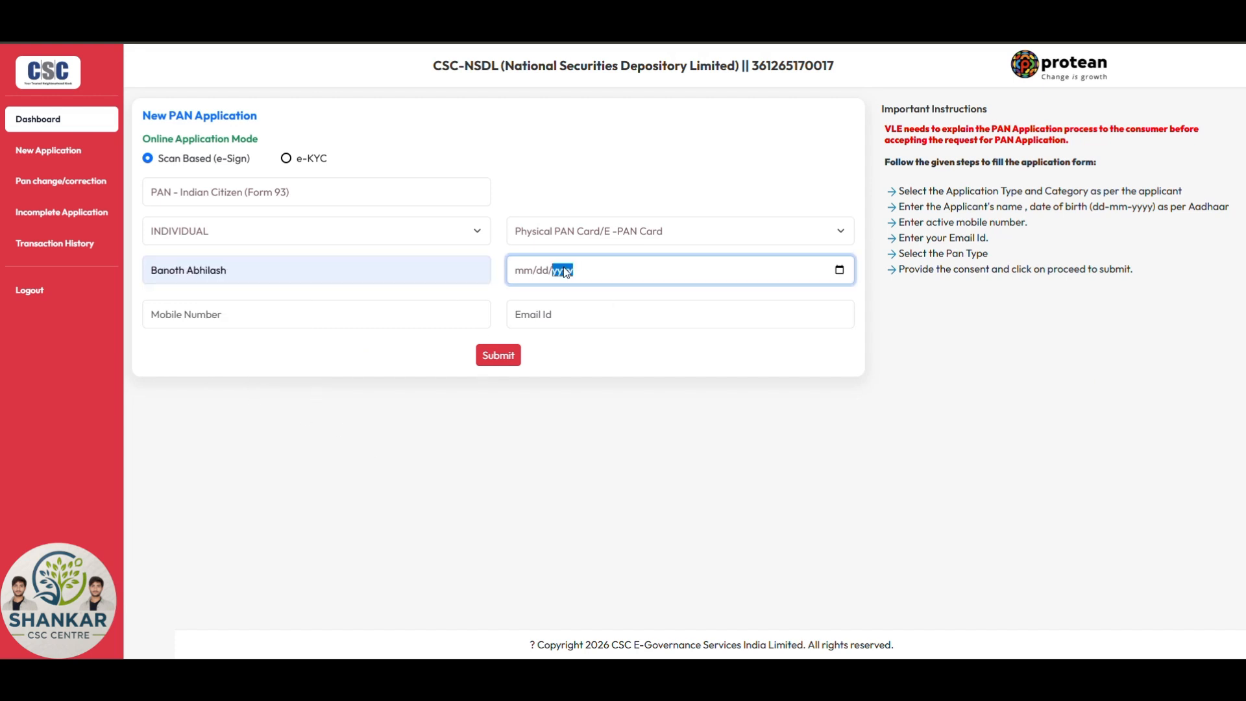
left_click(524, 273)
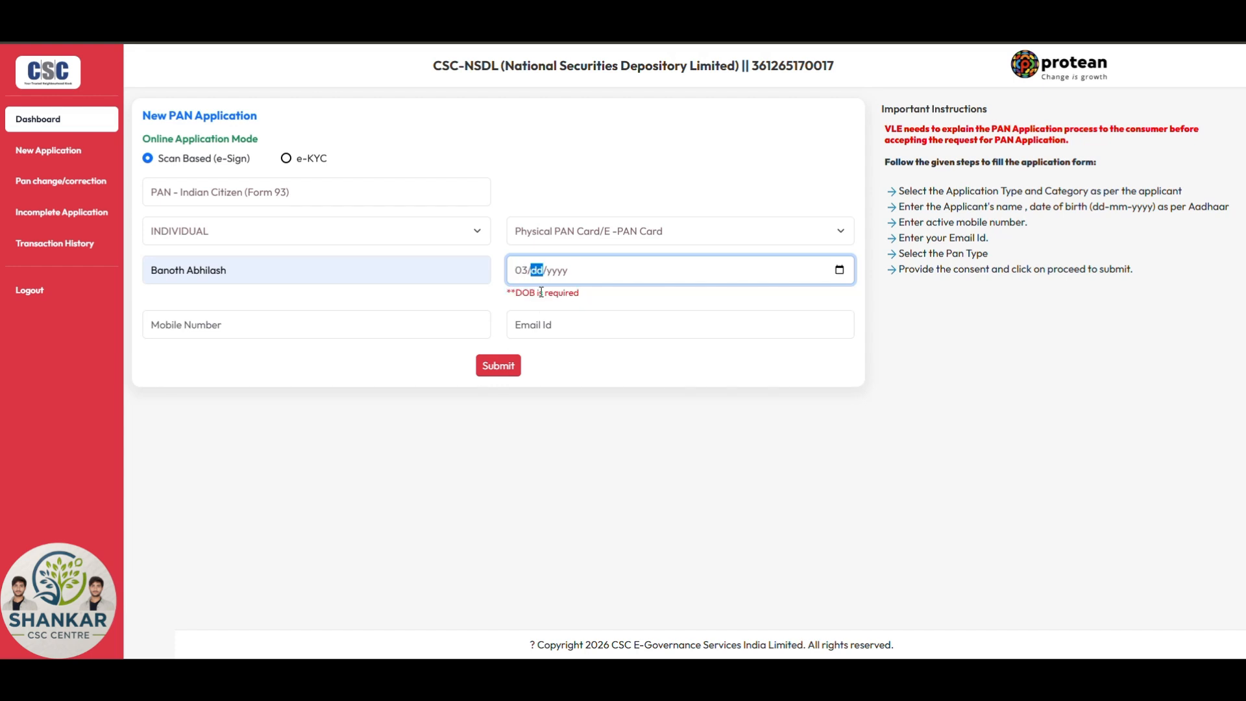
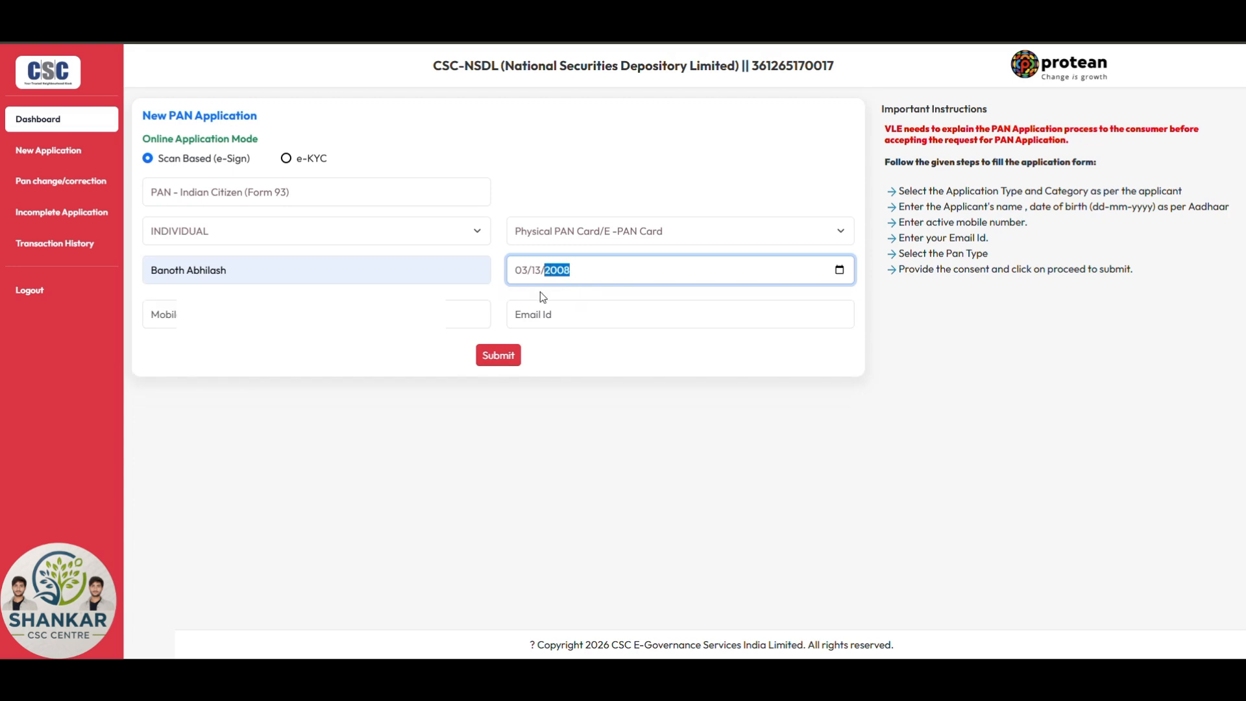
key("Tab")
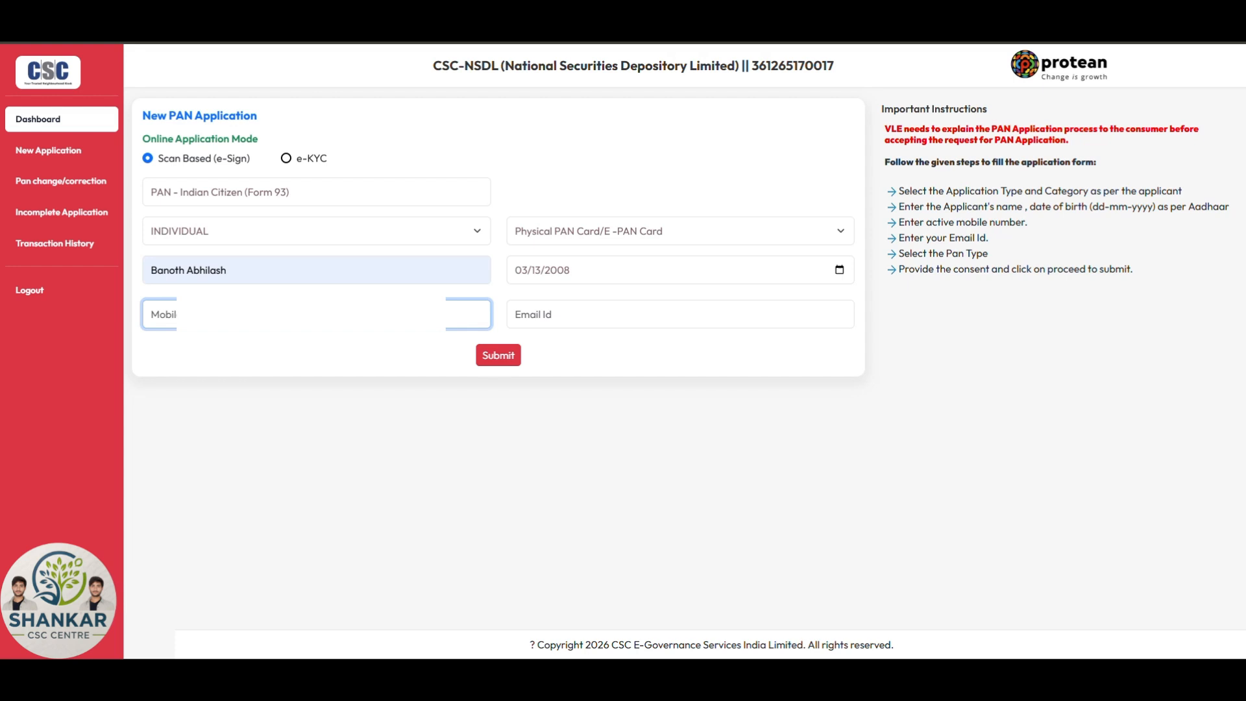
Fill in the applicant's mobile number.
type("891")
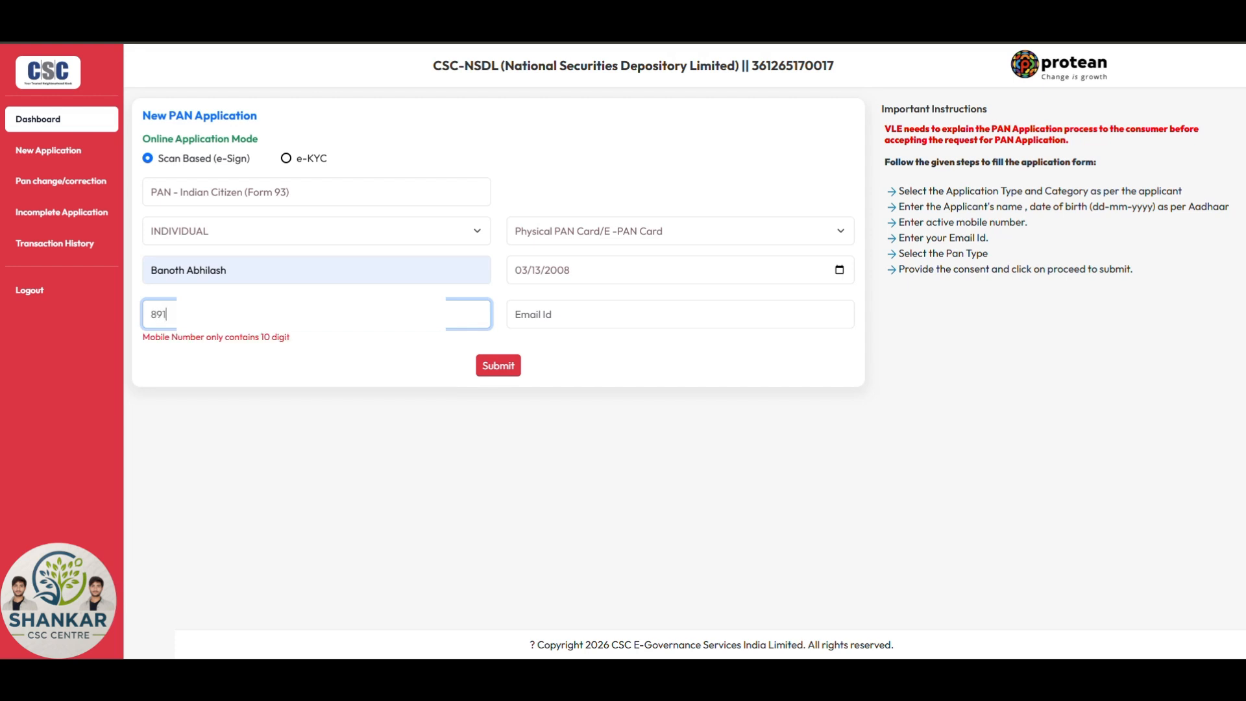
type("98")
type("?")
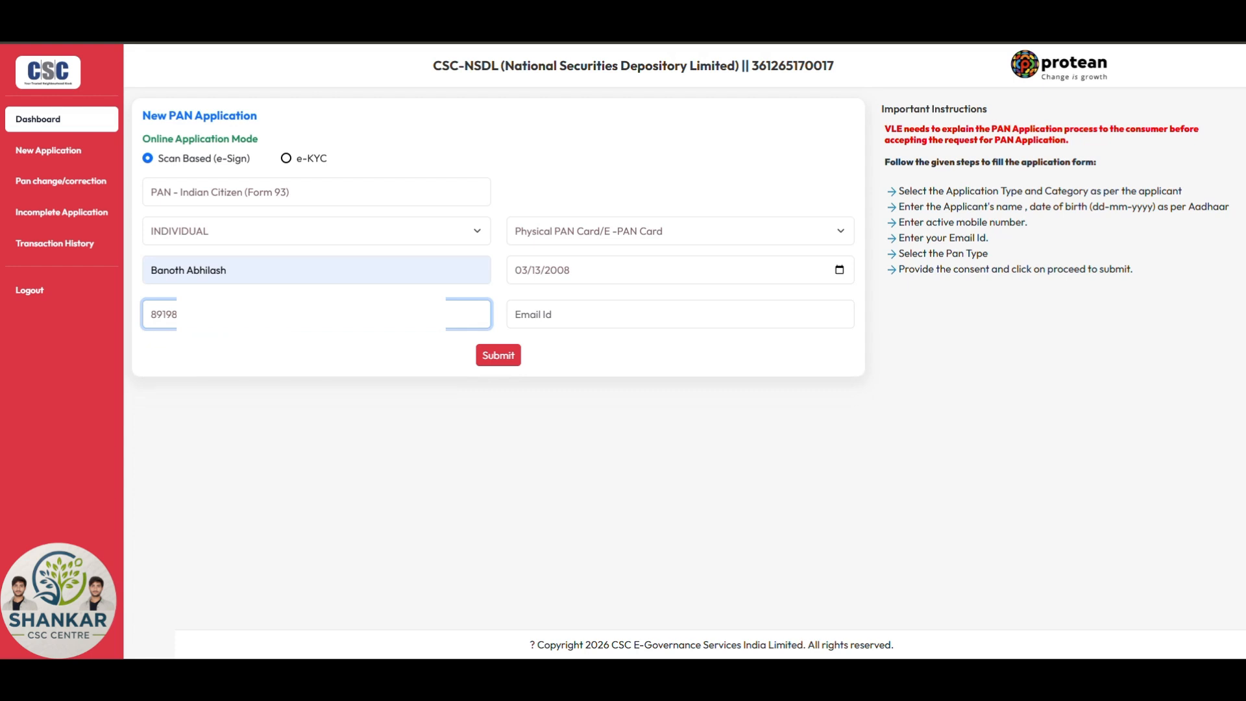
Fill in the applicant's e-mail address.
left_click(543, 317)
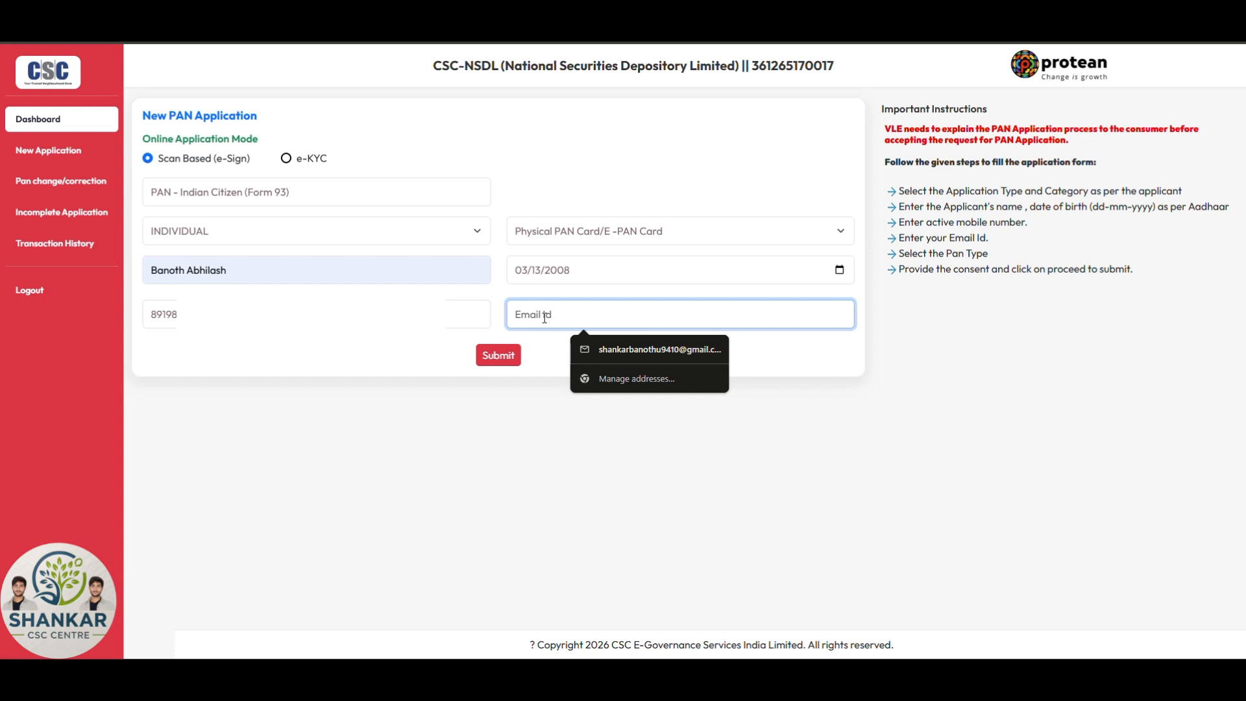
type("Csc")
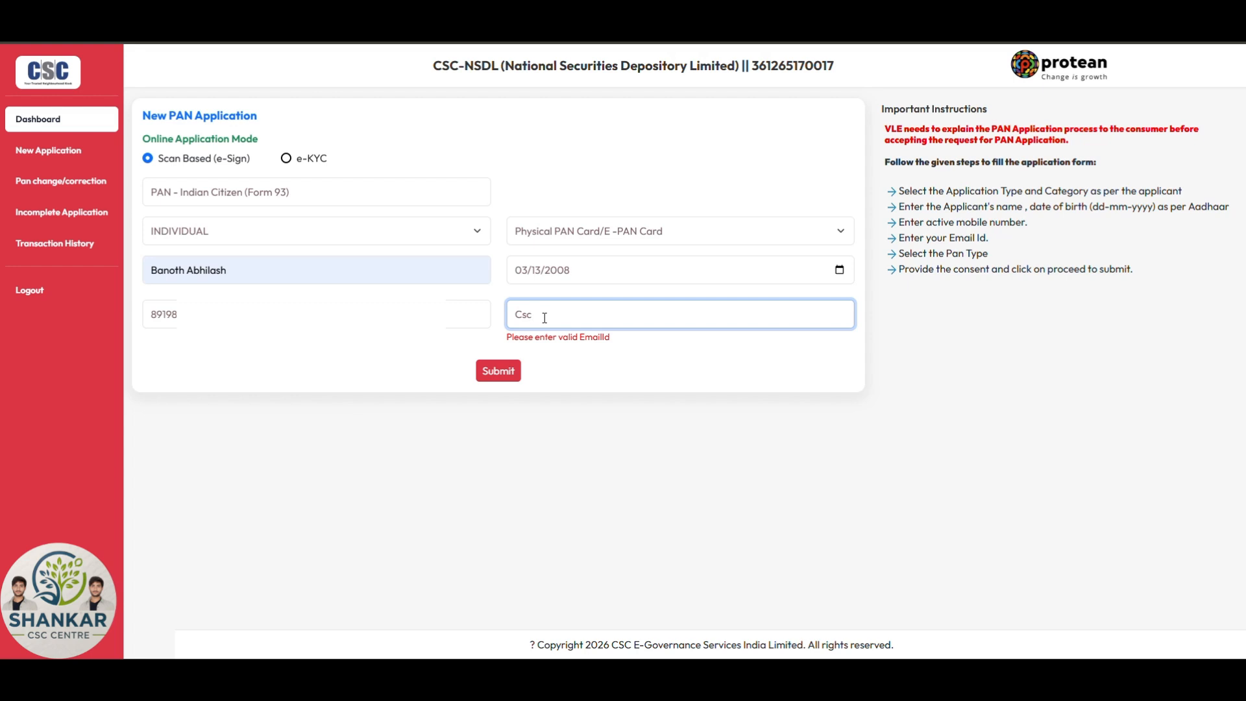
key("BackSpace")
key("BackSpace")
key("BackSpace")
type("csc")
type("om")
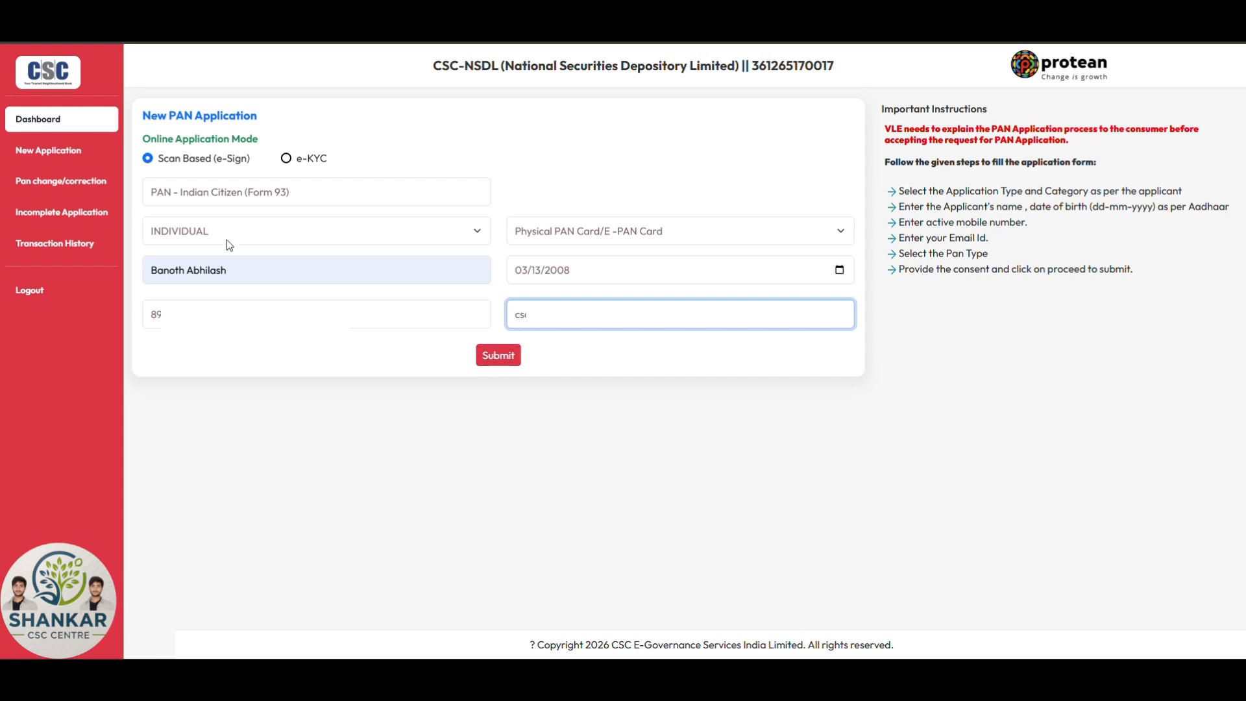
Recheck the applicant's name, submit the application request and proceed to the NSDL portal.
left_click(239, 273)
key("BackSpace")
type("h")
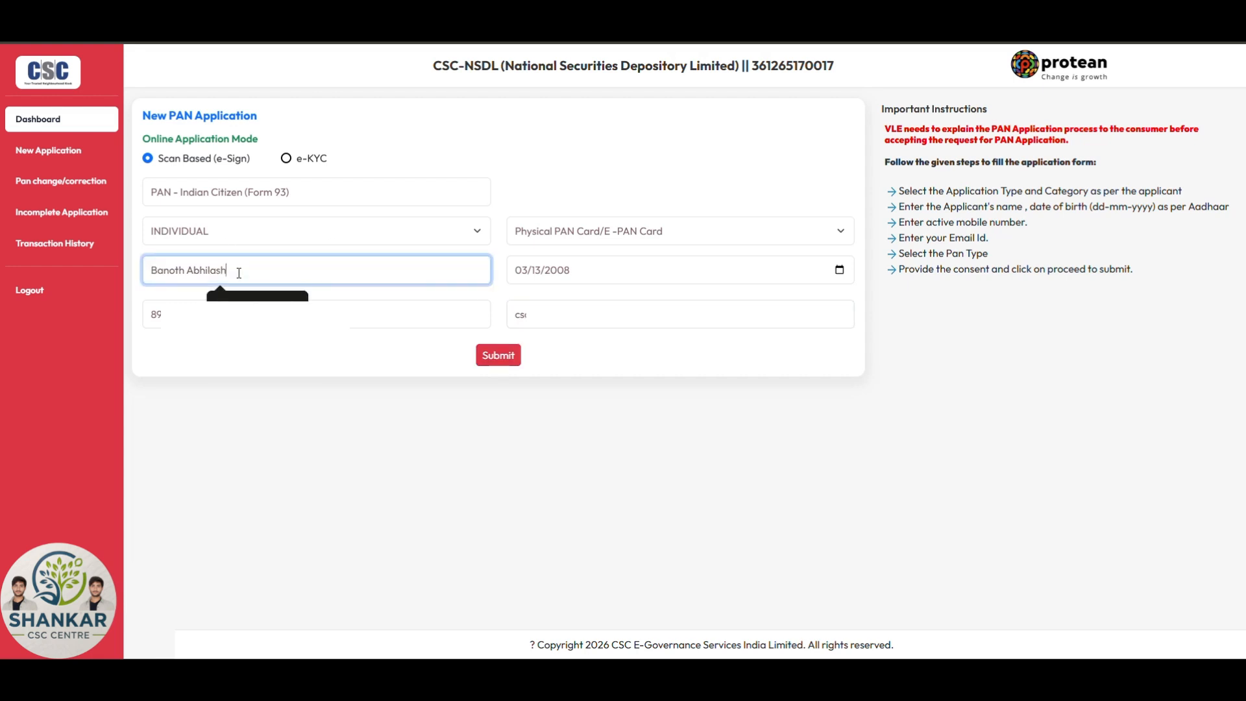
left_click(505, 361)
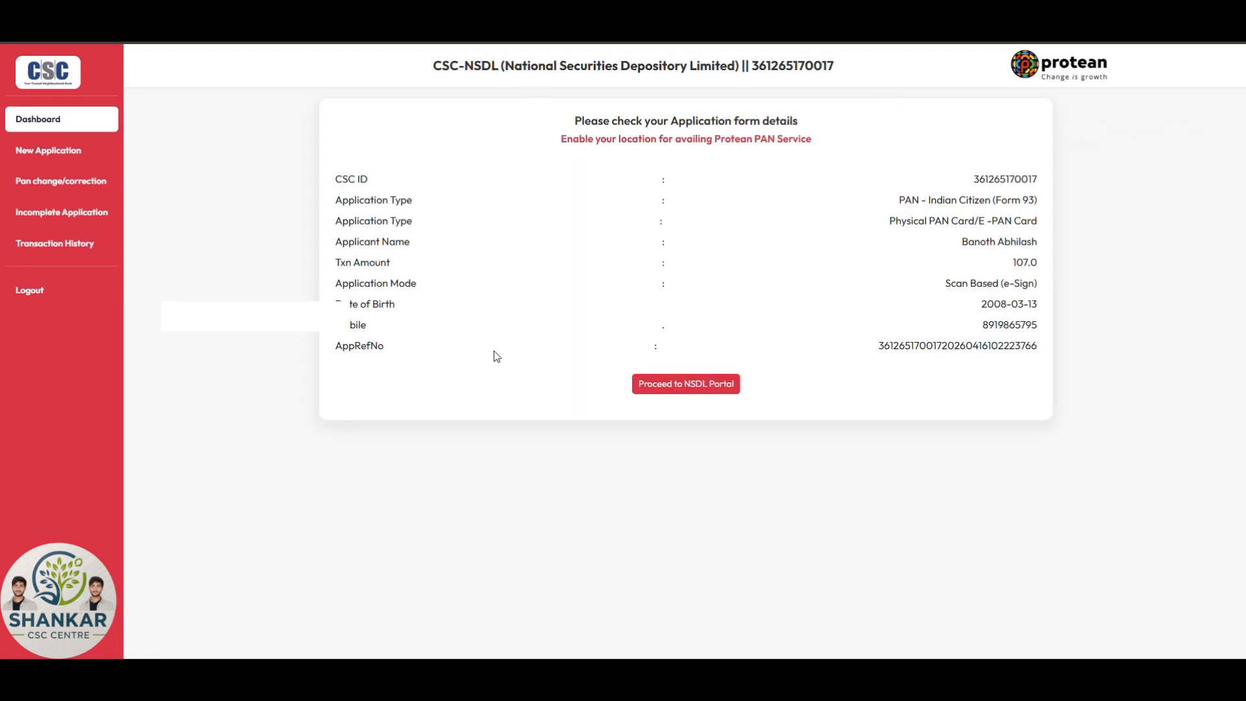
left_click(676, 385)
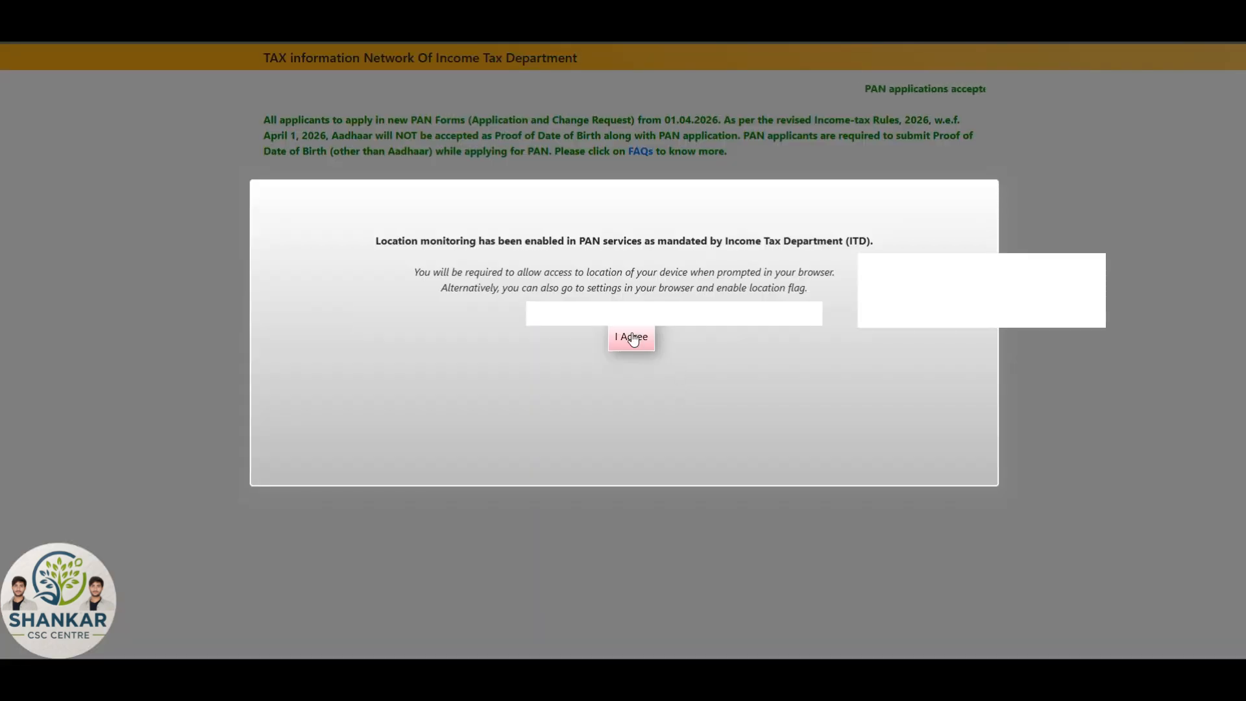
left_click(634, 336)
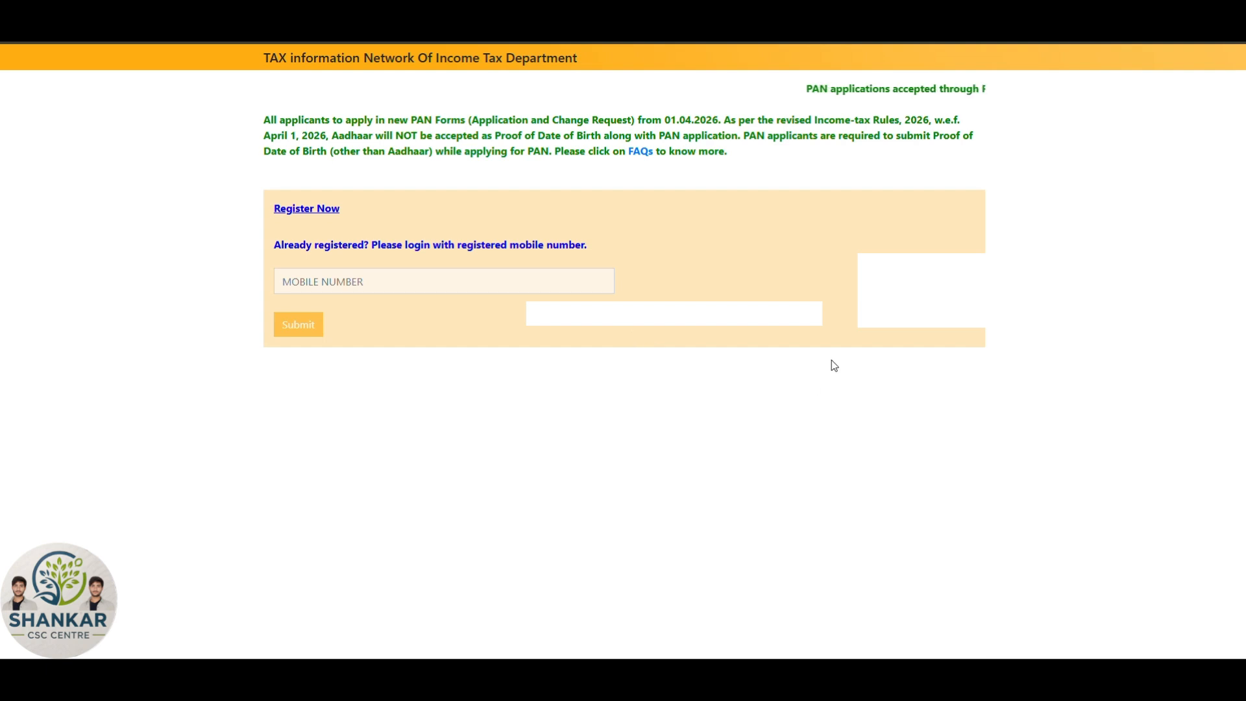
Submit the registered mobile number to request a login OTP.
left_click(333, 284)
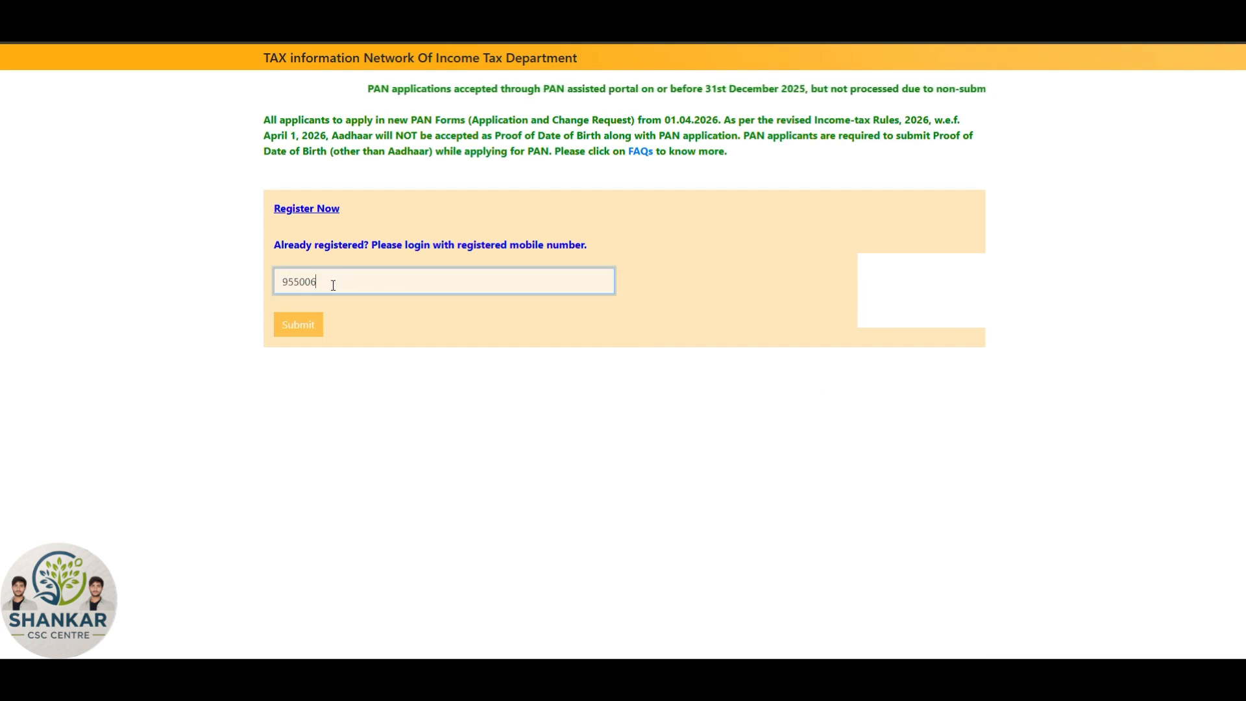
left_click(308, 326)
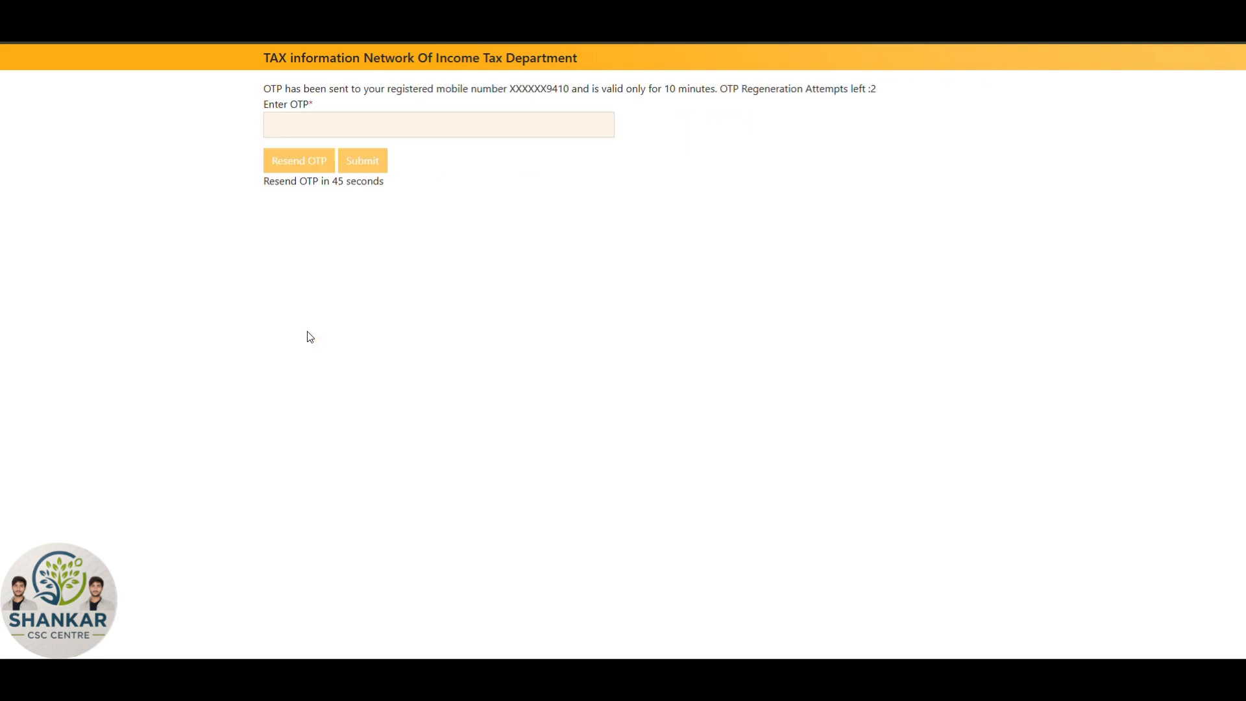
Try to verify the login with the OTP sent to the registered mobile number.
left_click(309, 125)
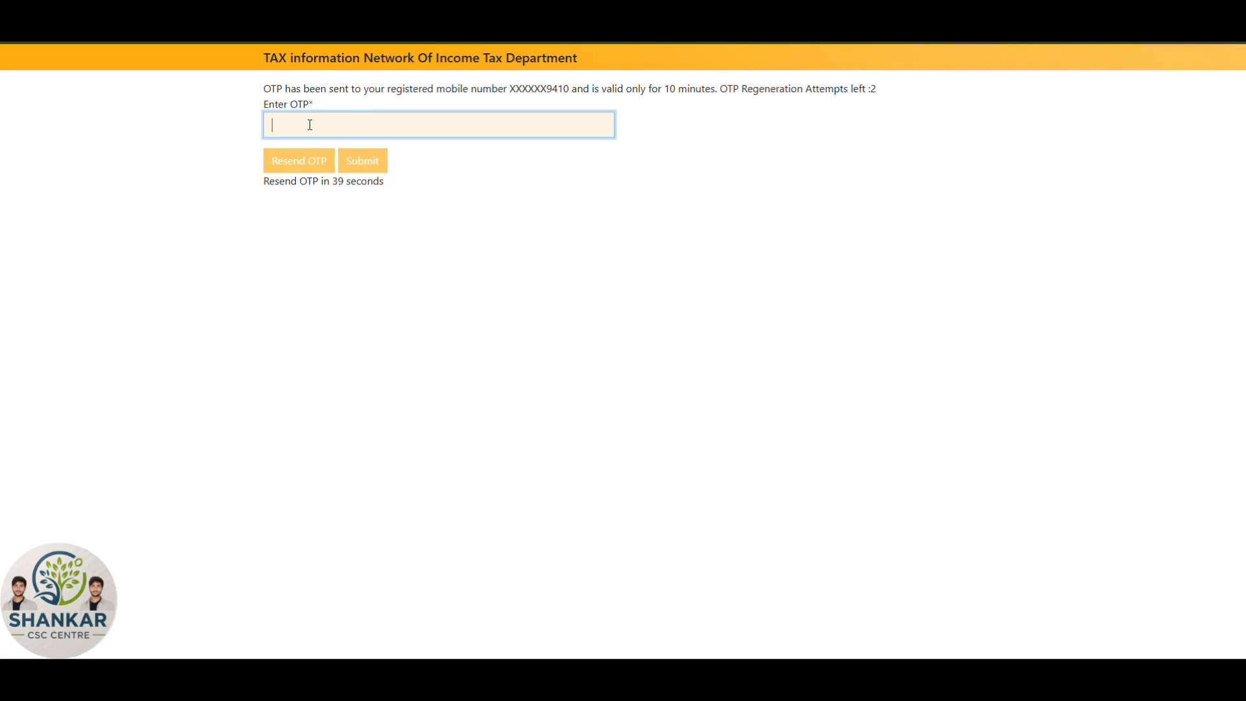
left_click(376, 160)
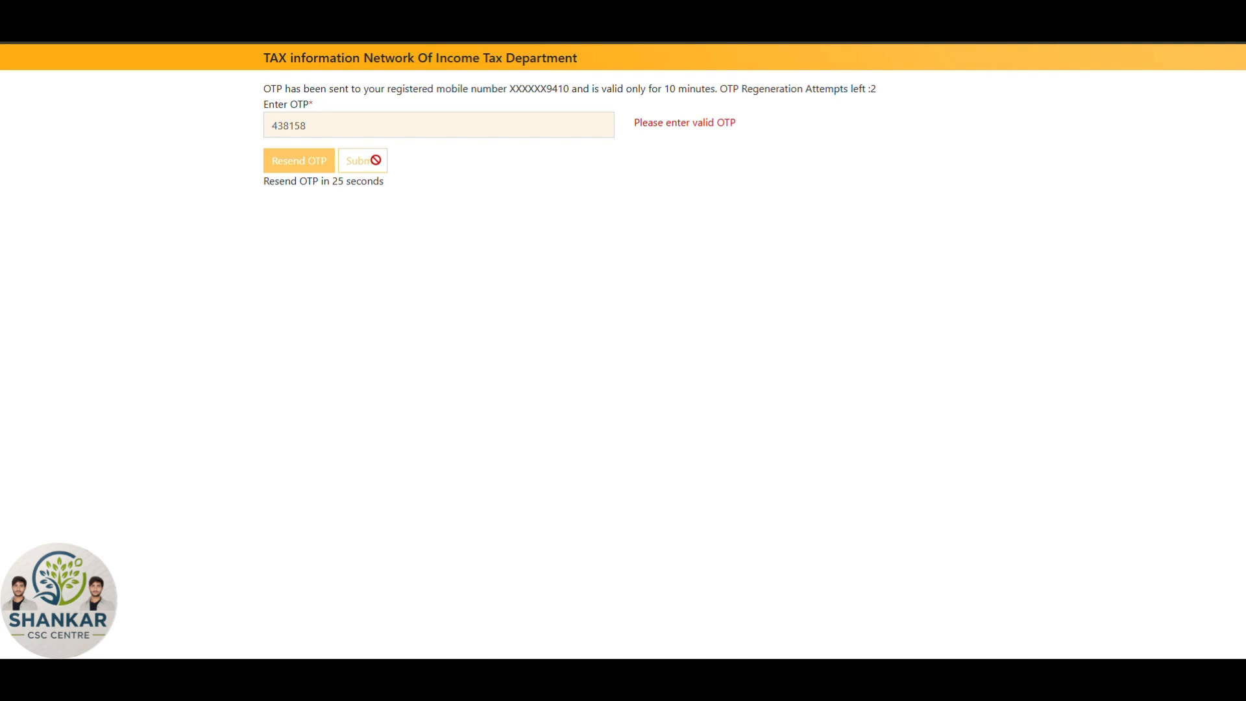
Replace the OTP with a different verification code and submit it.
left_click(320, 128)
key("BackSpace")
key("BackSpace")
key("BackSpace")
key("BackSpace")
key("BackSpace")
key("BackSpace")
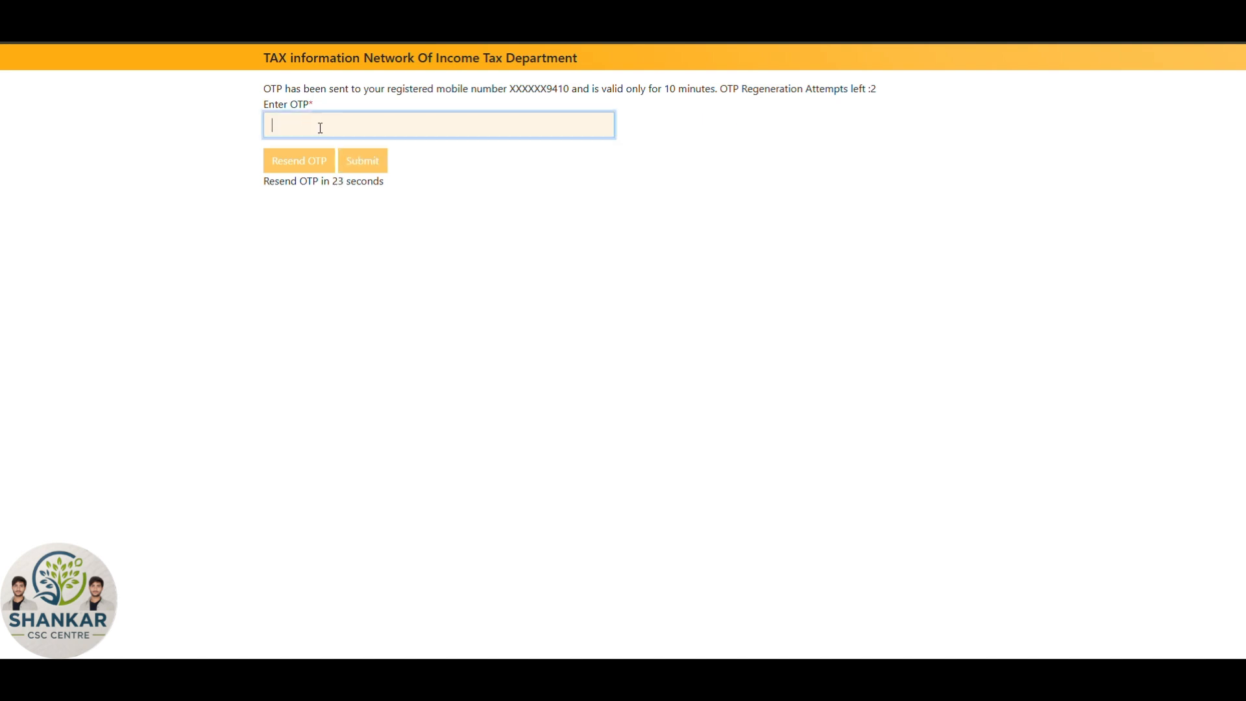
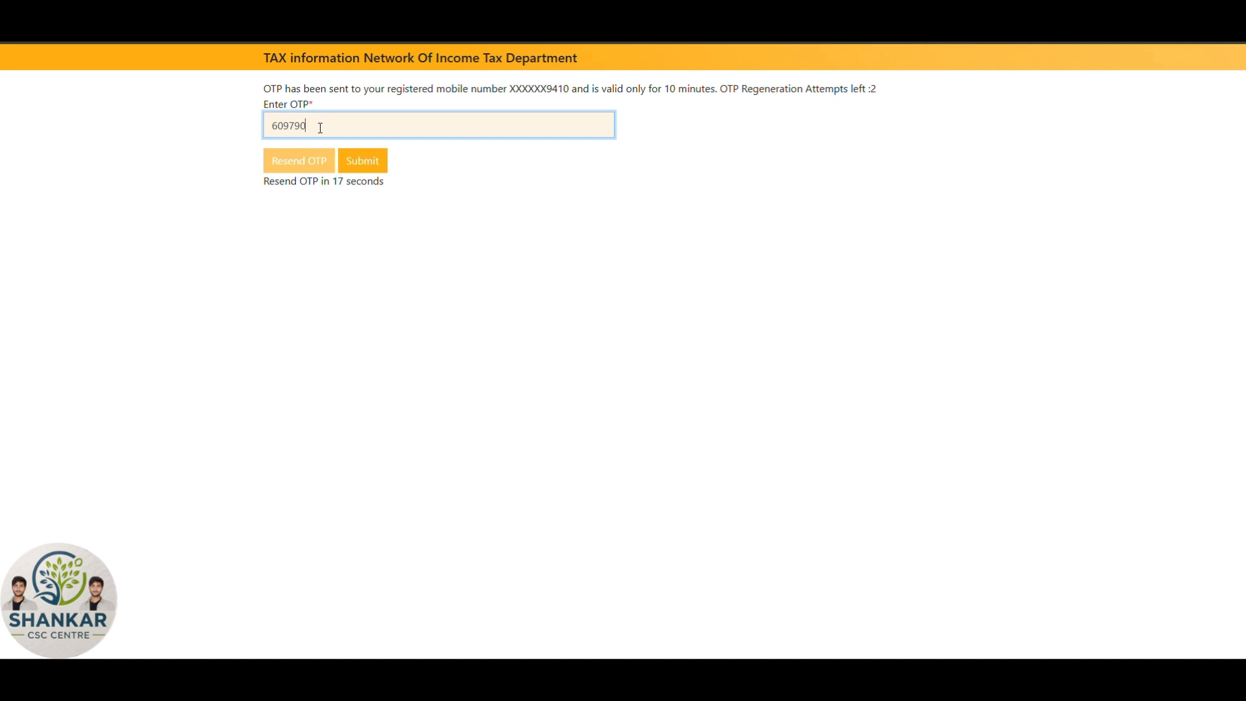
left_click(360, 162)
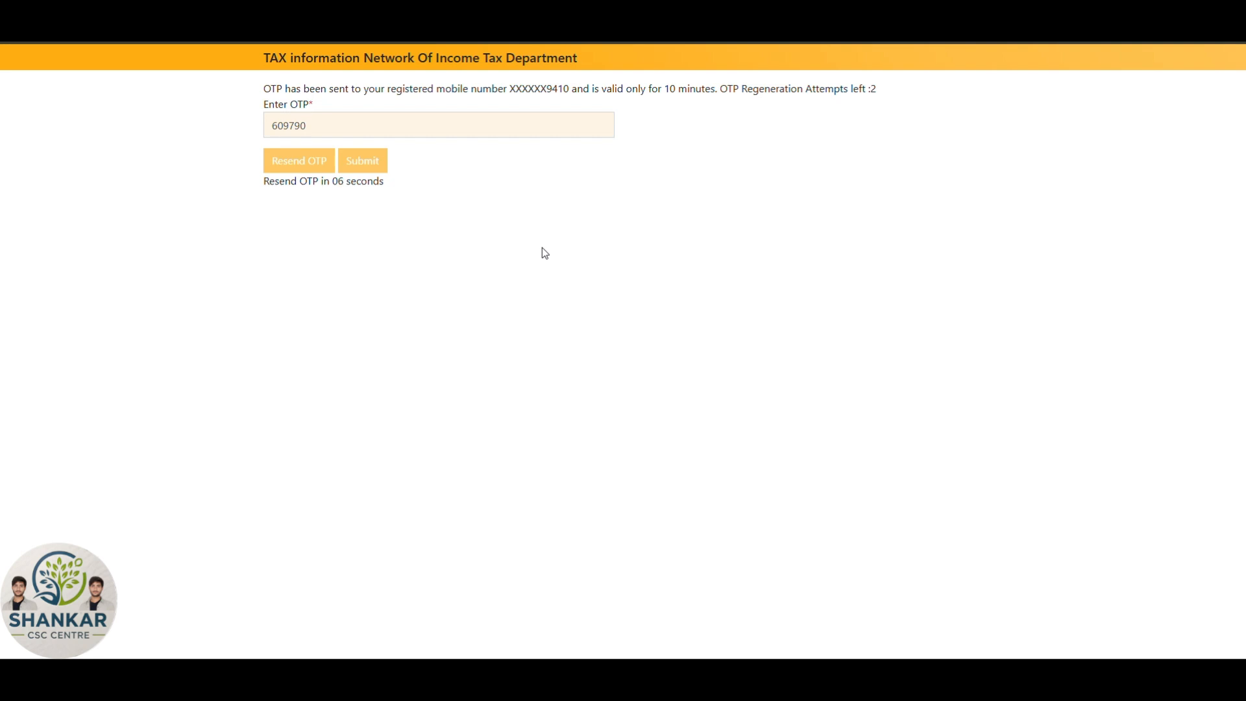
Clear the entered verification codes from the OTP field.
left_click(323, 124)
key("BackSpace")
key("BackSpace")
key("BackSpace")
key("BackSpace")
key("BackSpace")
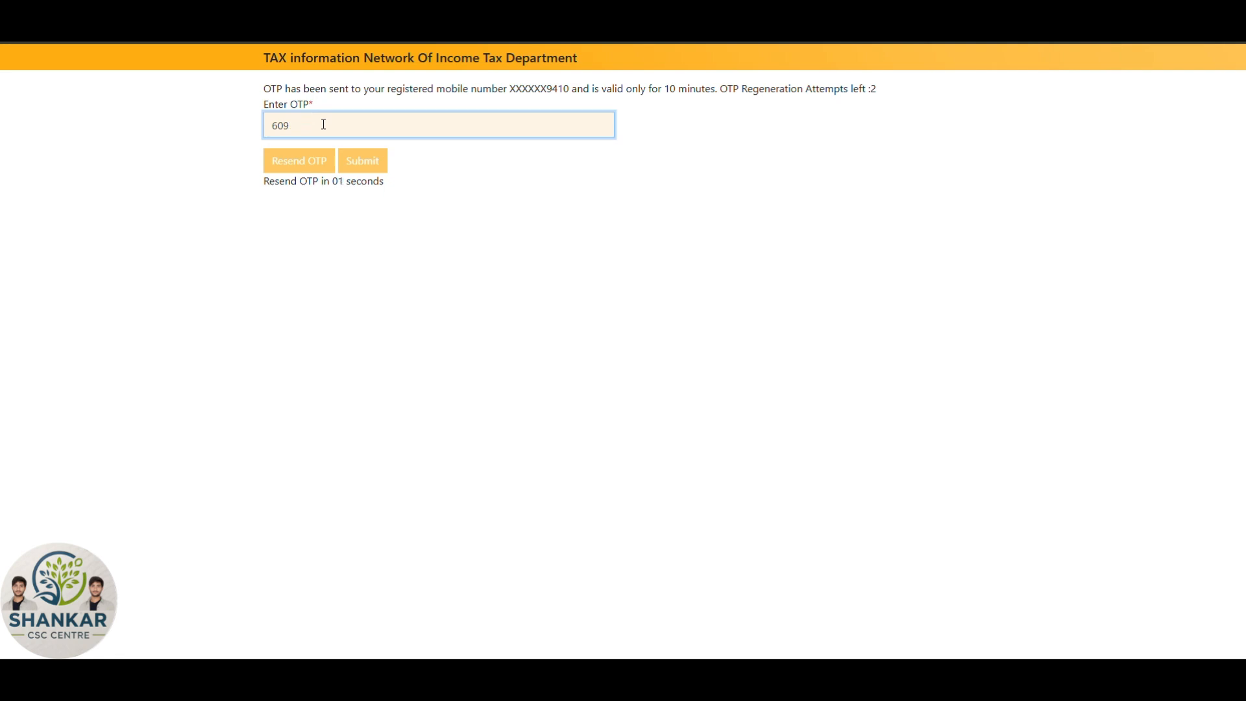
key("BackSpace")
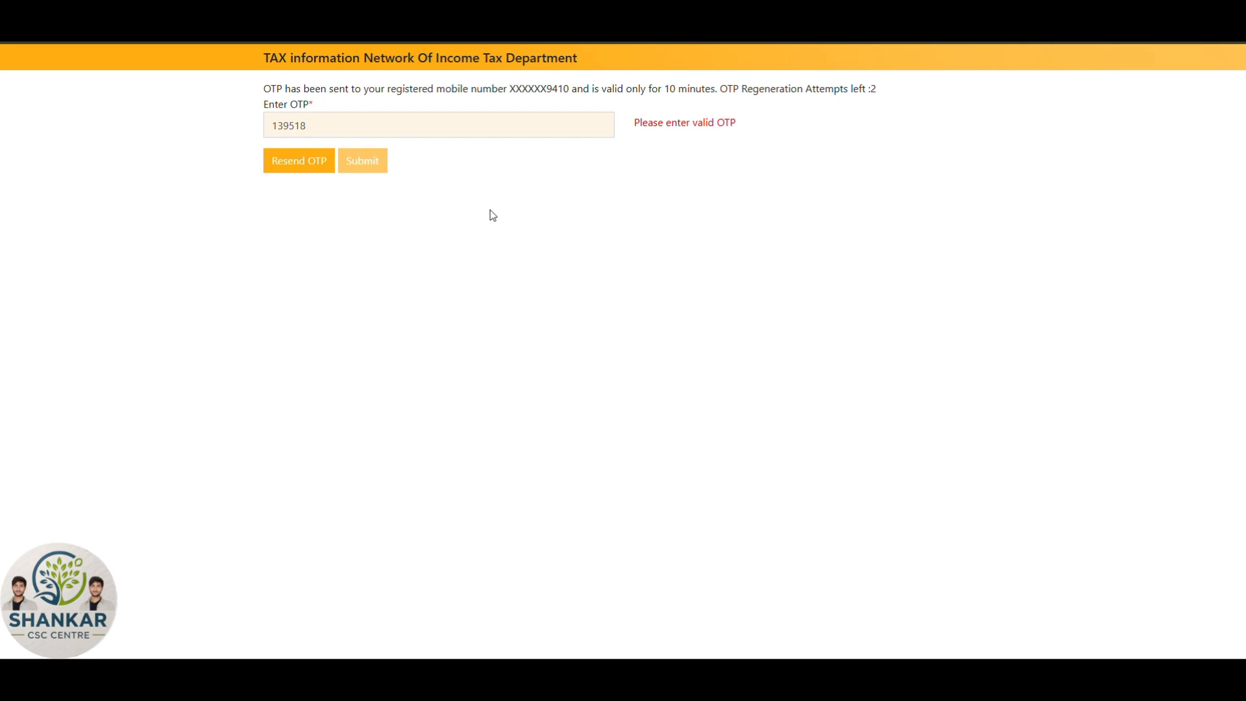
left_click(319, 124)
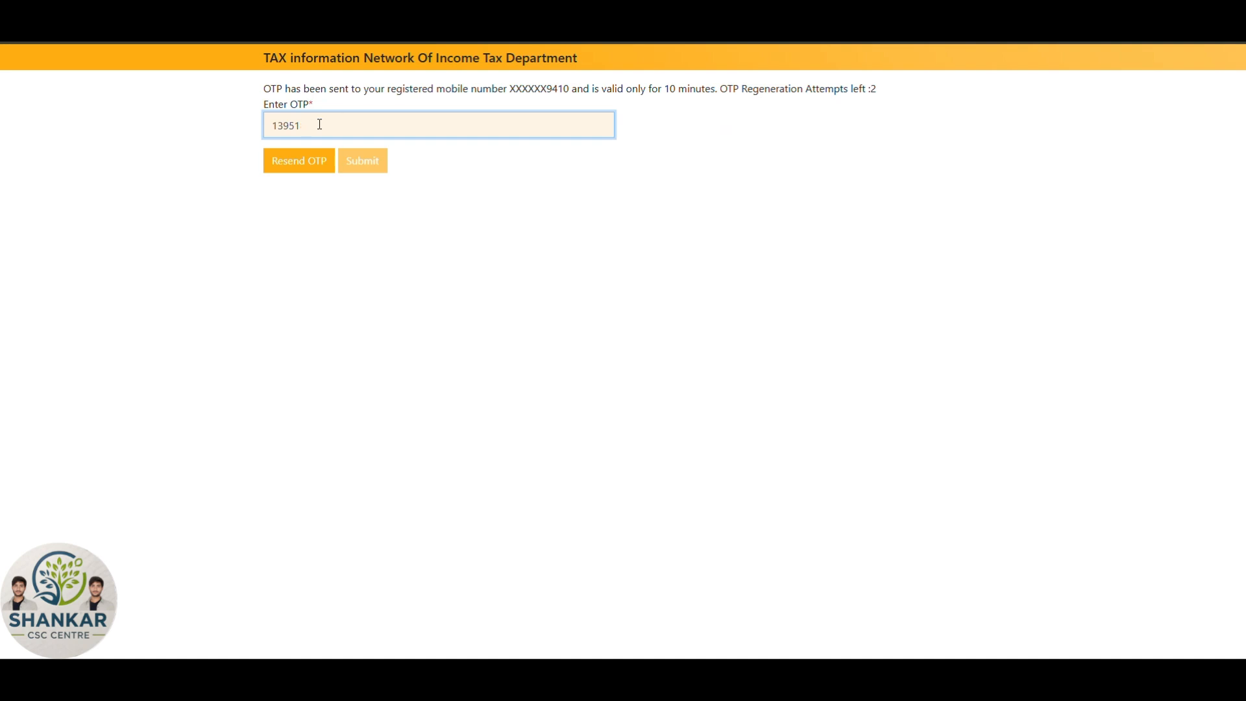
key("BackSpace")
key("BackSpace")
key("BackSpace")
key("BackSpace")
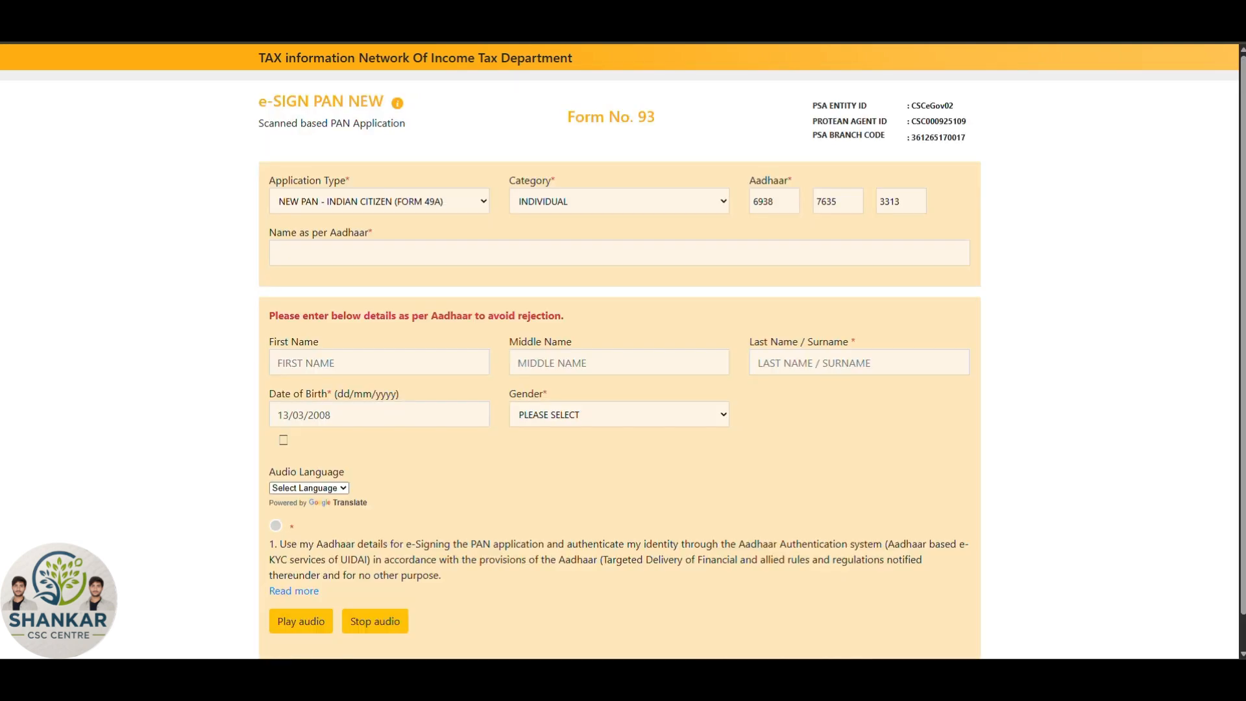
Enter the applicant's full name as per Aadhaar in Form No. 93.
left_click(330, 257)
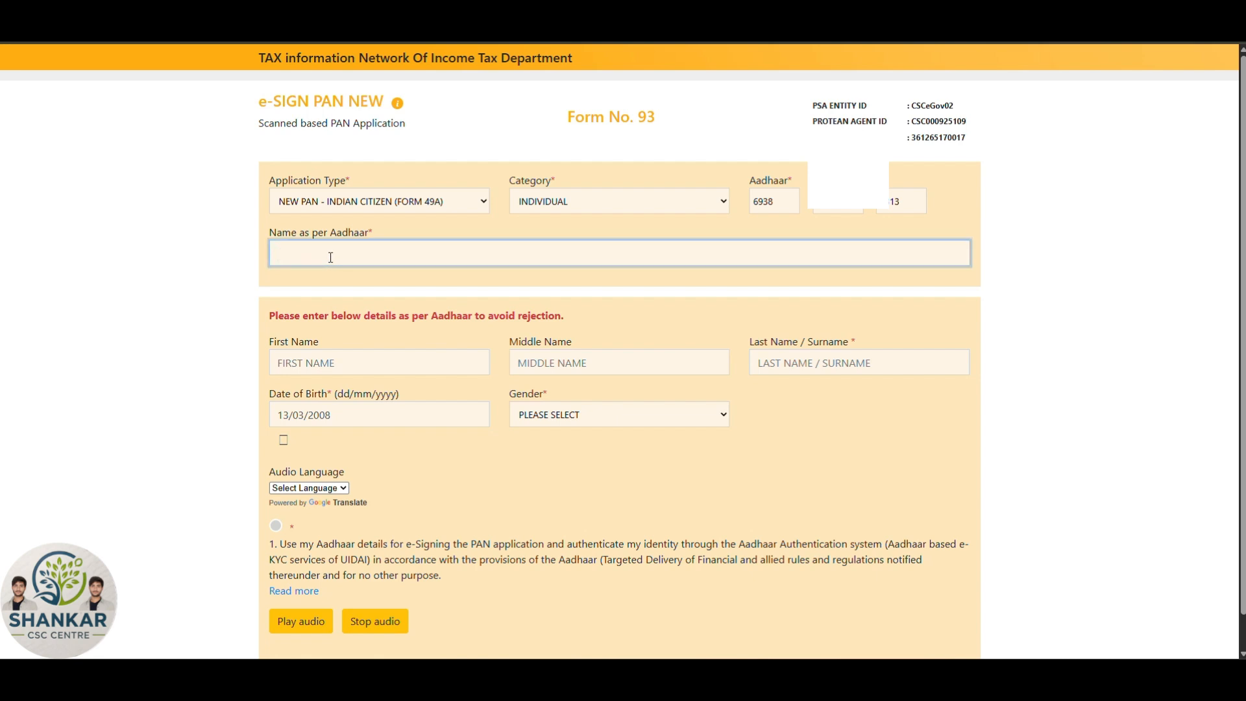
left_click(703, 297)
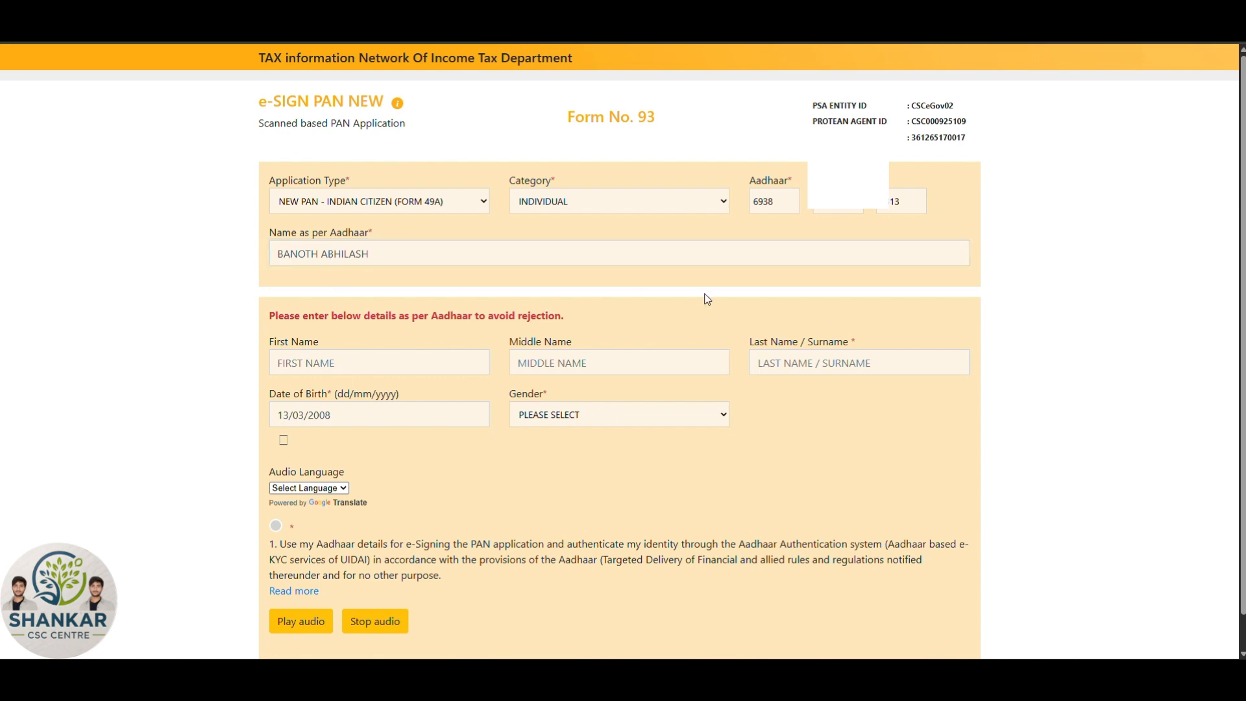
Enter the applicant's name in the Last Name / Surname field and set the gender to MALE.
scroll(491, 297, "down", 1)
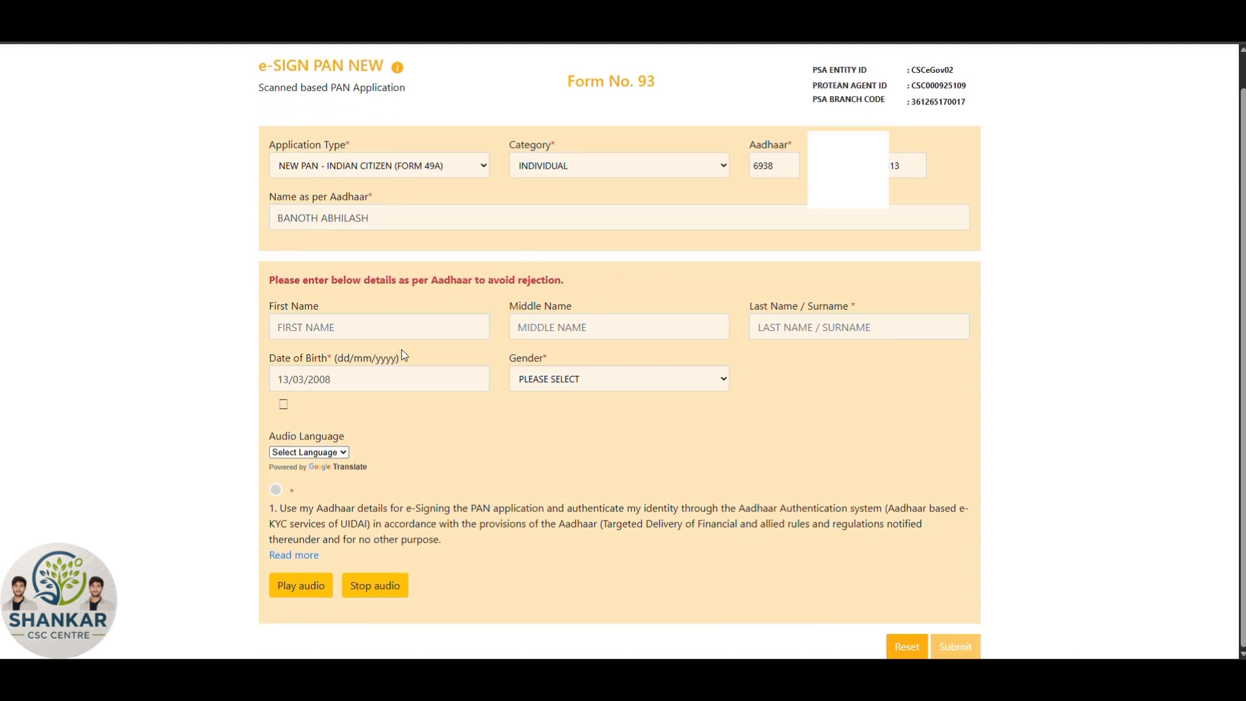
left_click(813, 327)
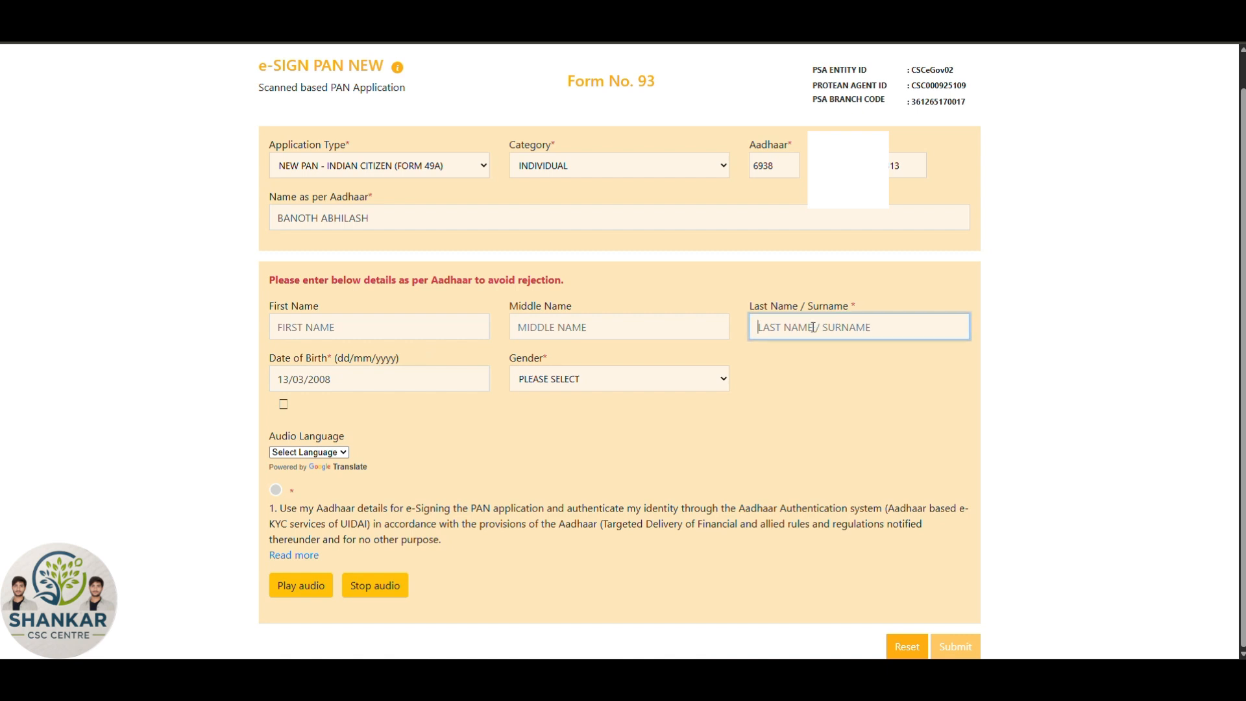
left_click(564, 380)
left_click(546, 420)
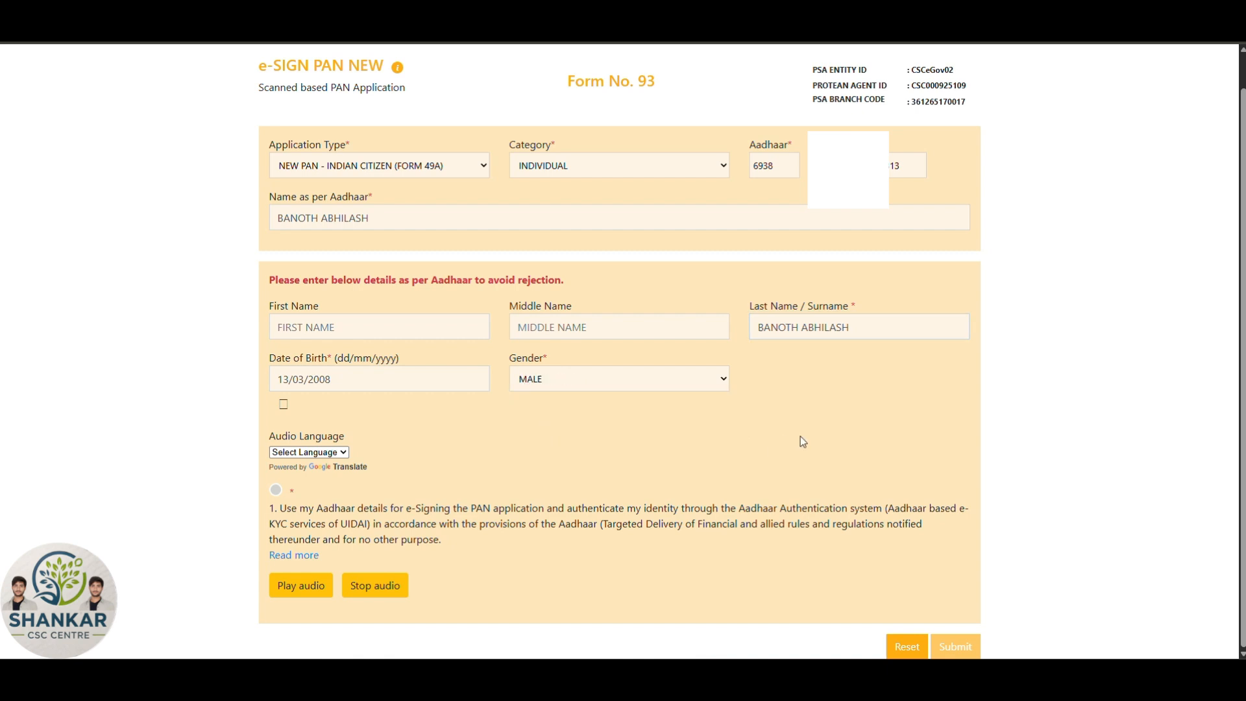
Accept the Aadhaar e-signing consent, submit the form and continue past Applicant Details to Parent Details.
left_click(275, 489)
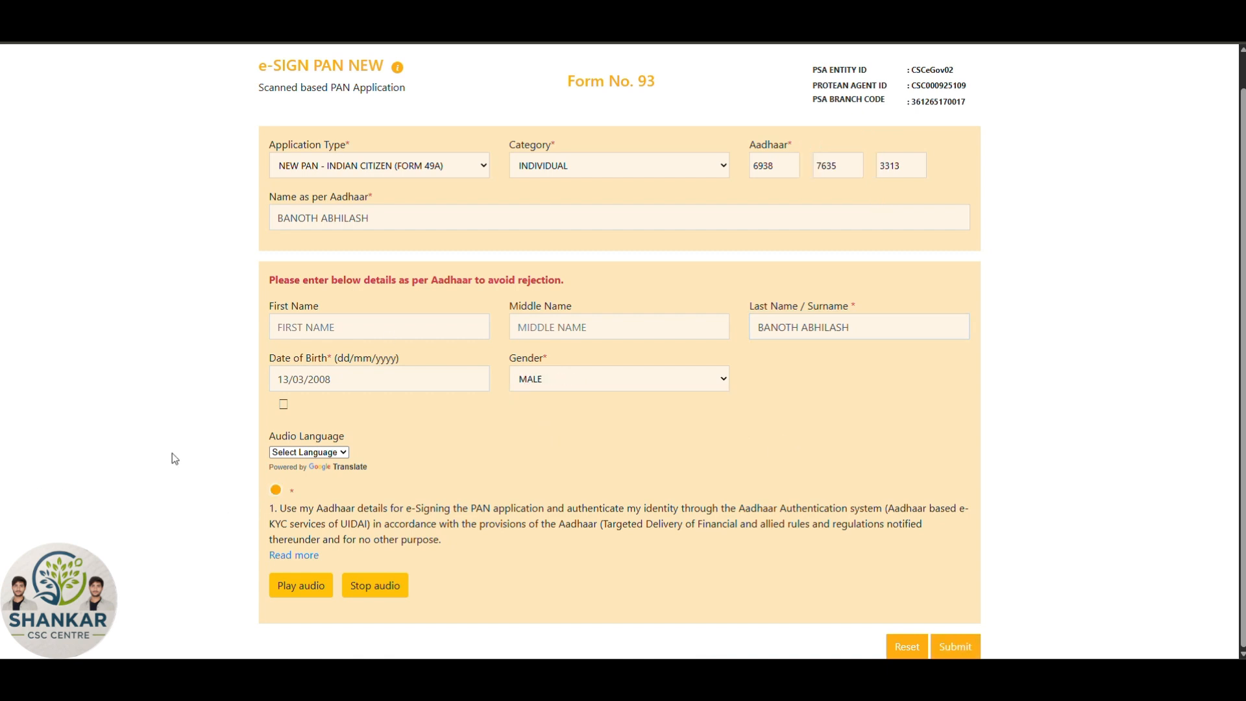
left_click(954, 647)
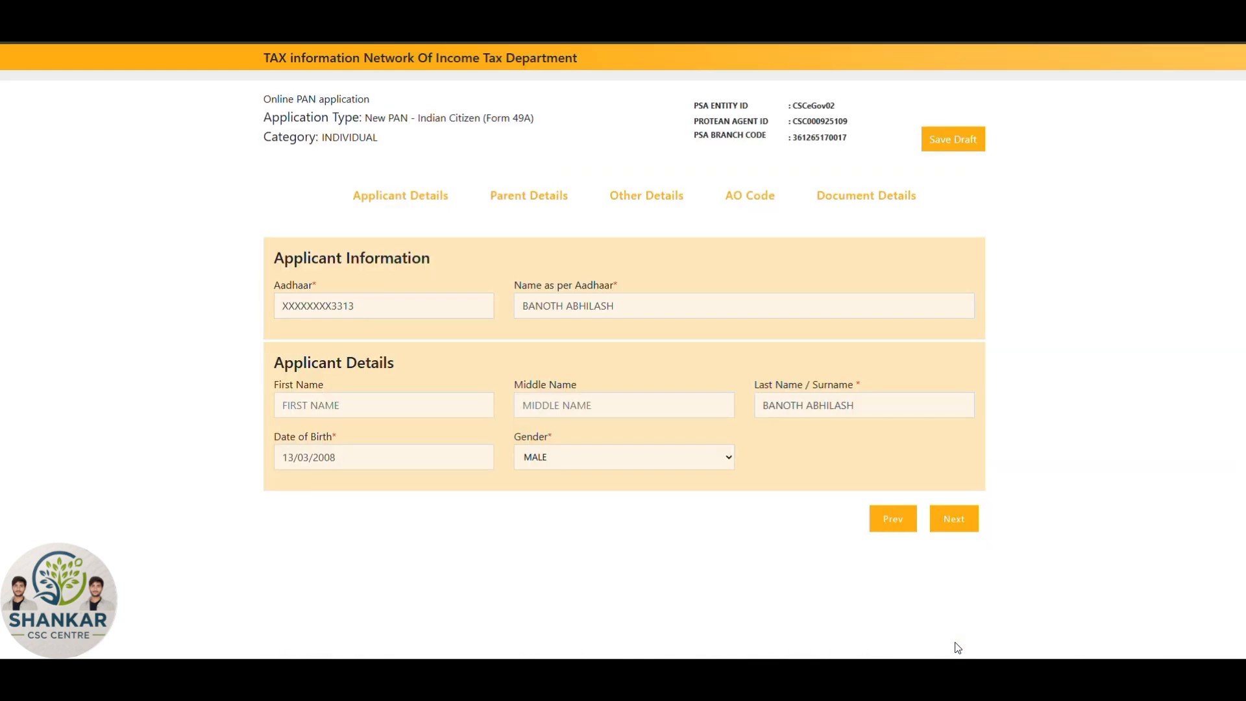
left_click(954, 519)
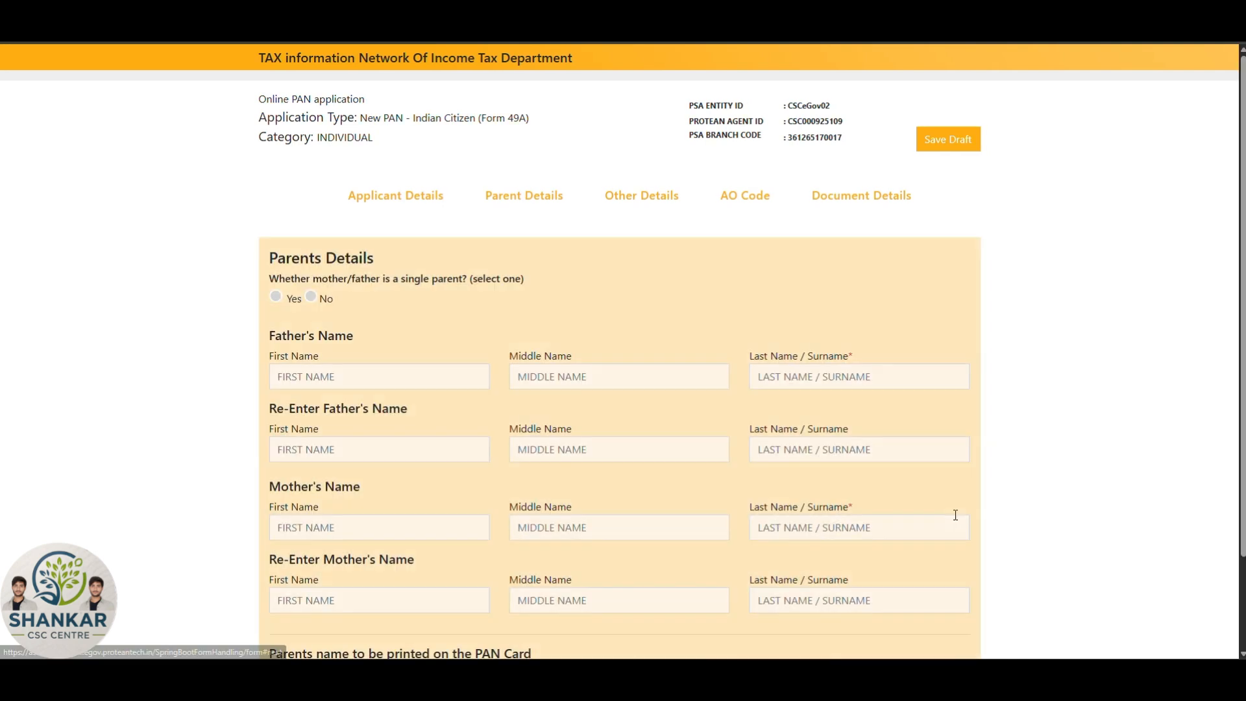
Answer No to whether the mother or father is a single parent.
left_click(316, 302)
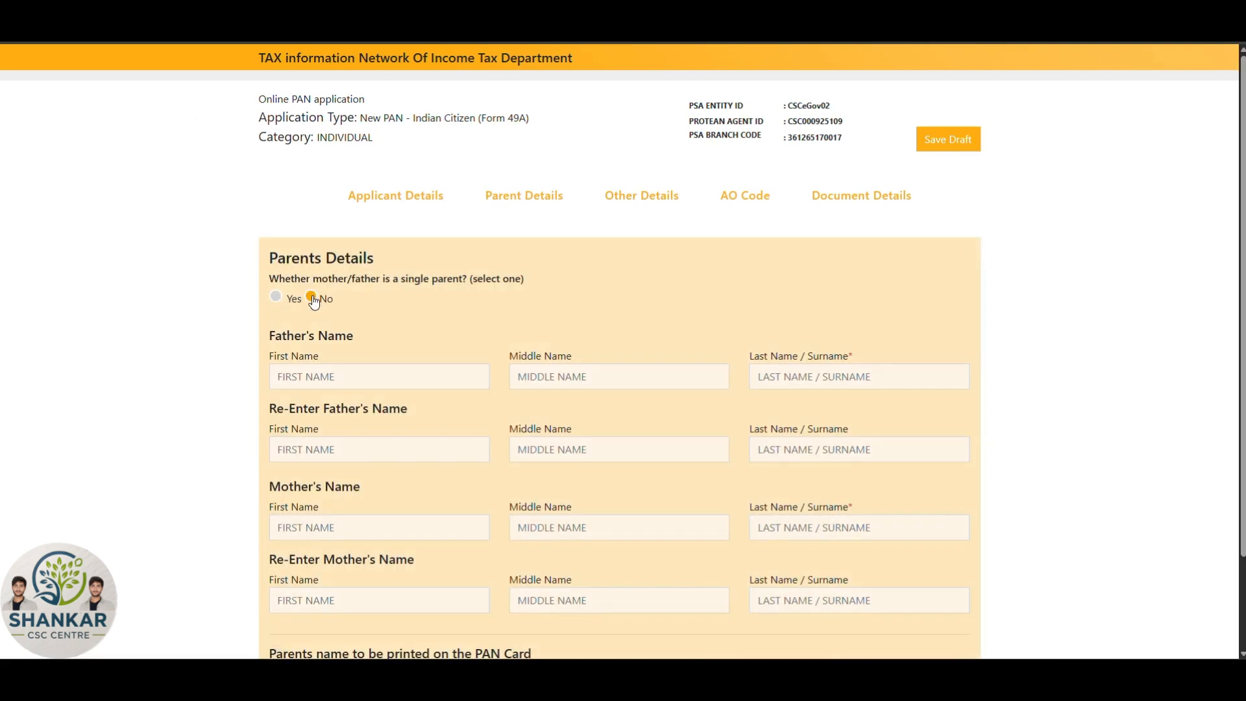
scroll(454, 303, "down", 1)
left_click(369, 306)
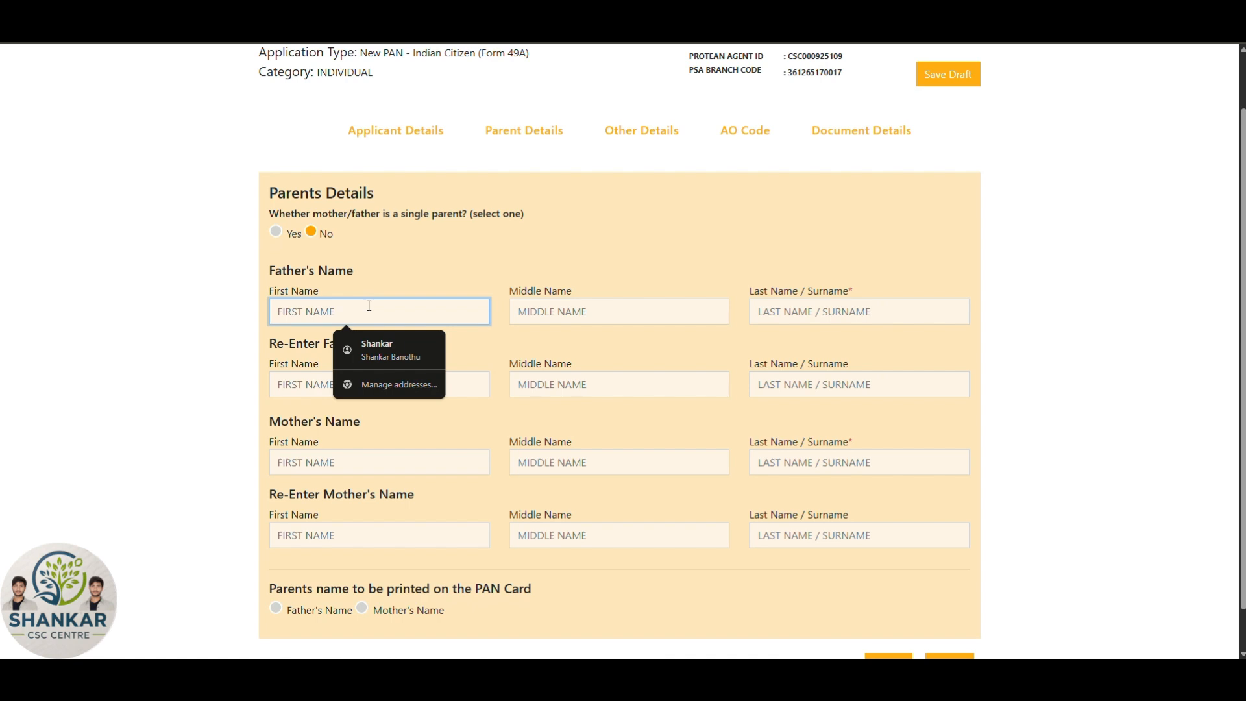
type("BANOTH")
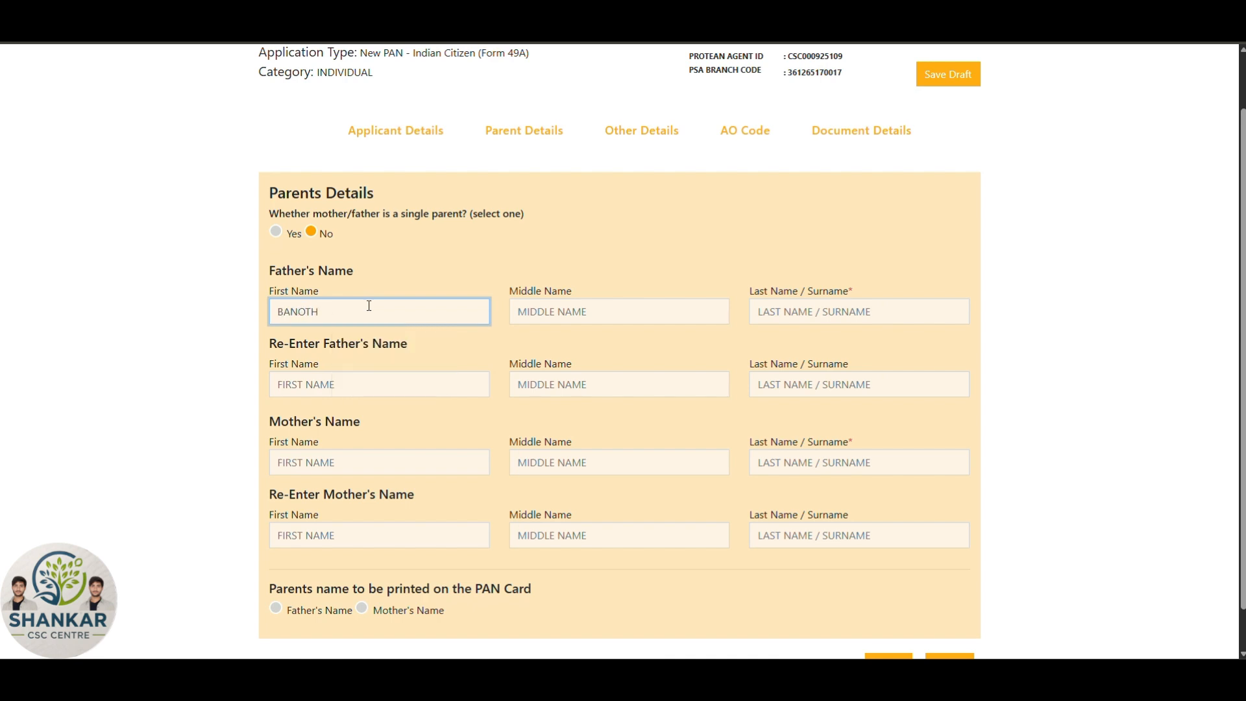
key("BackSpace")
key("BackSpace")
key("BackSpace")
key("BackSpace")
key("BackSpace")
key("BackSpace")
Enter the father's full name in the Last Name / Surname field of Father's Name.
left_click(829, 308)
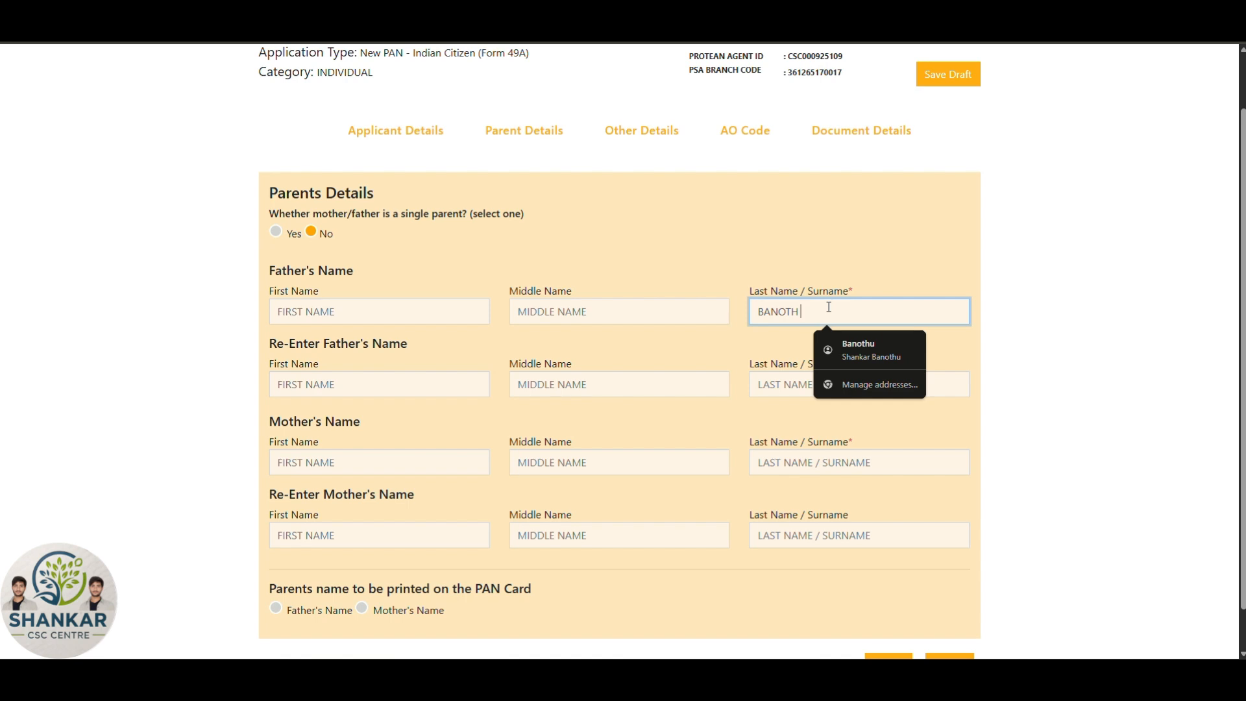
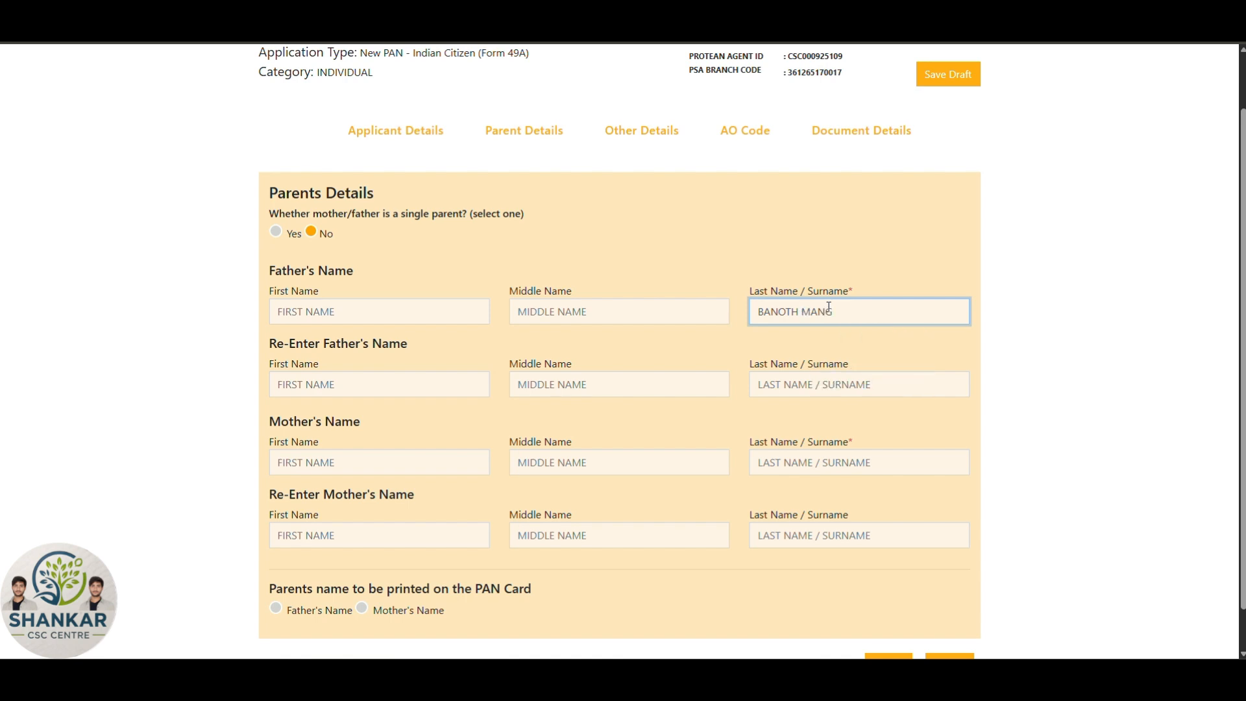
Repeat the father's full name in the Last Name / Surname field of Re-Enter Father's Name.
left_click(800, 383)
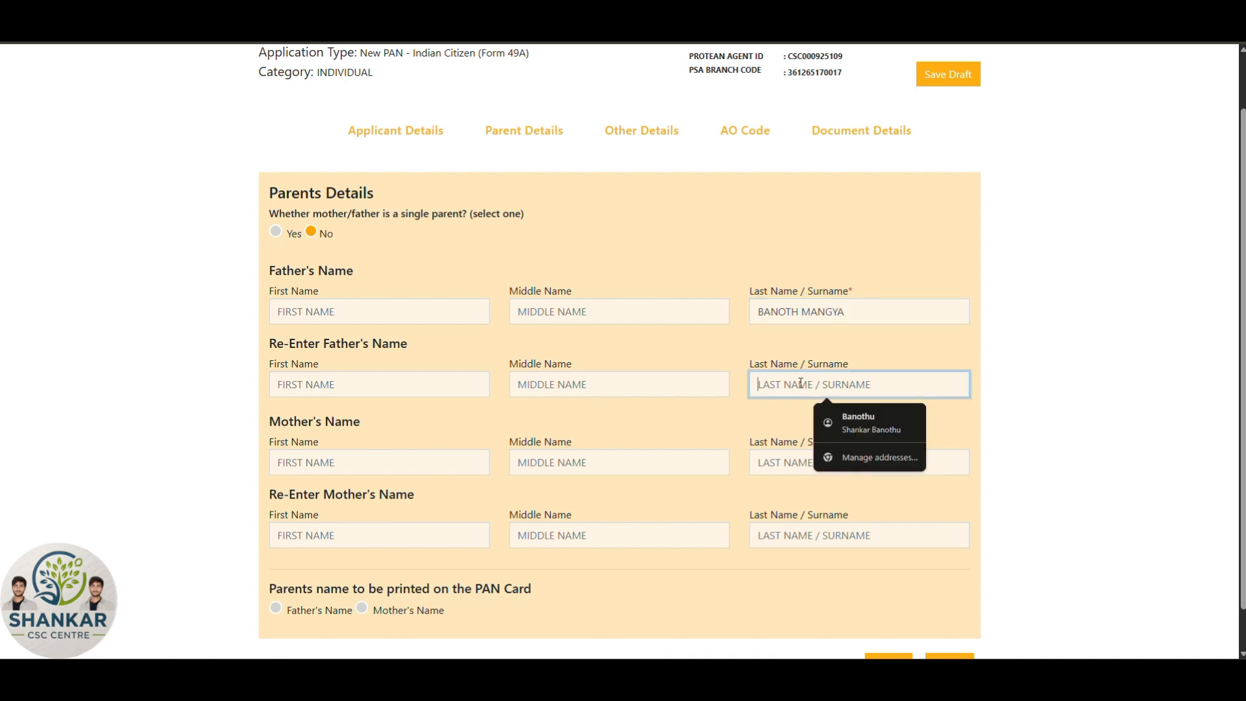
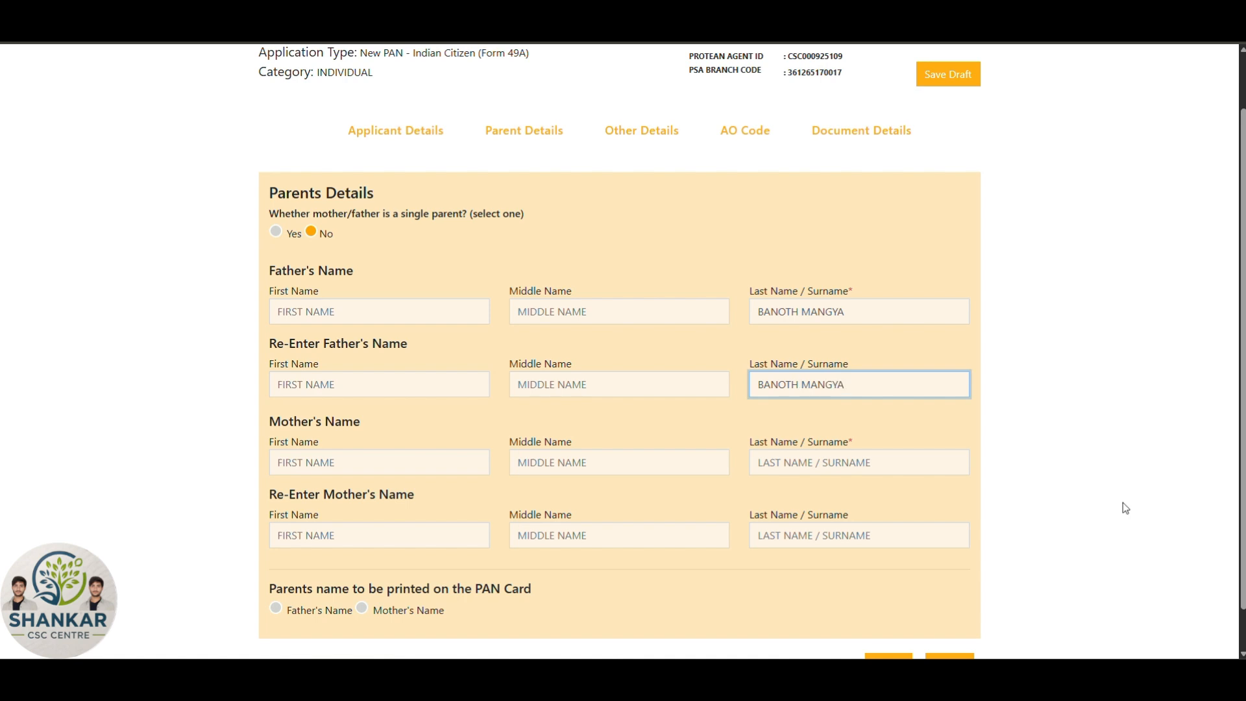
left_click(1004, 500)
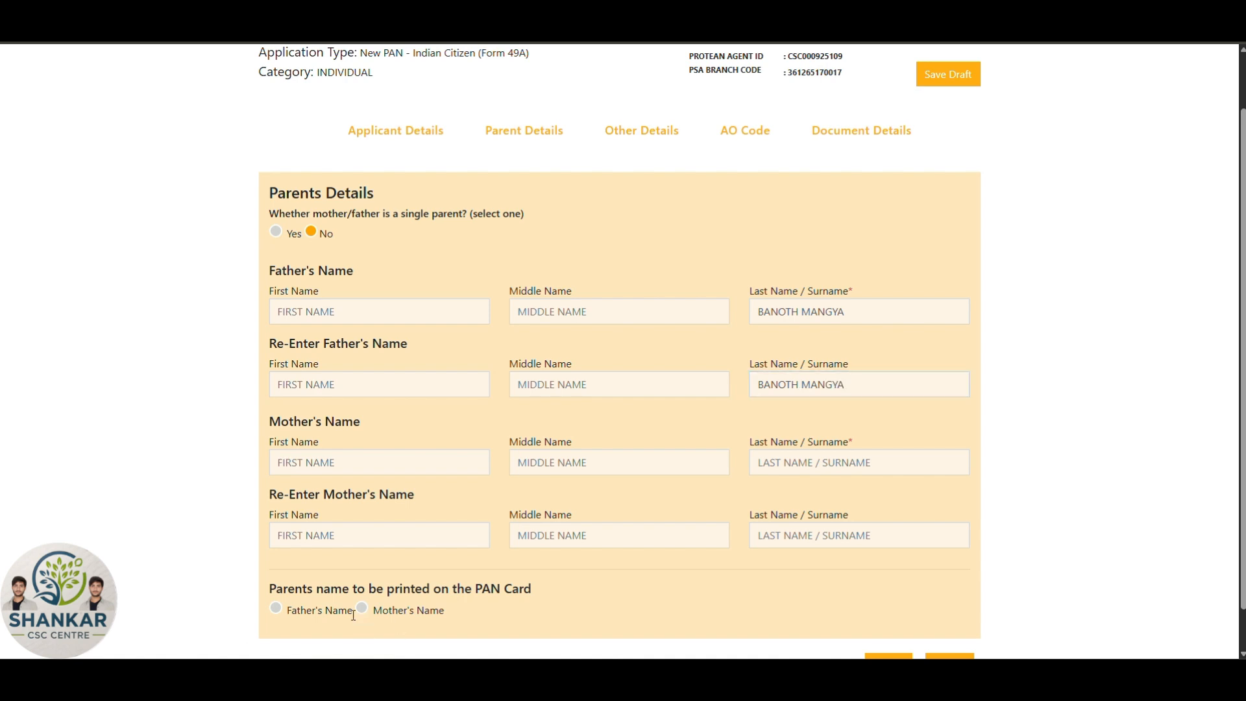
Choose Father's Name as the parent's name printed on the PAN card and continue to Other Details.
left_click(275, 608)
scroll(701, 564, "down", 1)
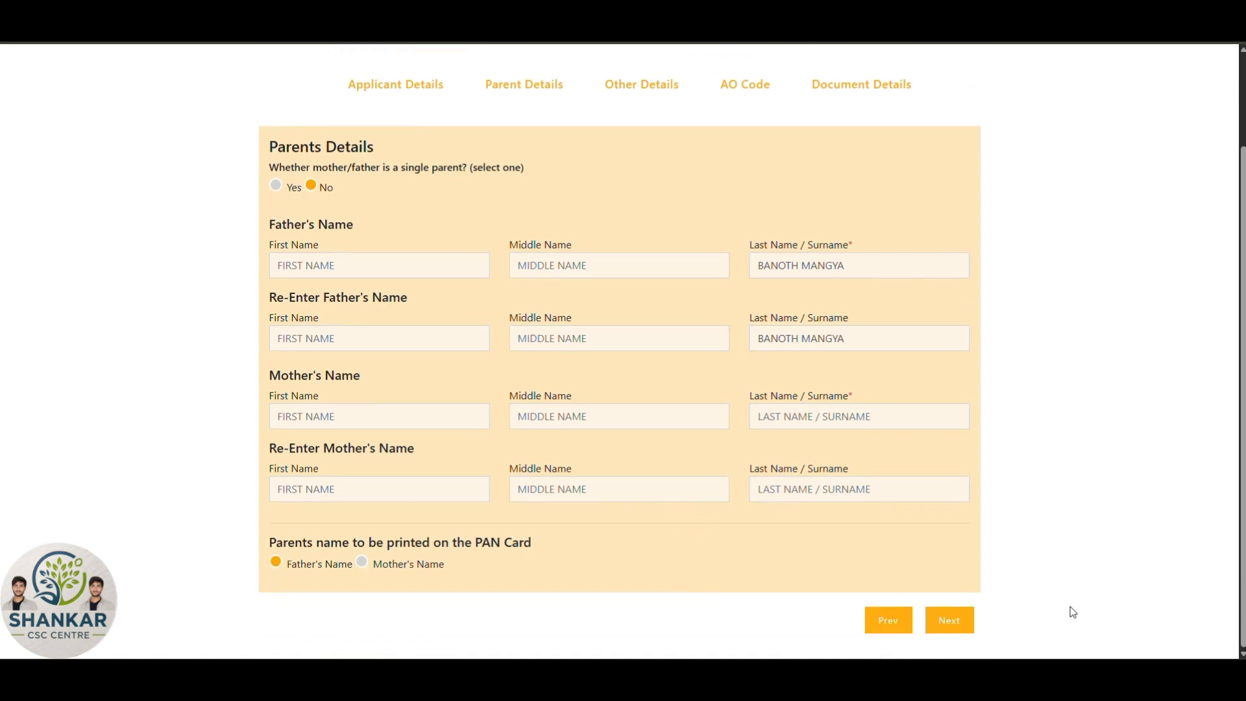
left_click(949, 621)
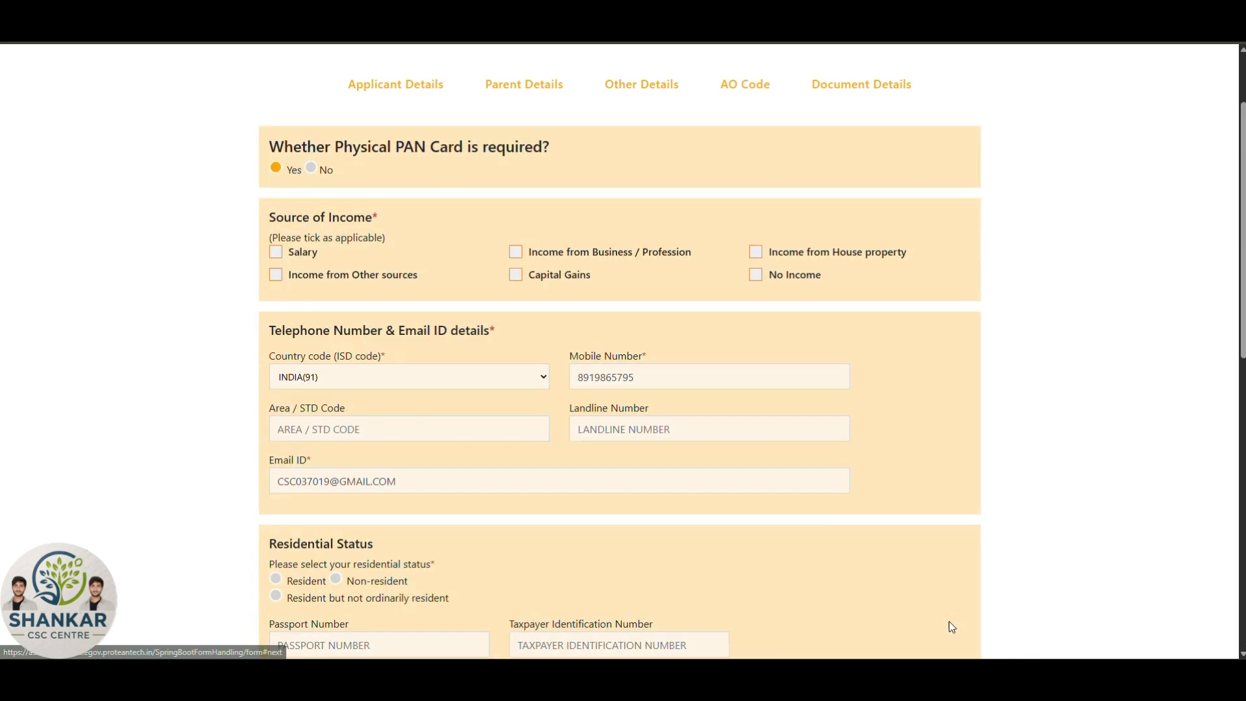
Select Income from Other sources as the source of income and set the residential status to Resident.
left_click(276, 274)
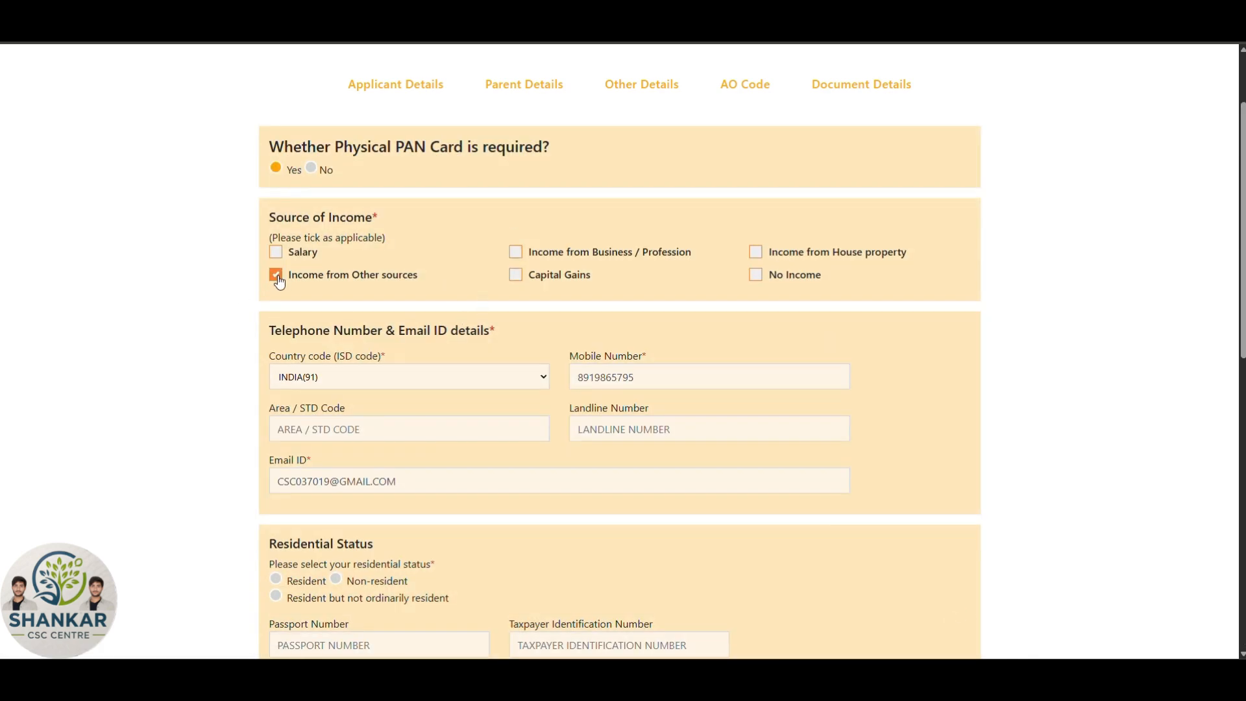
scroll(572, 340, "down", 2)
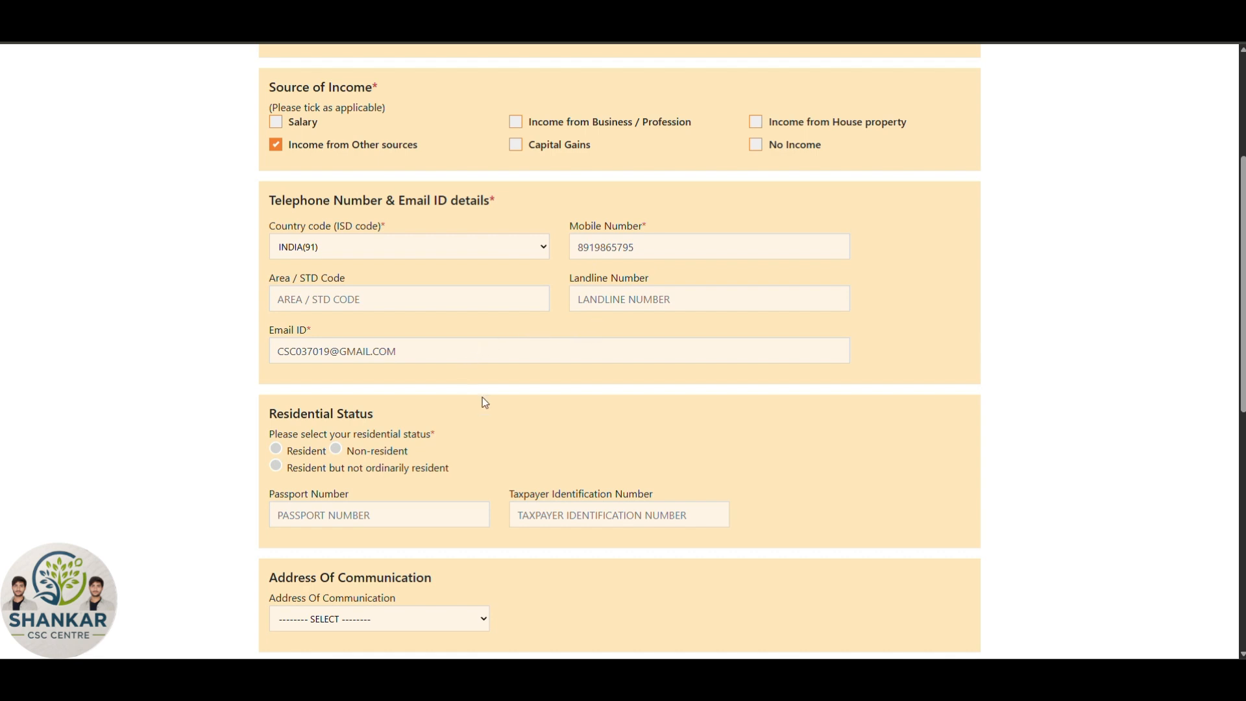
scroll(483, 396, "down", 4)
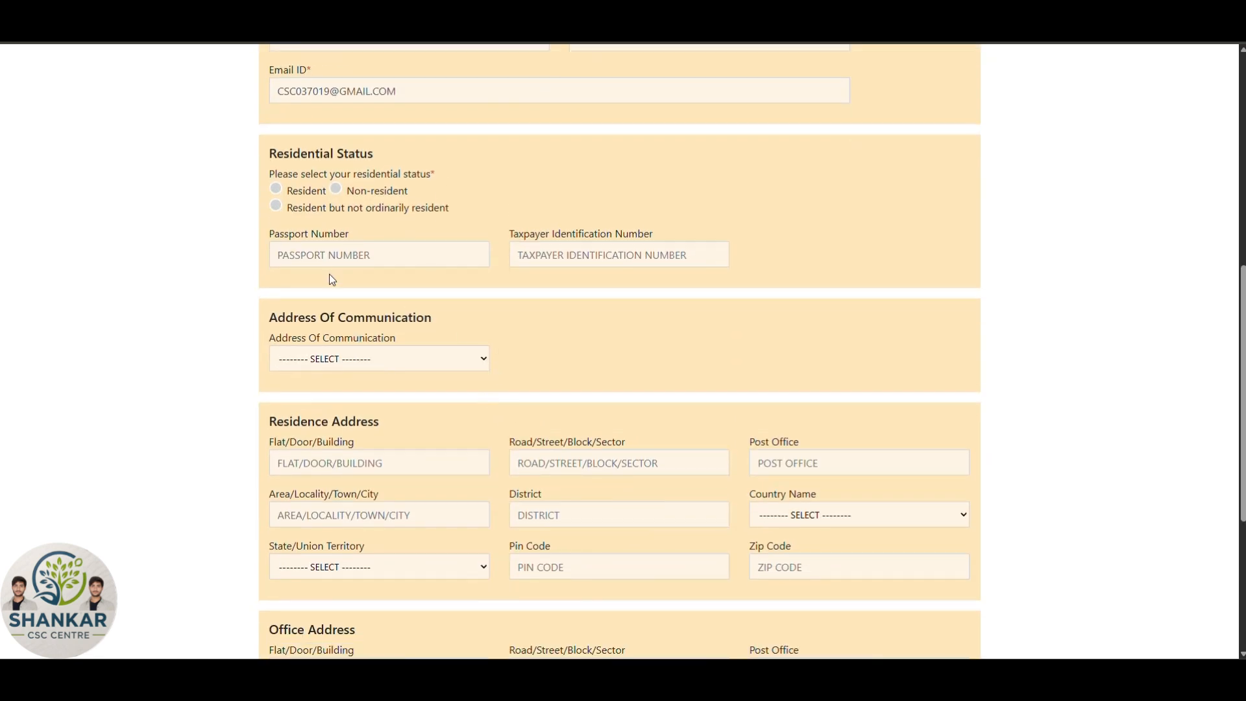
left_click(278, 190)
Set the Address Of Communication to RESIDENCE and enter the applicant's door number in the Residence Address.
left_click(353, 361)
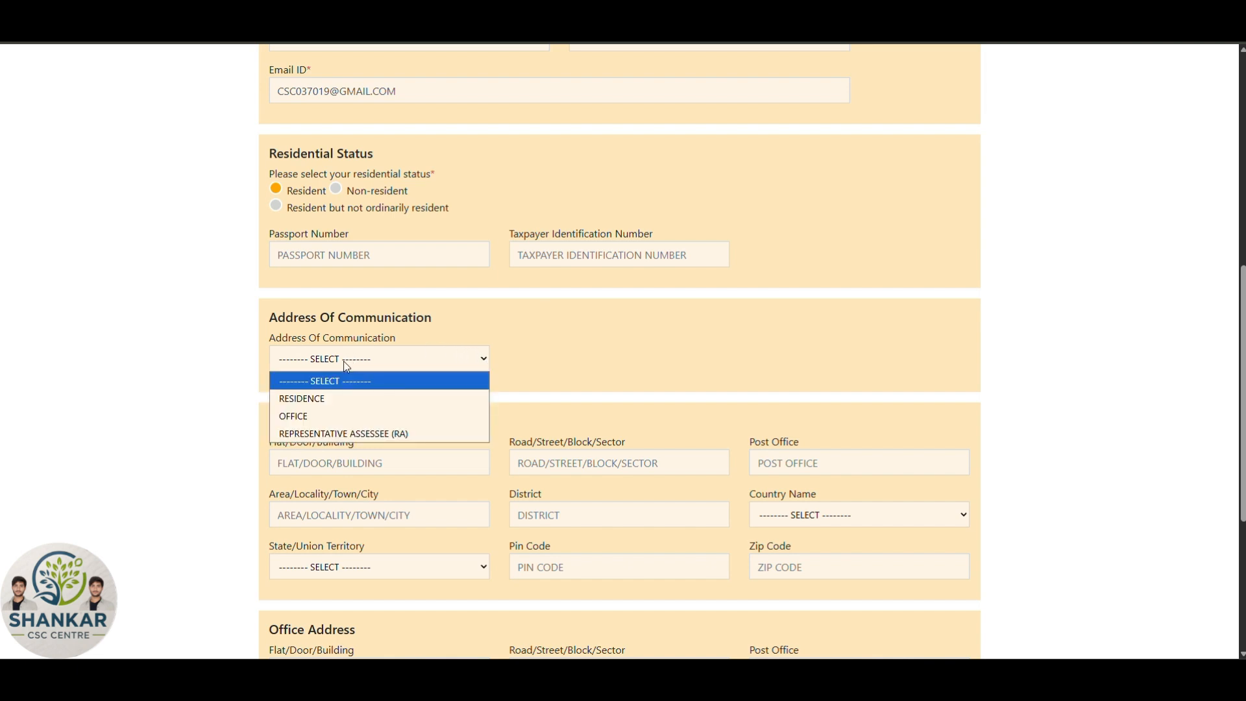
left_click(324, 397)
left_click(326, 462)
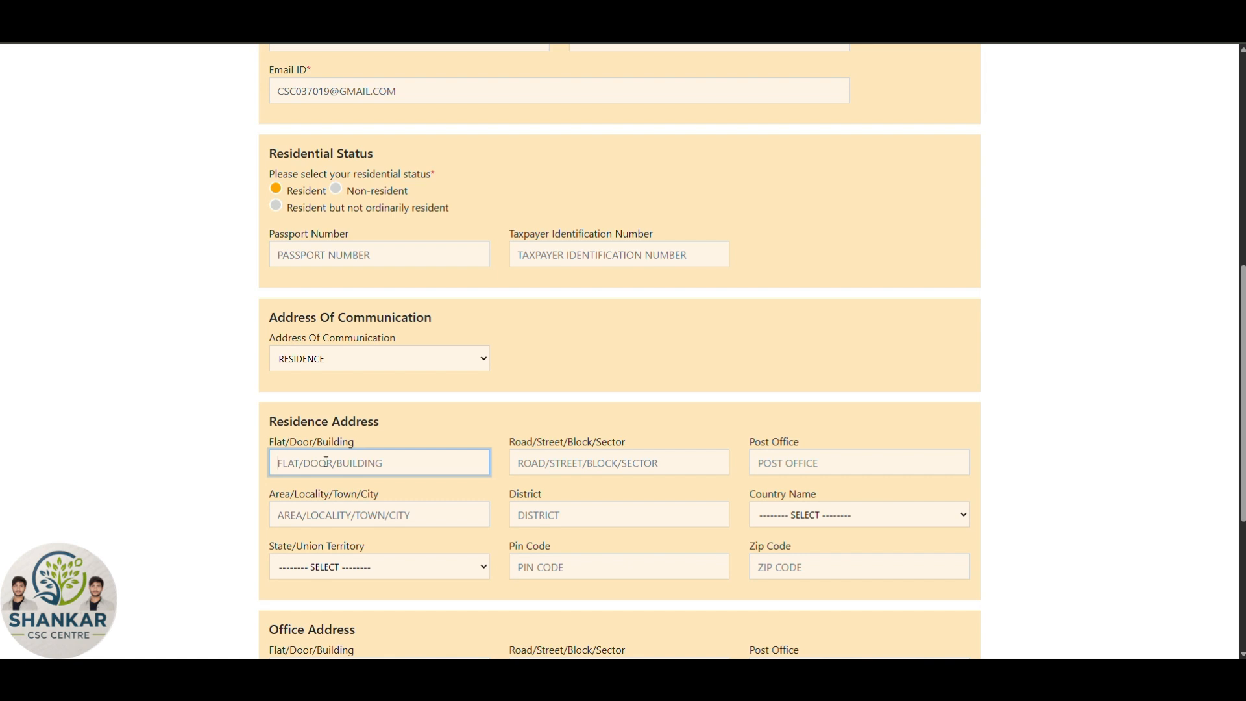
Enter the applicant's street or locality in the Road/Street/Block/Sector field of the Residence Address.
left_click(587, 460)
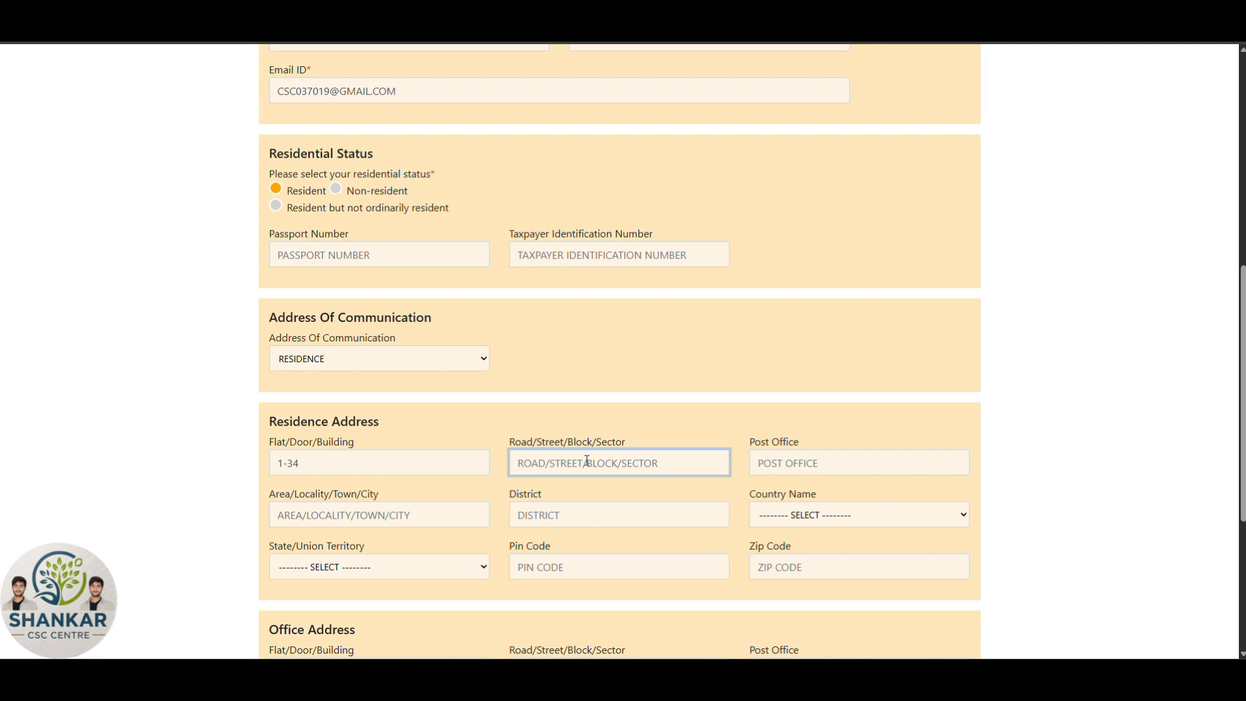
type("TH")
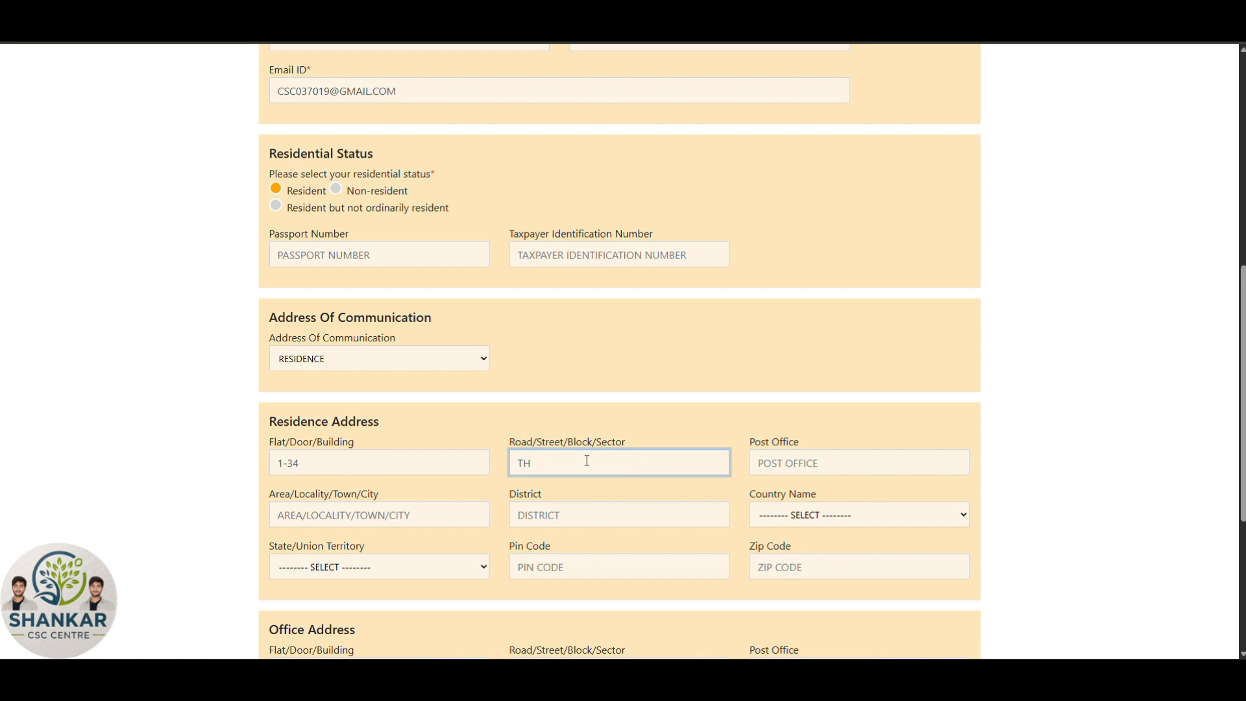
type("E")
key("BackSpace")
key("BackSpace")
Enter the applicant's post office name in the Residence Address.
left_click(784, 460)
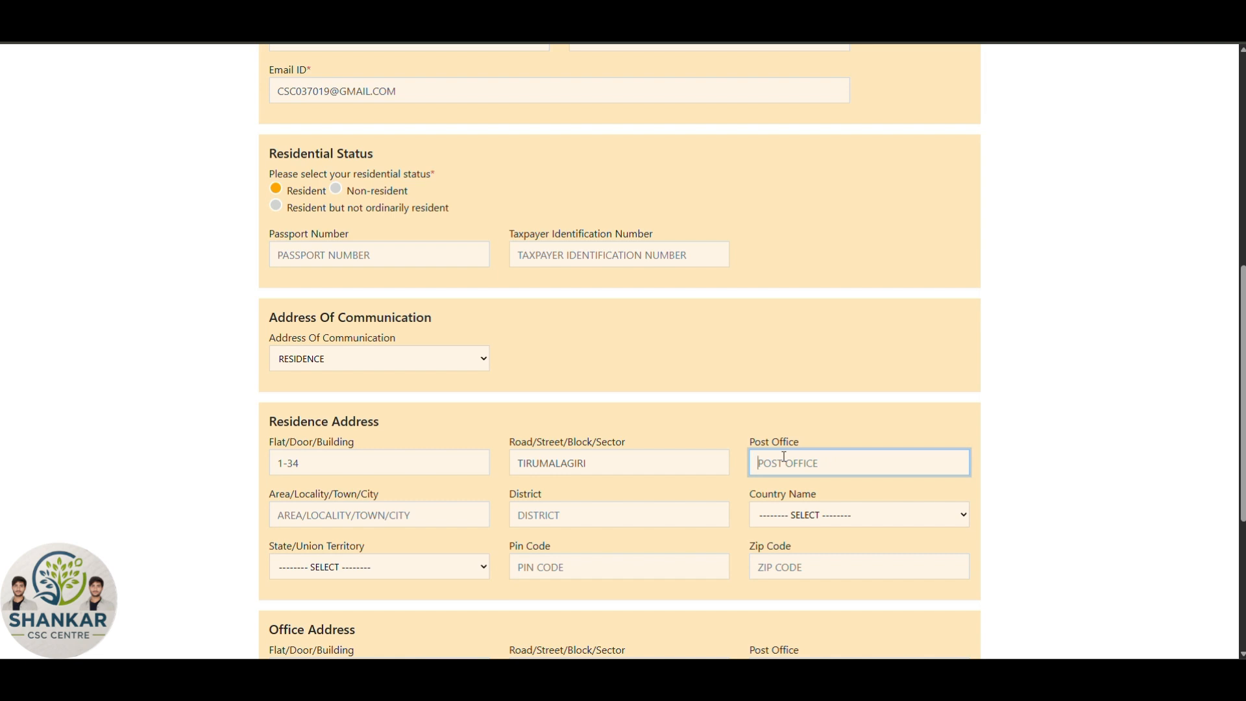
Enter the applicant's town in the Area/Locality/Town/City field of the Residence Address.
left_click(319, 513)
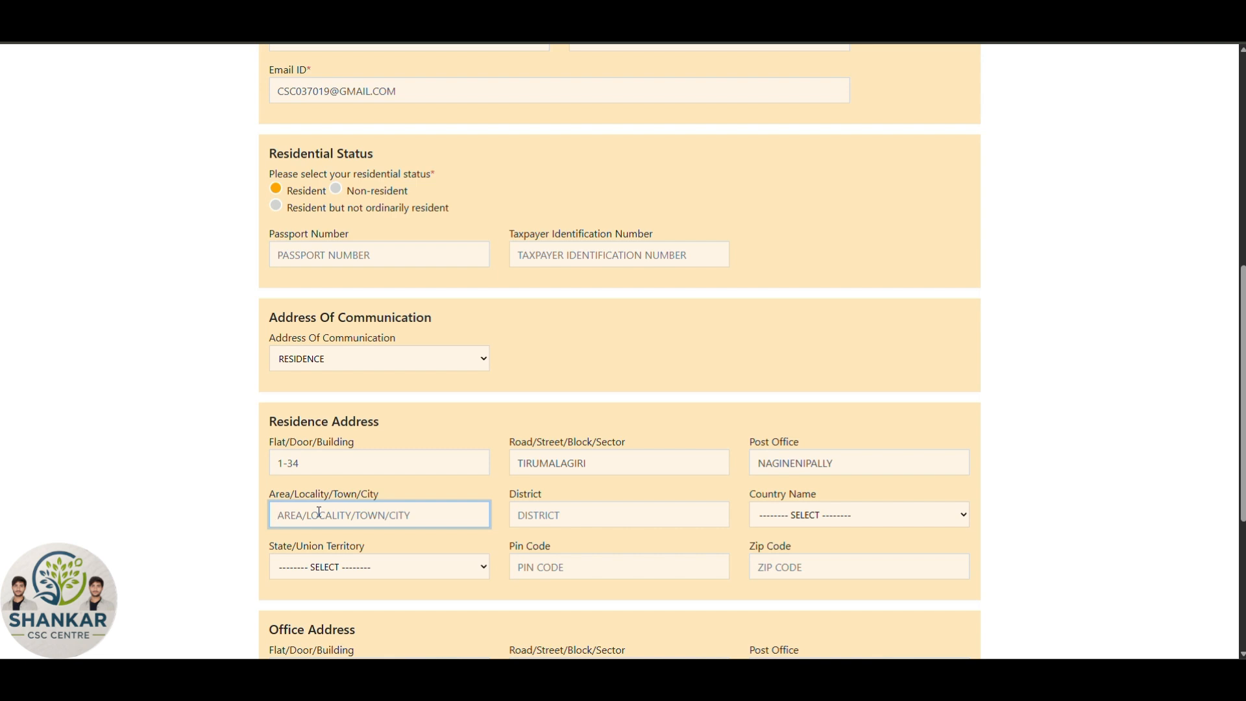
scroll(319, 513, "down", 1)
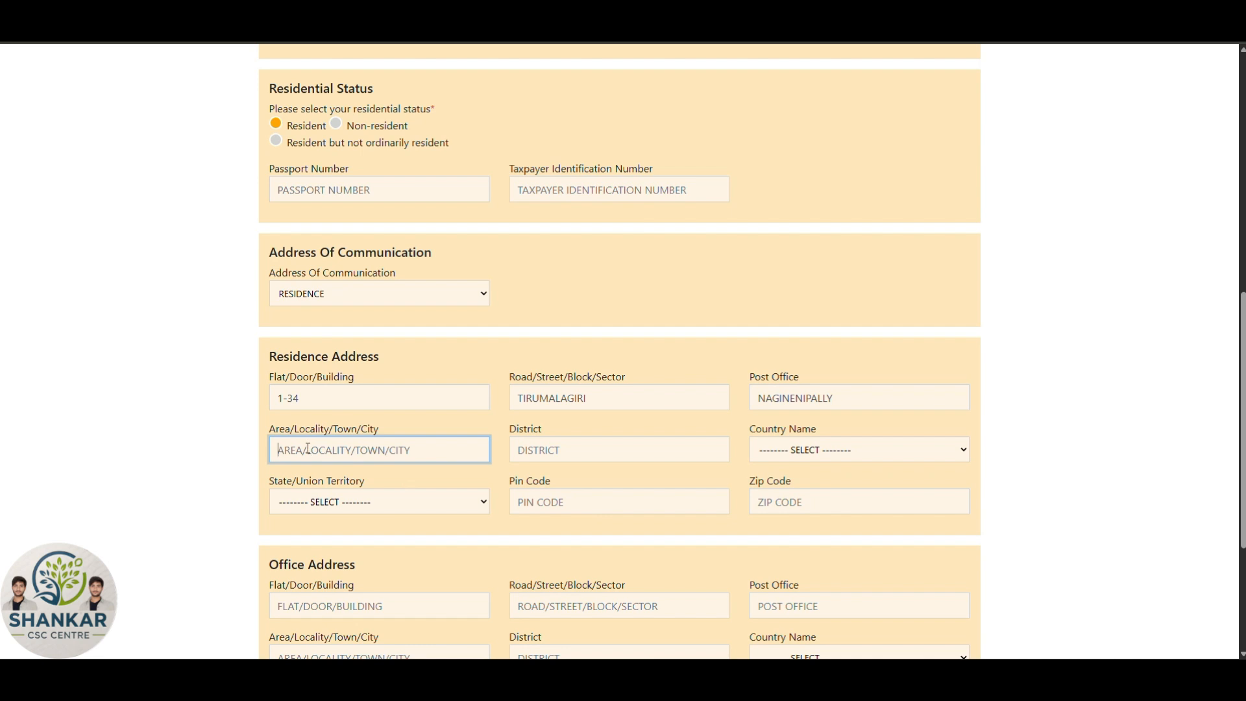
type("T")
key("BackSpace")
type("YA")
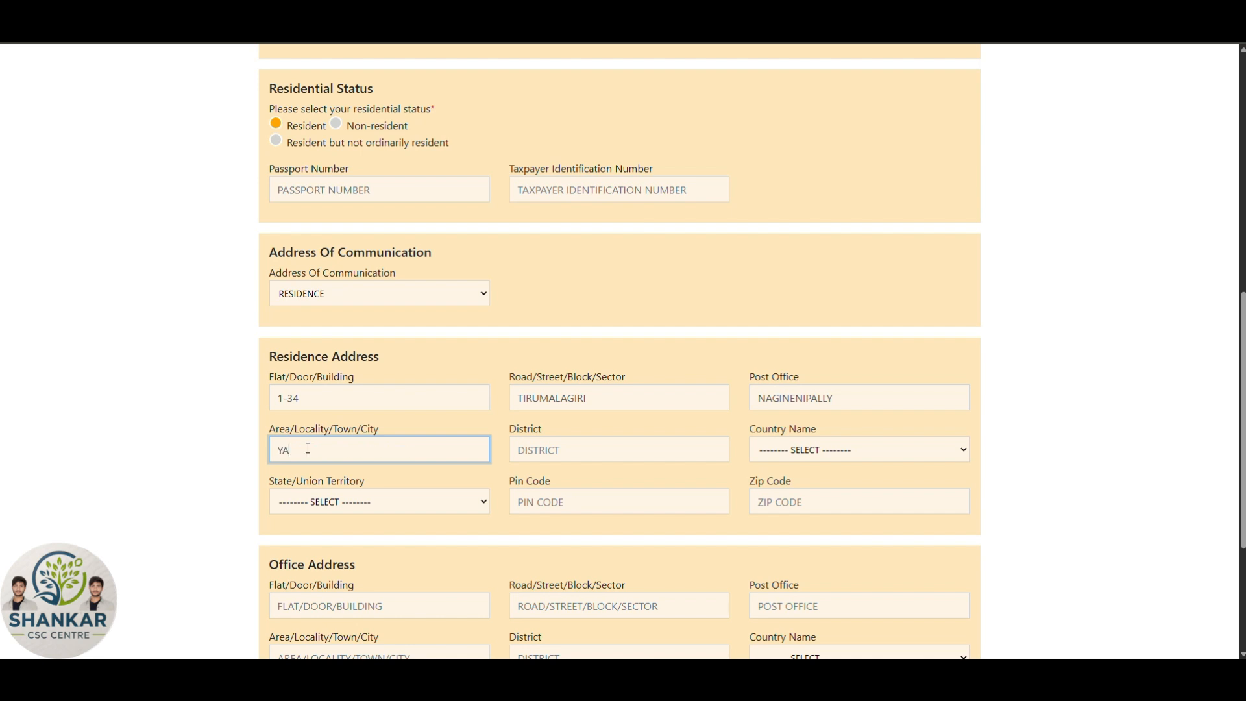
type("DADRI")
Enter the applicant's district name in the Residence Address.
left_click(577, 452)
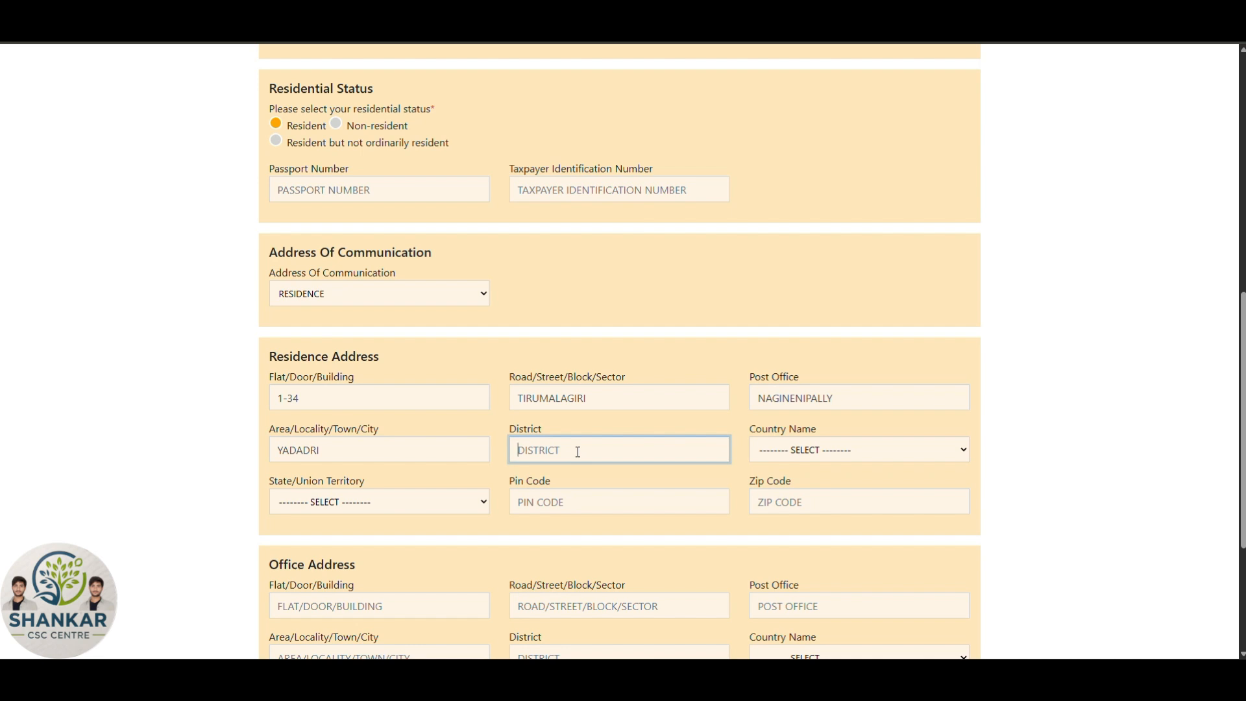
type("YADADRI BHUVANAGIRI")
Set the Country Name of the Residence Address to INDIA.
left_click(823, 451)
scroll(866, 266, "down", 5)
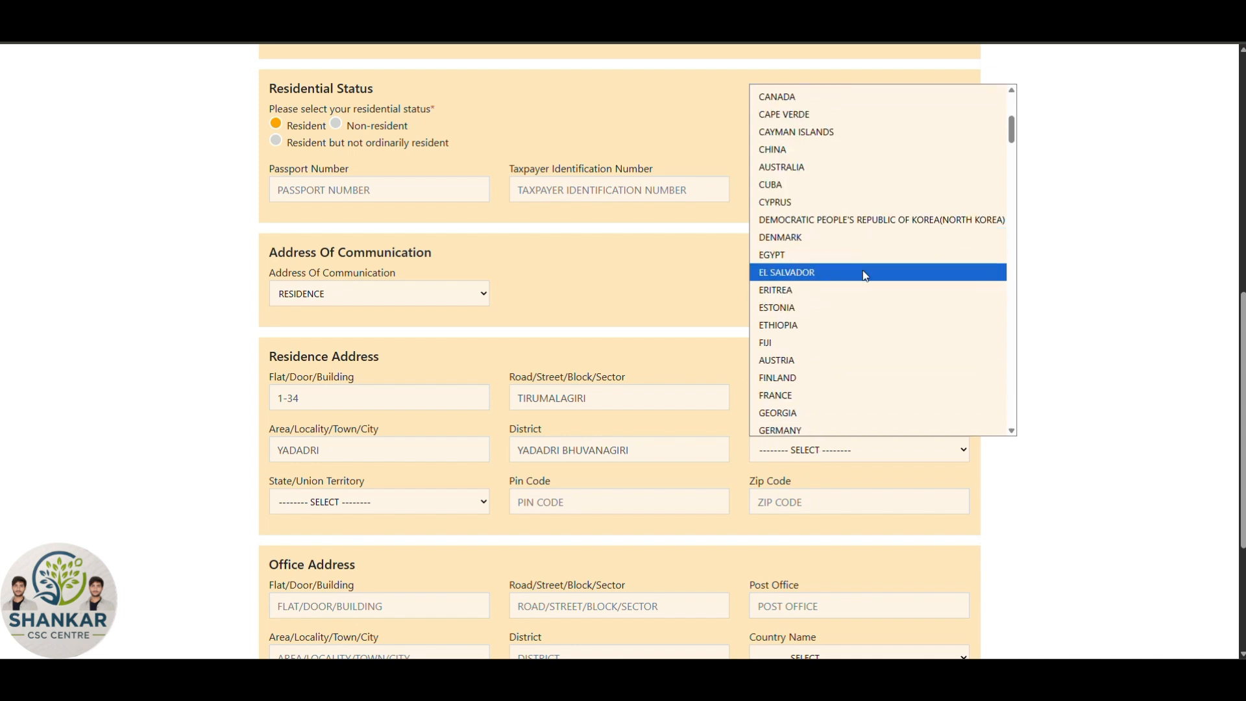
type("india")
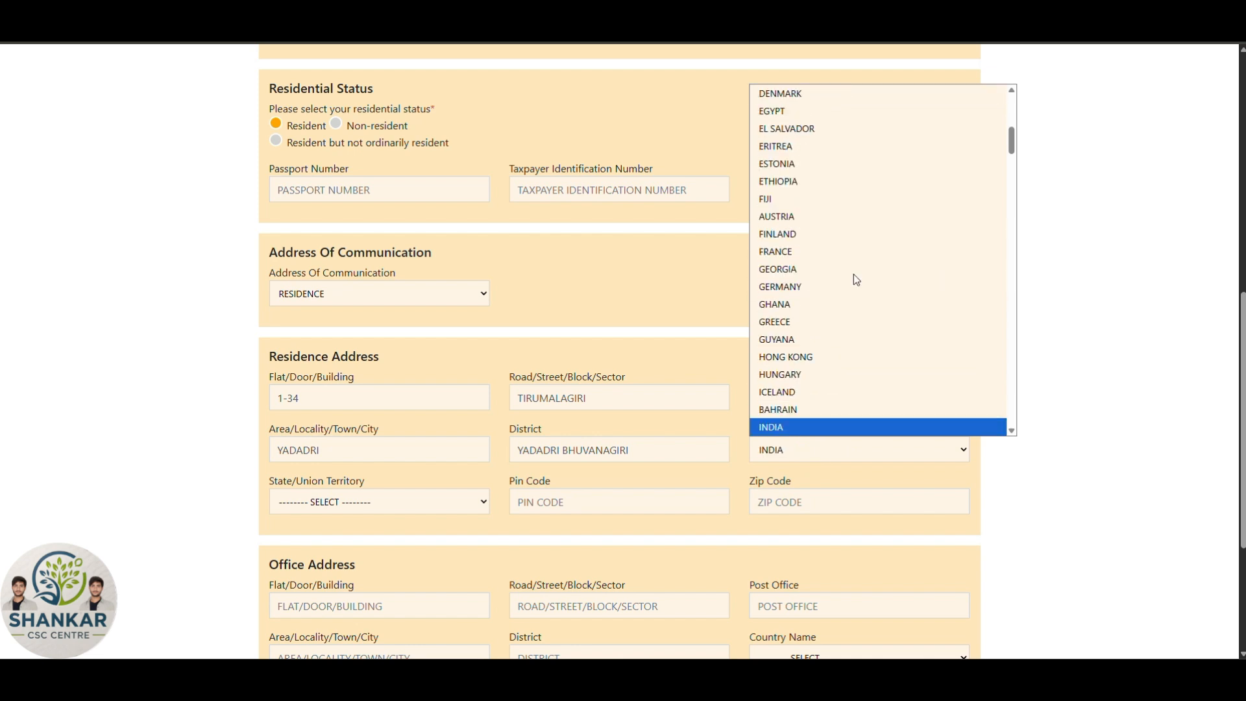
key("Return")
Set the residence State/Union Territory to TELANGANA and enter the applicant's postal Pin Code.
left_click(347, 502)
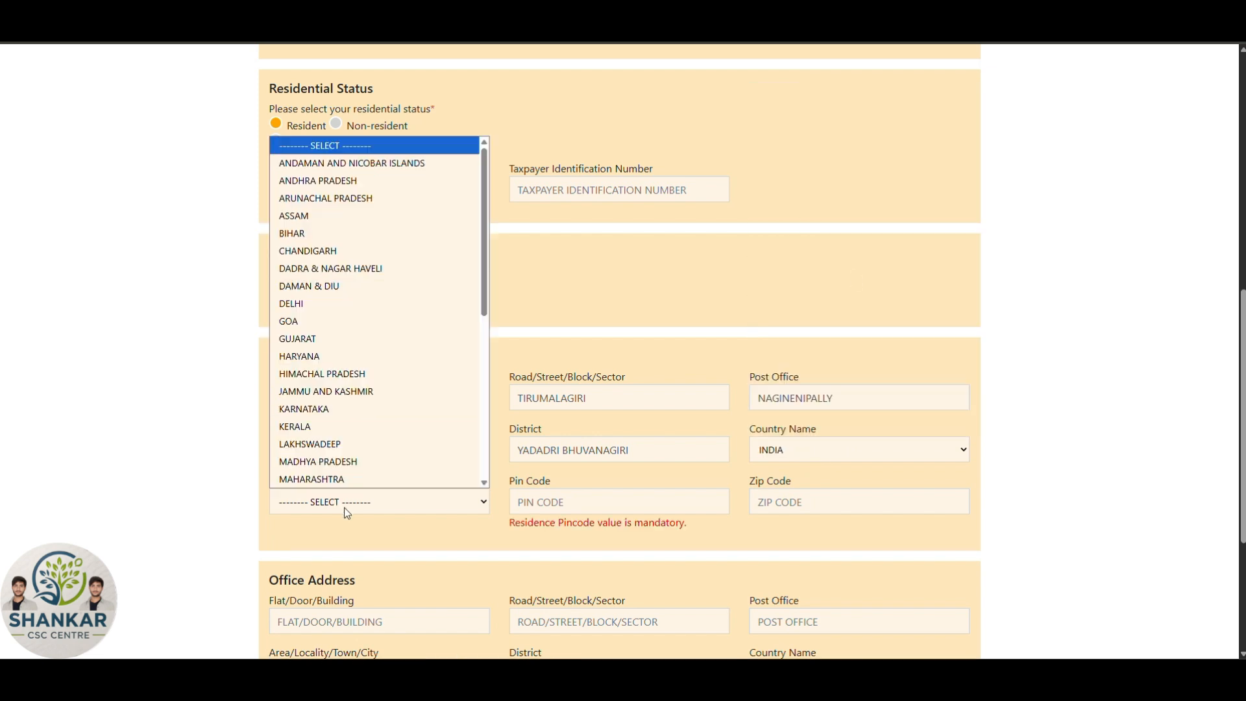
type("telangana")
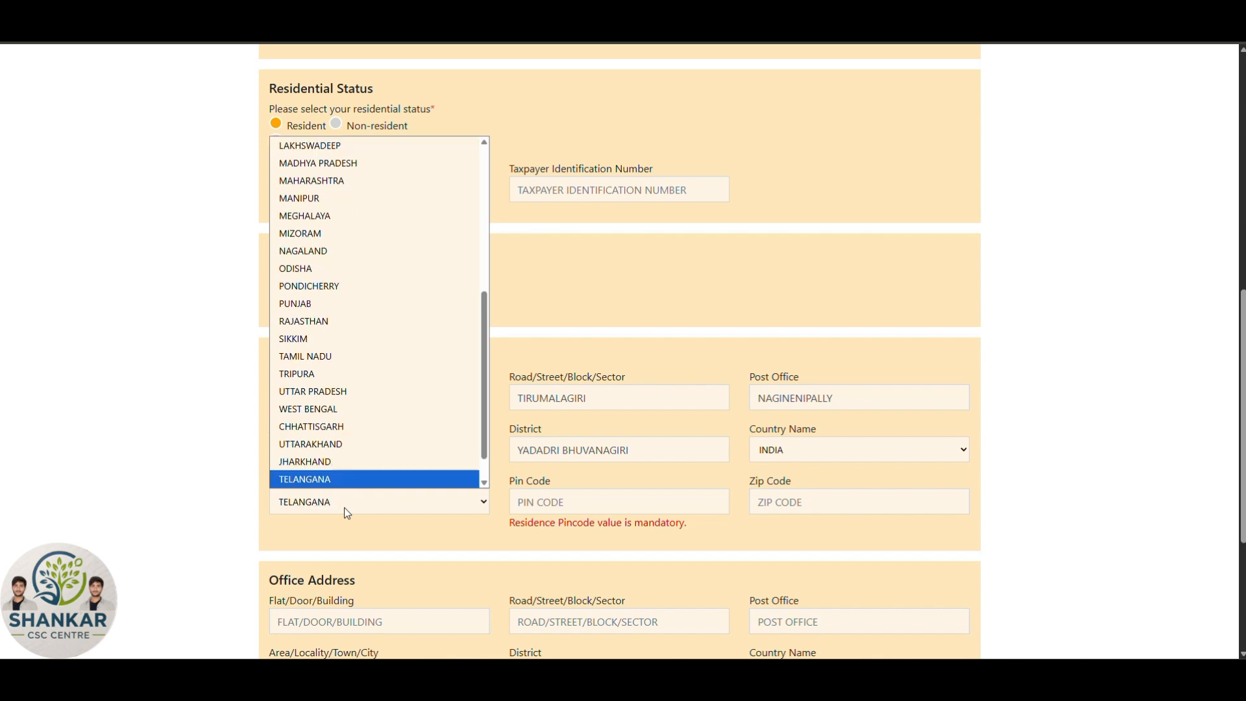
key("Return")
left_click(586, 500)
type("508116")
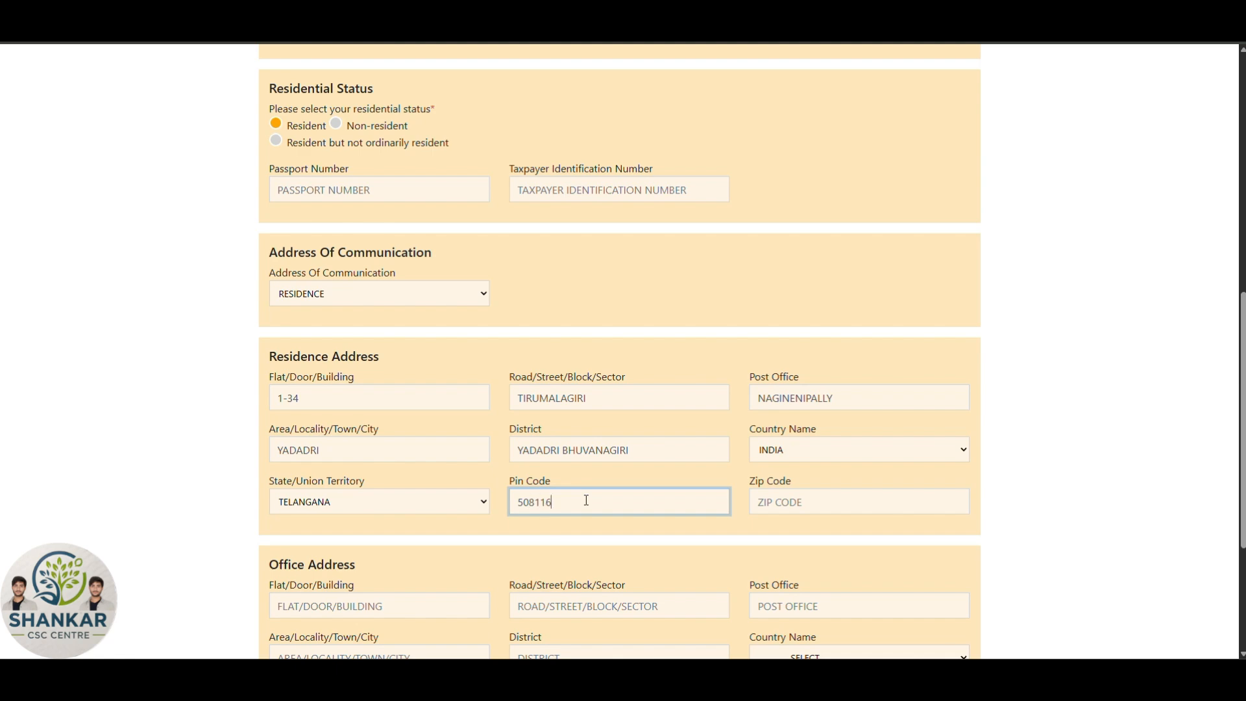
Answer No to Appointing Representative Assessee and continue past the suggested AO Code to Document Details.
scroll(586, 500, "down", 4)
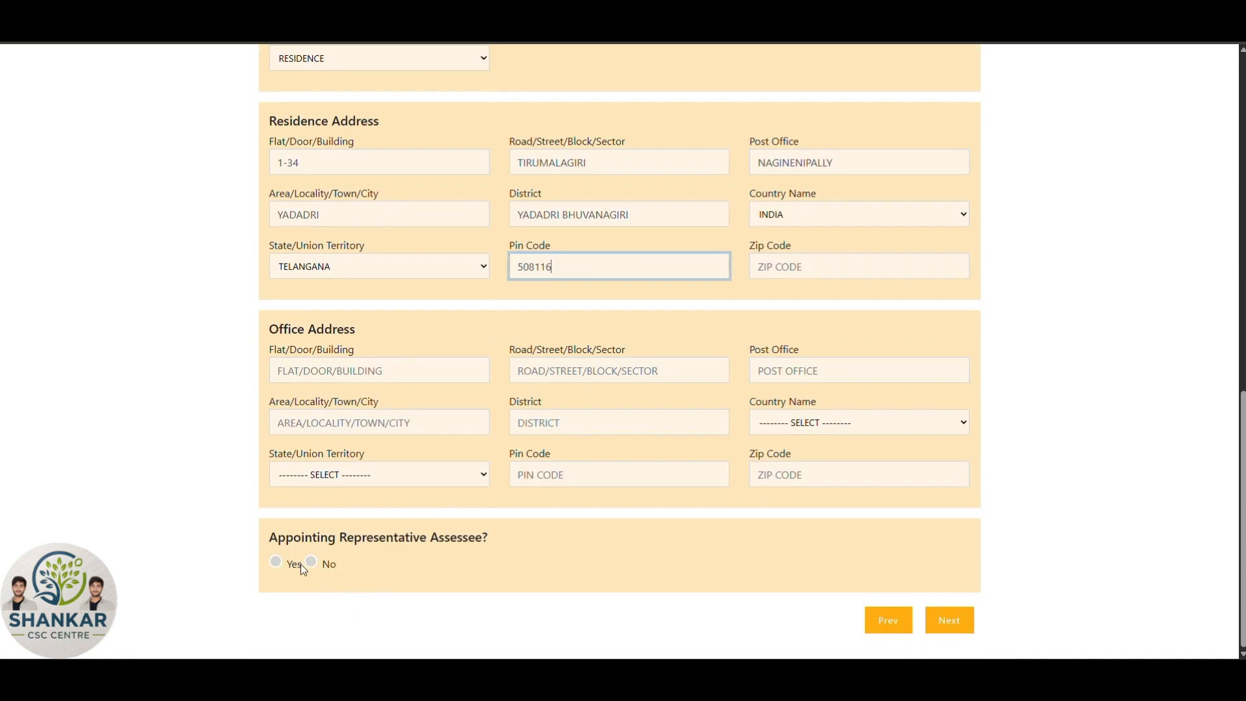
left_click(313, 563)
left_click(950, 629)
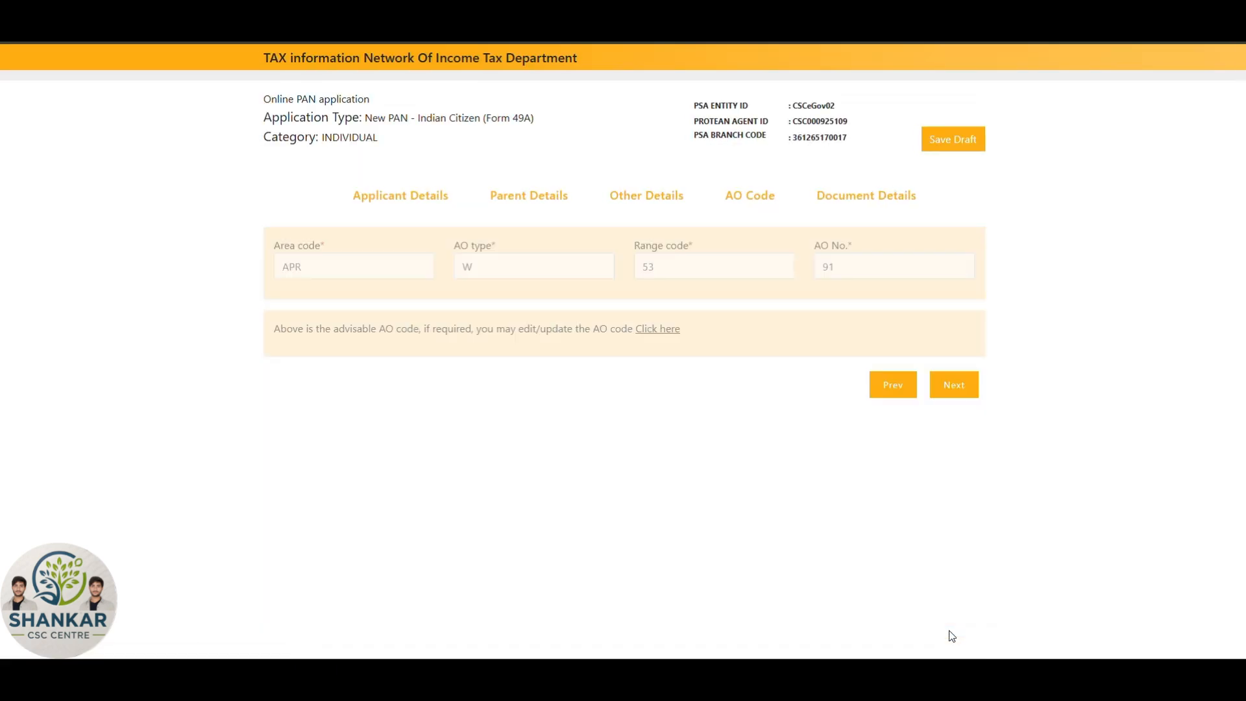
left_click(951, 394)
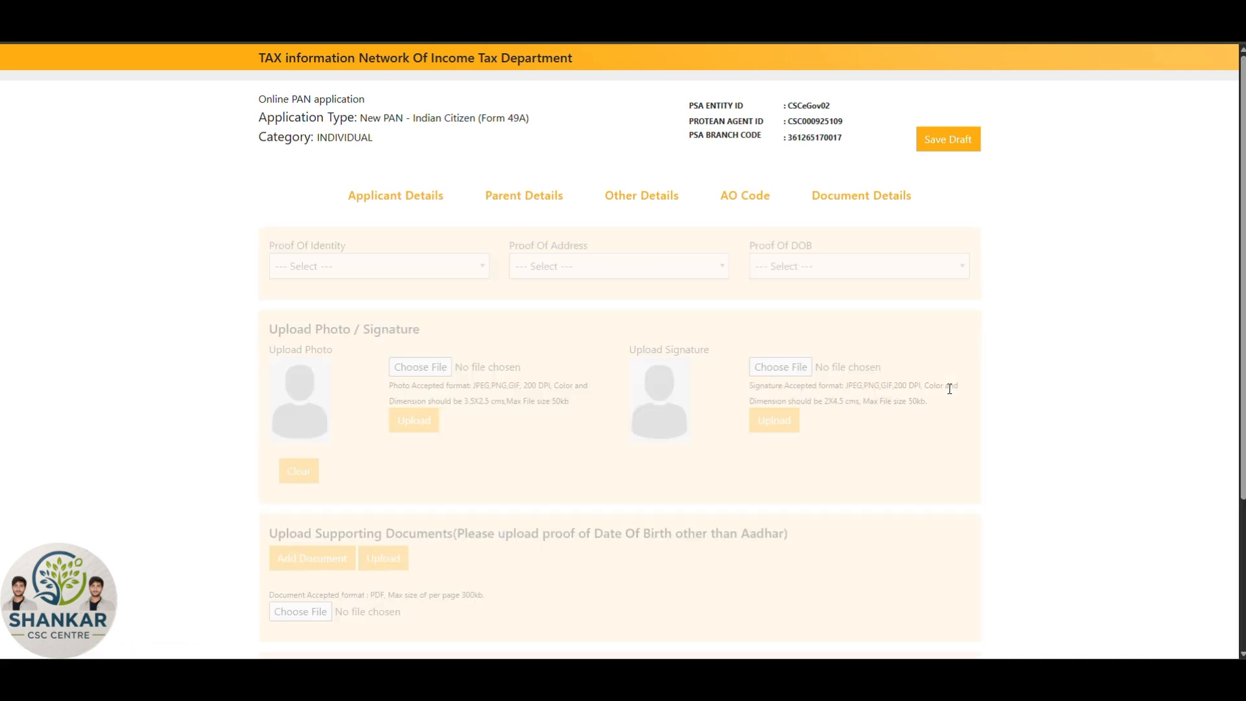
Set the Proof Of Identity to the AADHAAR Card issued by the Unique Identification Authority of India.
left_click(442, 274)
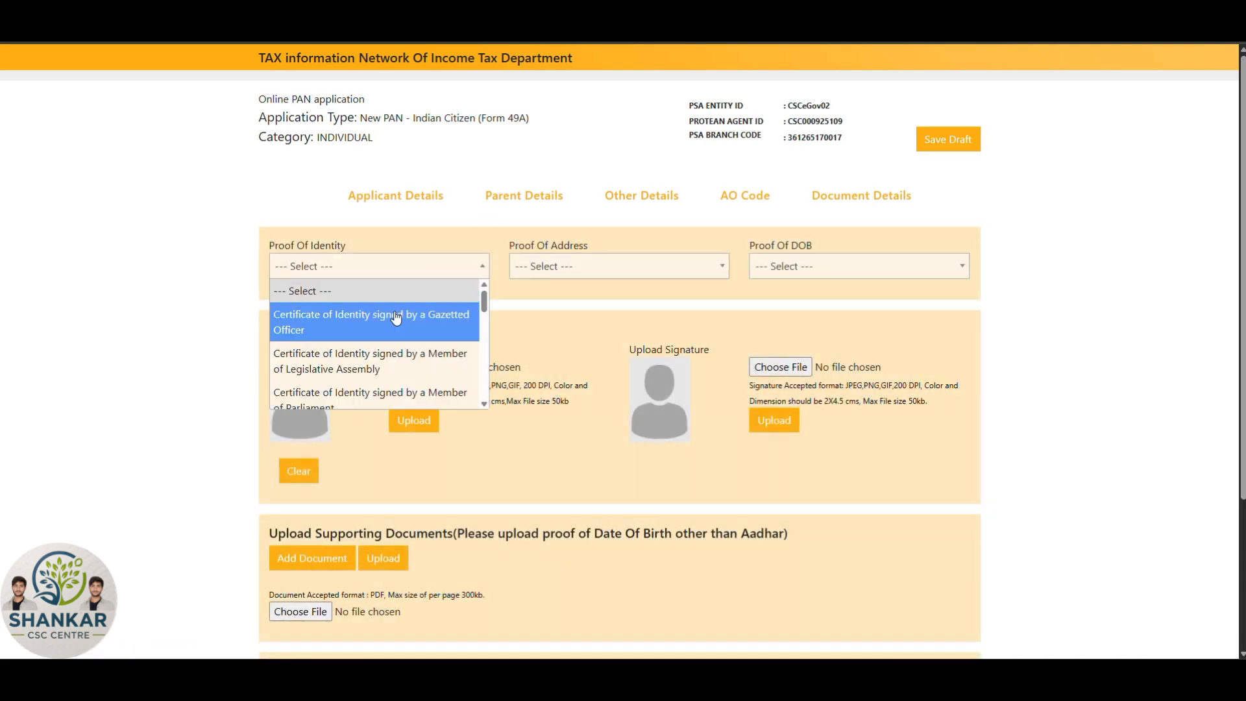
scroll(391, 364, "down", 5)
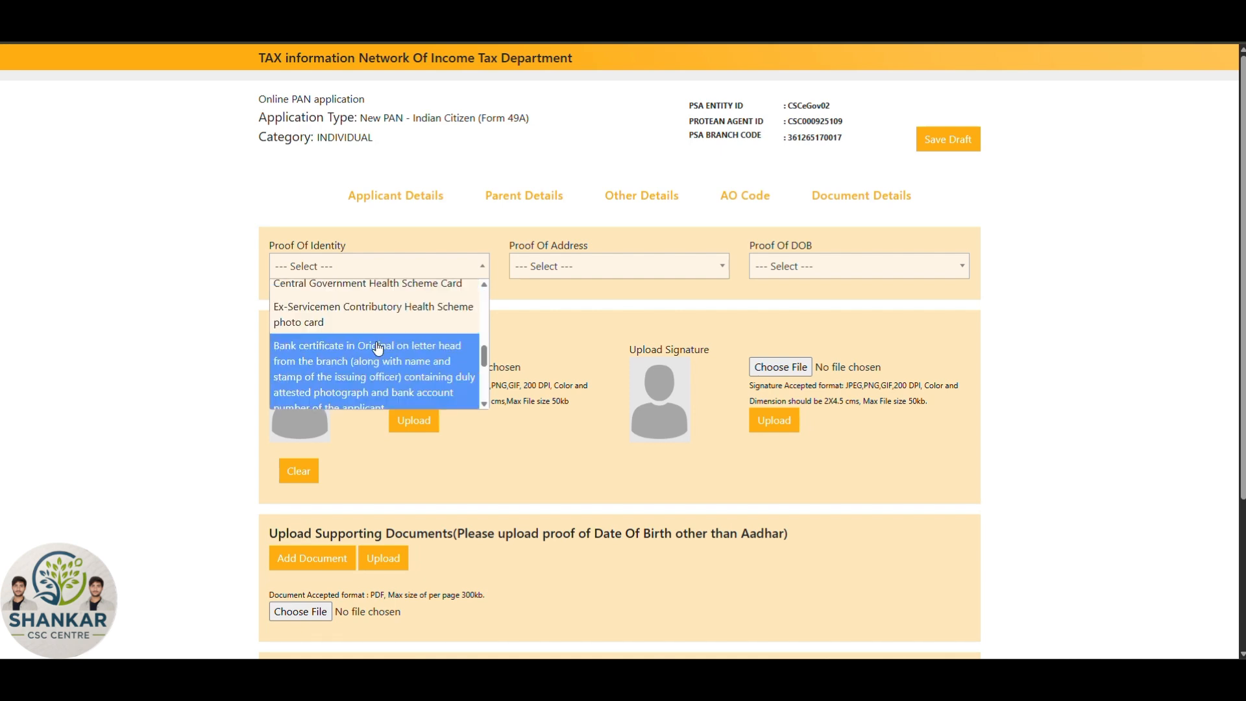
scroll(391, 375, "down", 2)
left_click(383, 393)
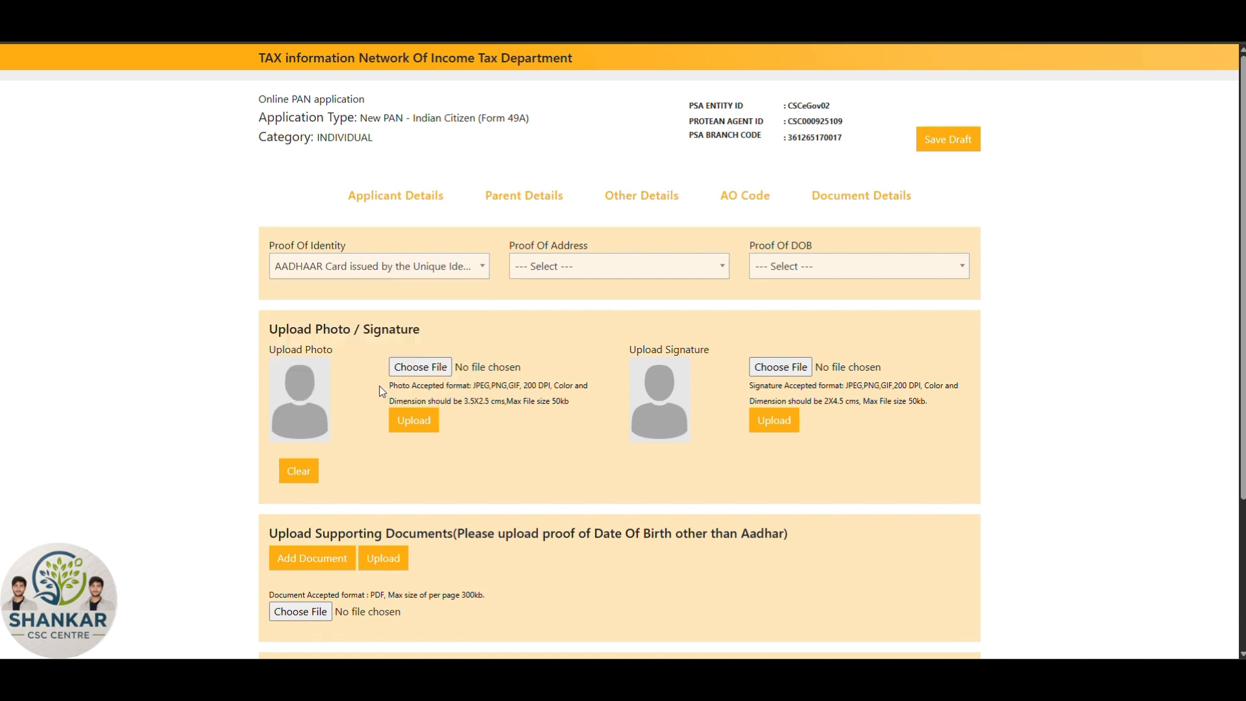
Set the Proof Of Address to the AADHAAR Card issued by the Unique Identification Authority of India.
left_click(592, 273)
scroll(611, 375, "down", 6)
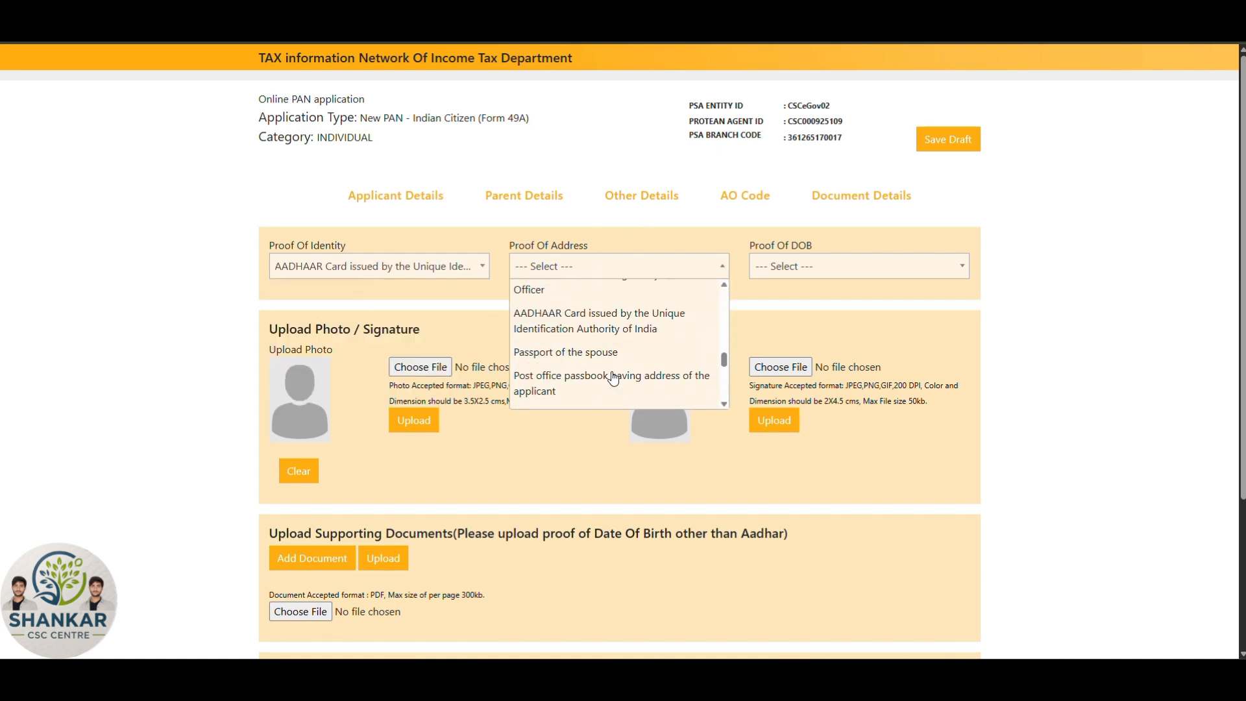
scroll(616, 378, "down", 2)
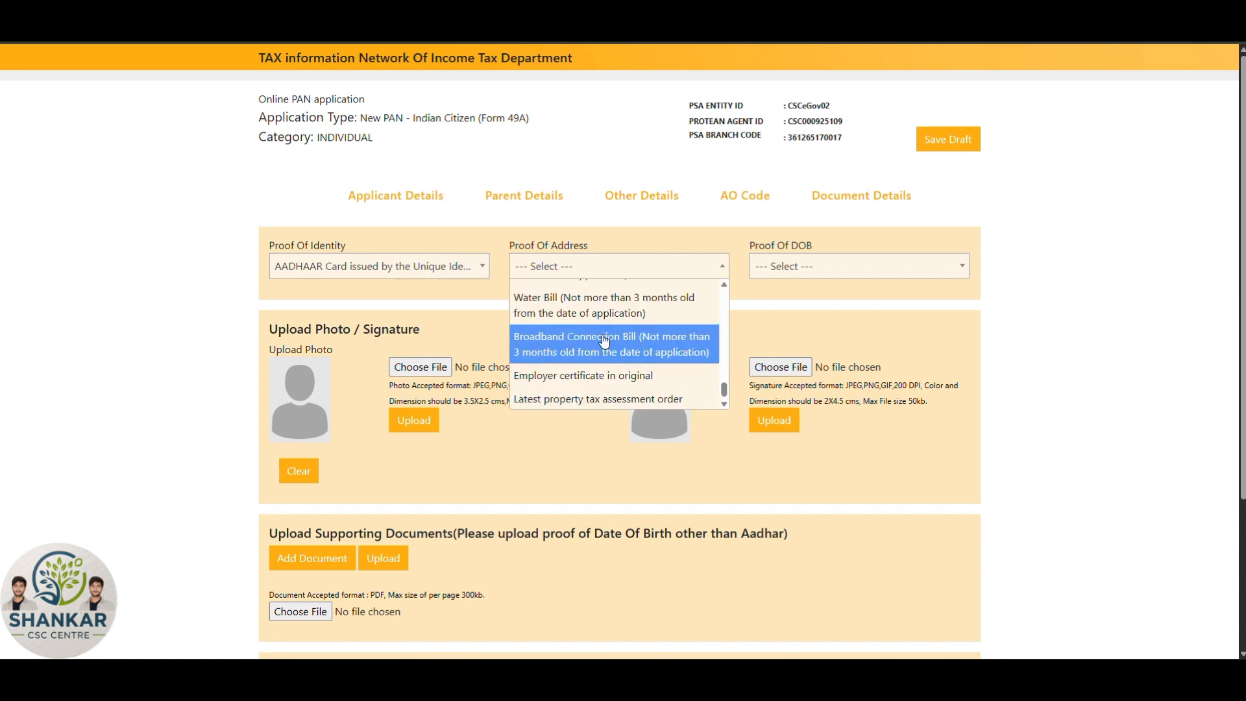
scroll(605, 342, "up", 3)
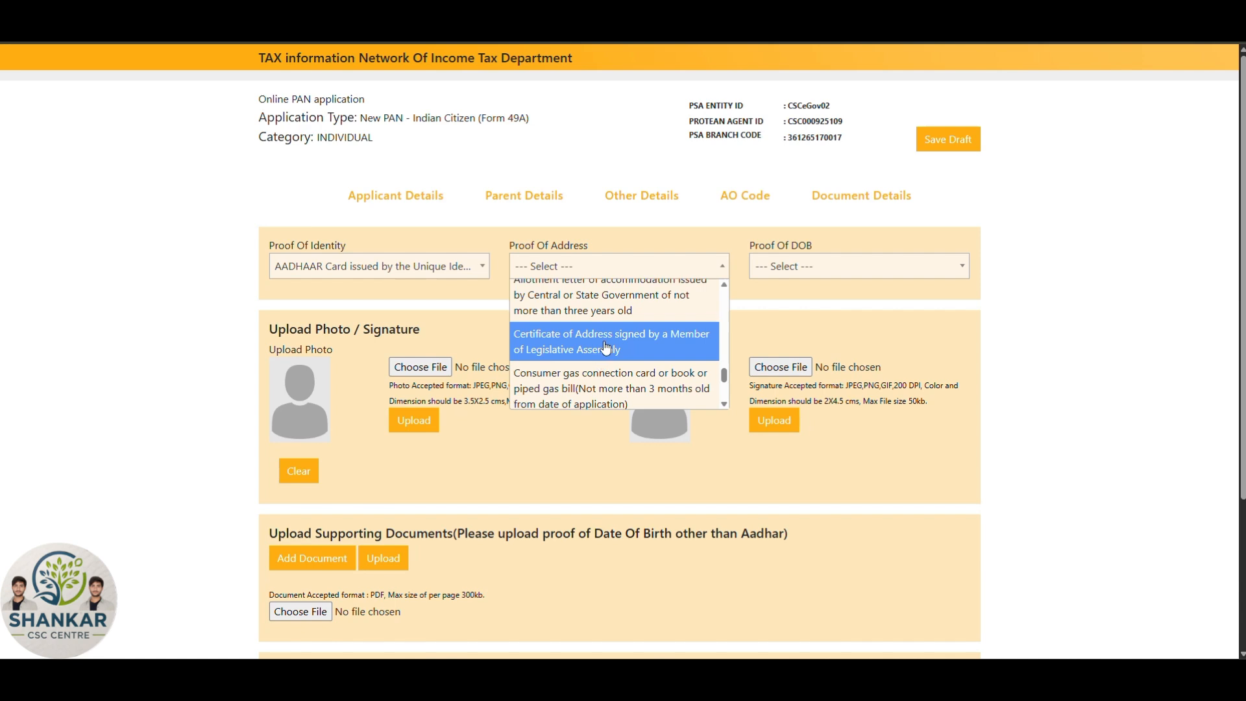
scroll(605, 346, "up", 2)
scroll(610, 317, "down", 2)
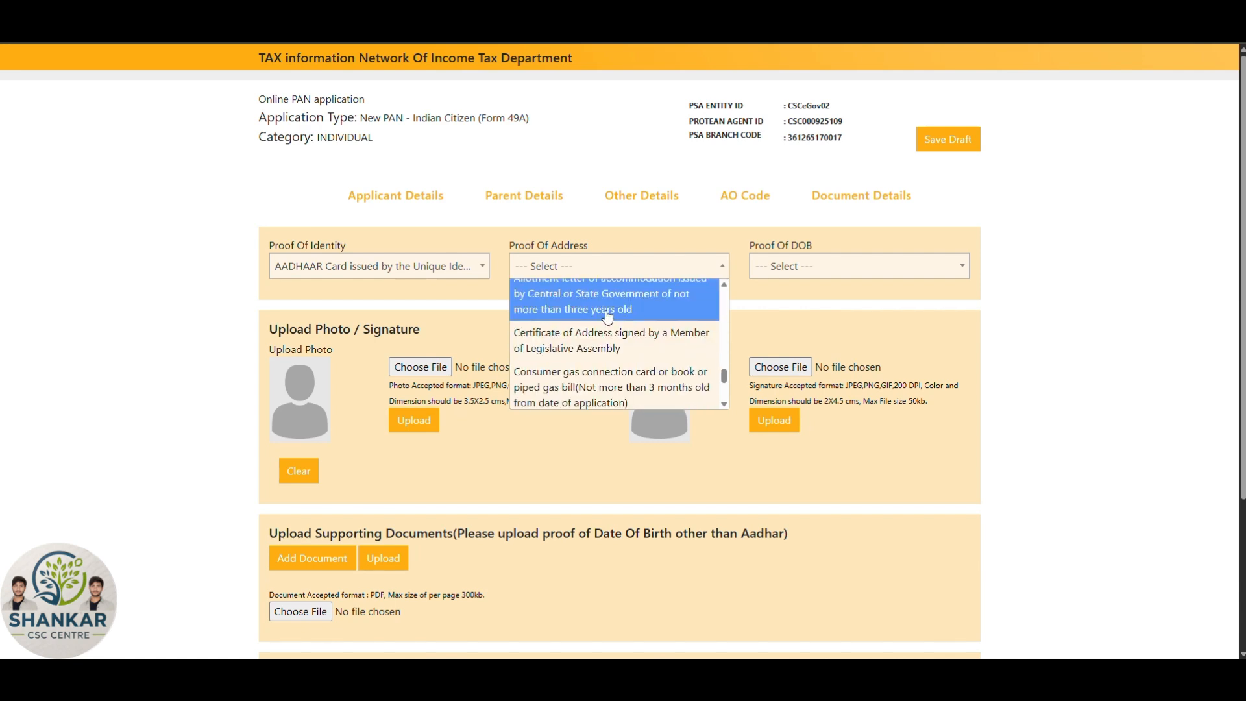
scroll(607, 319, "down", 2)
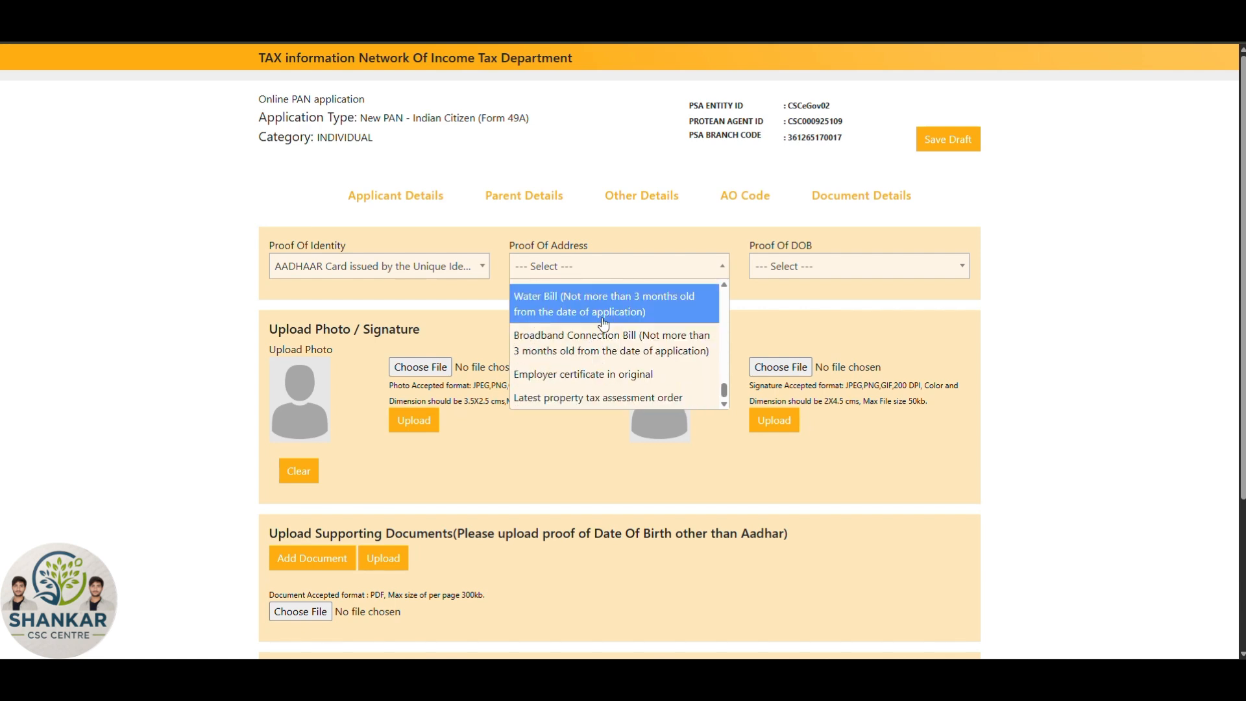
scroll(597, 356, "up", 2)
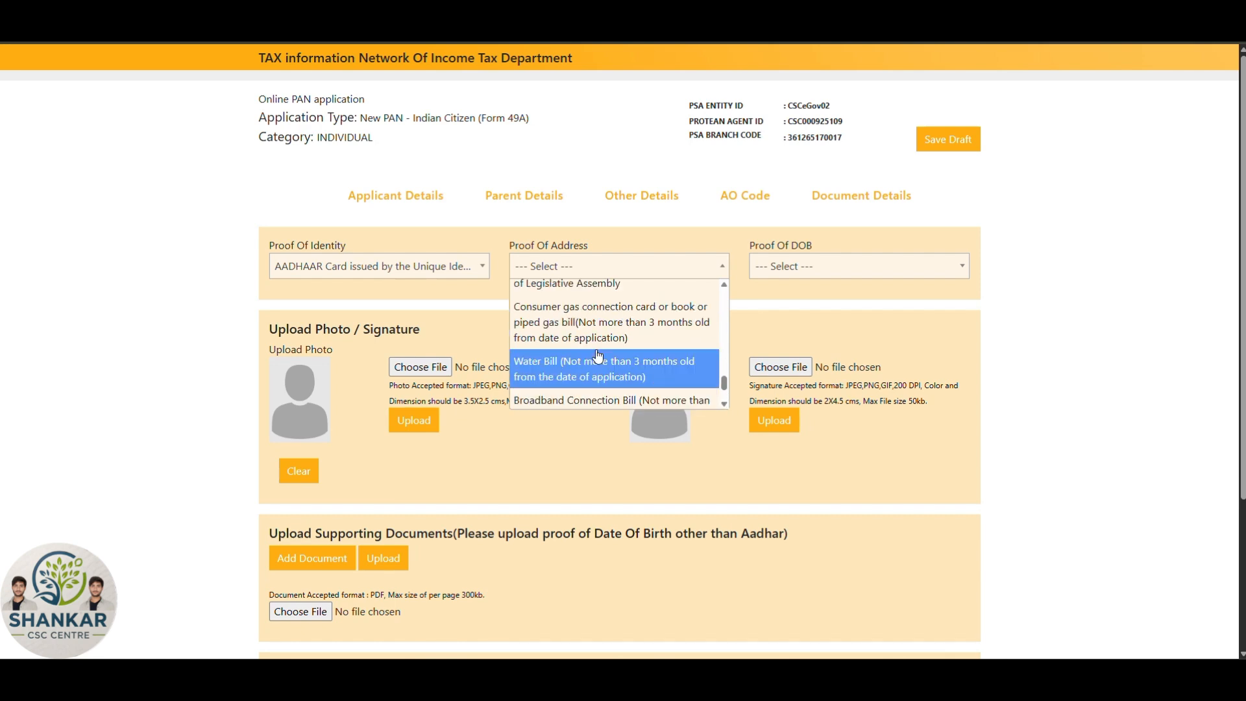
scroll(608, 361, "up", 1)
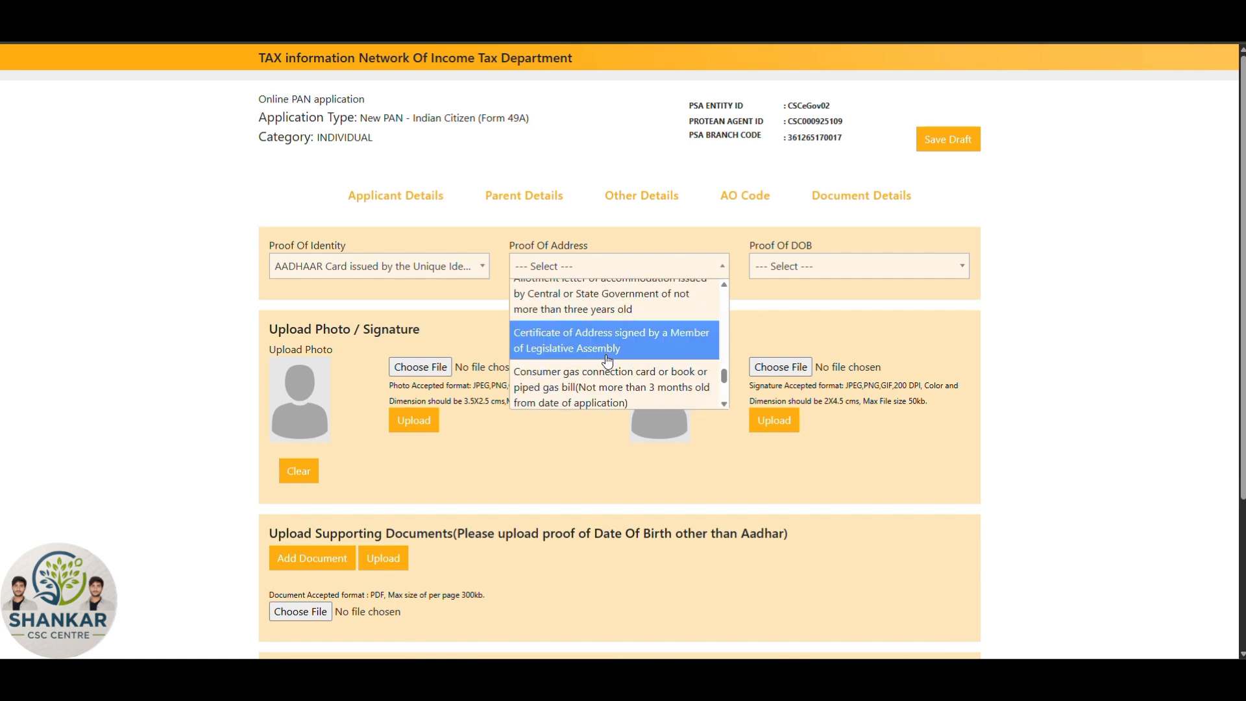
scroll(608, 360, "up", 1)
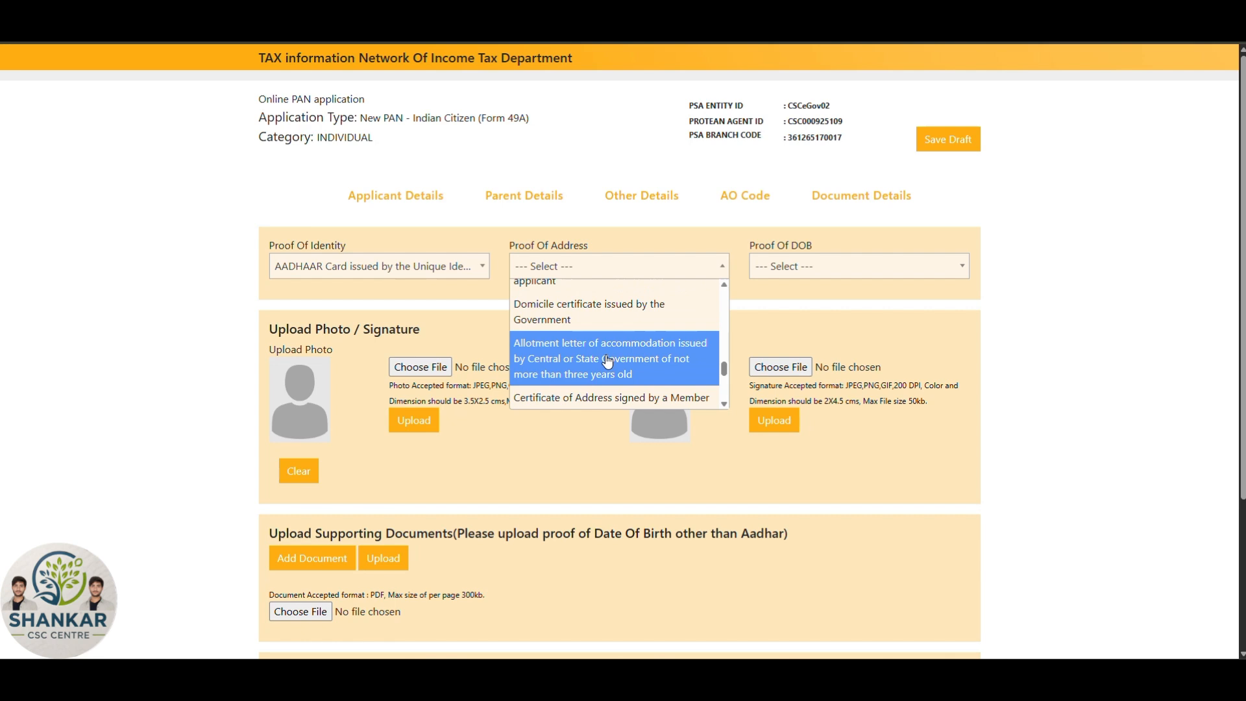
scroll(608, 360, "up", 1)
scroll(608, 360, "up", 2)
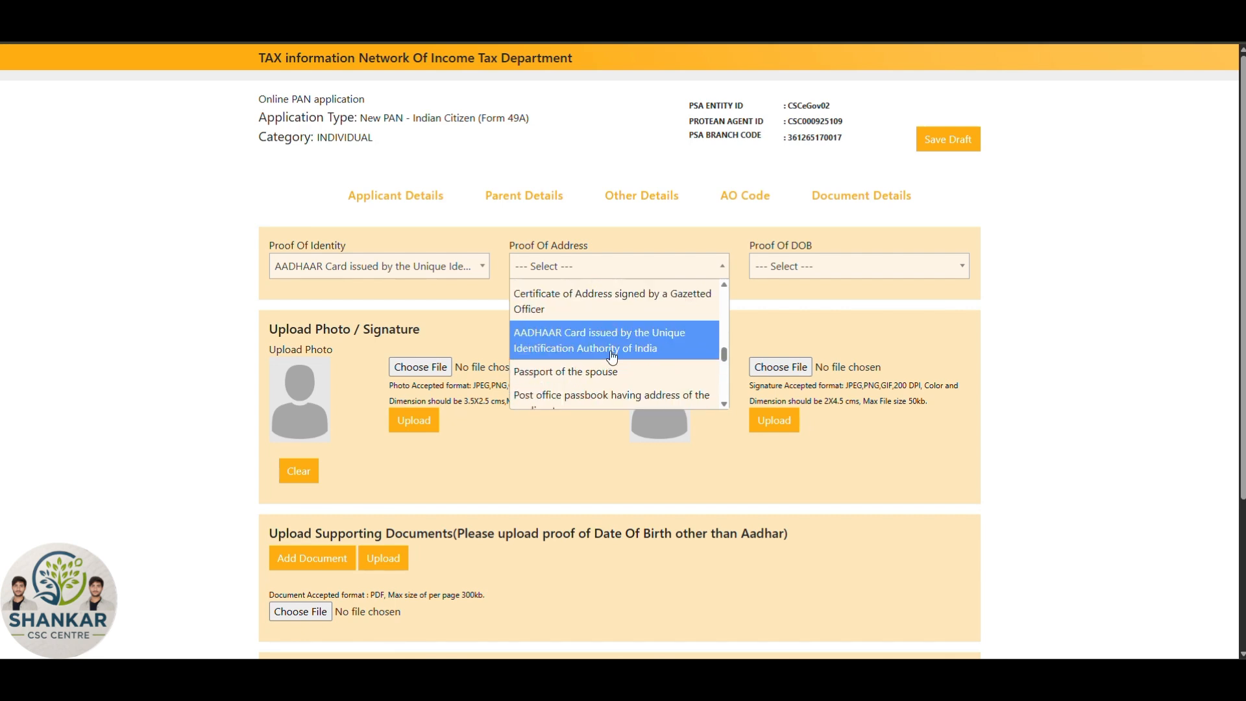
left_click(615, 349)
Set the Proof Of DOB to Central Government Health Scheme Card.
left_click(810, 268)
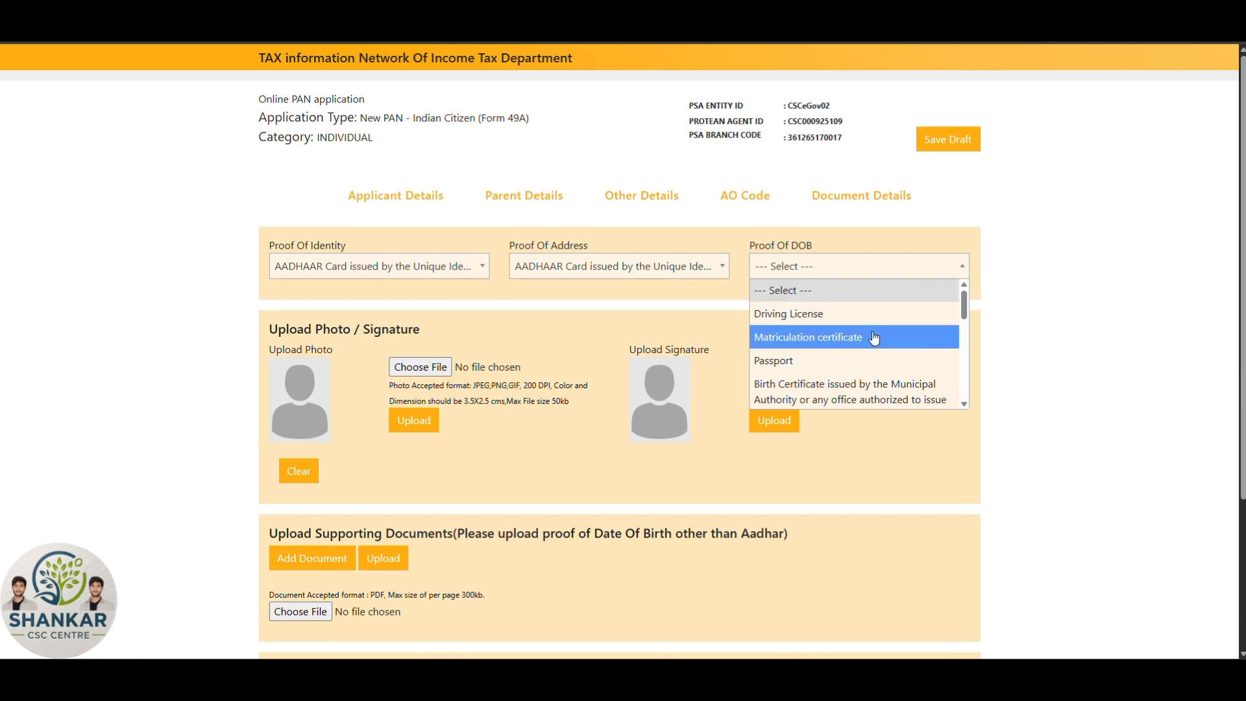
scroll(874, 332, "down", 1)
scroll(873, 326, "down", 1)
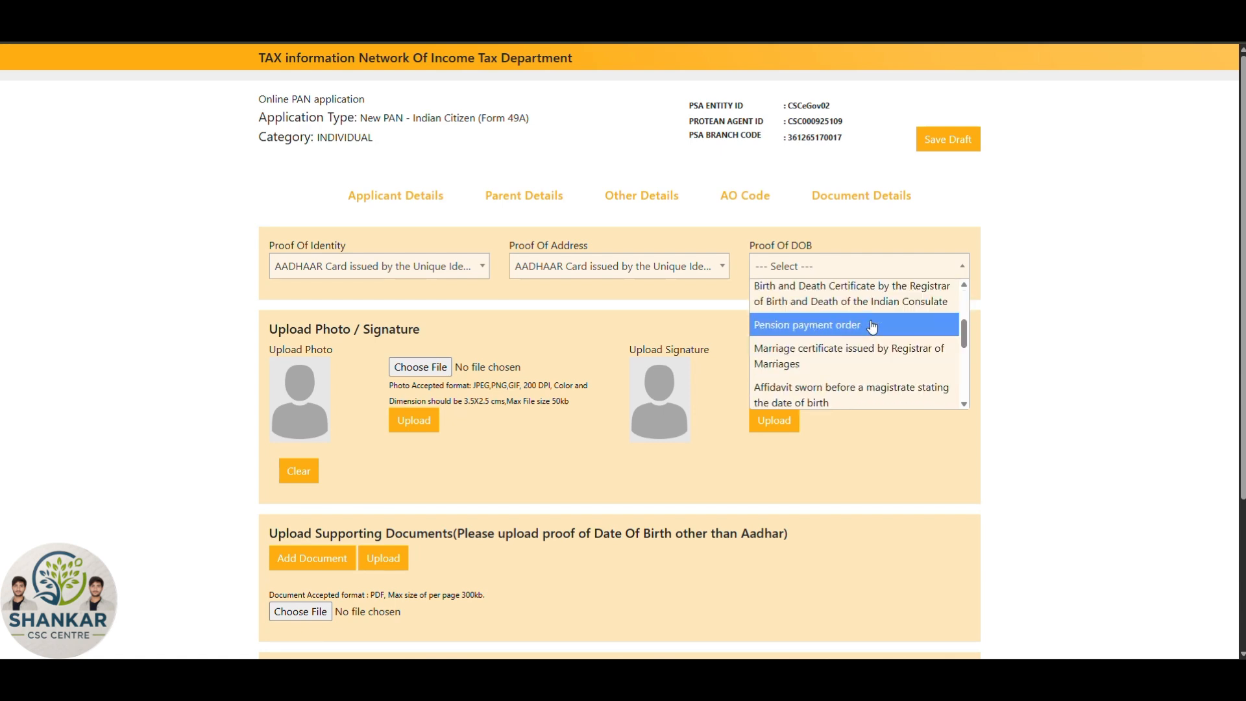
scroll(873, 326, "down", 1)
scroll(872, 325, "down", 1)
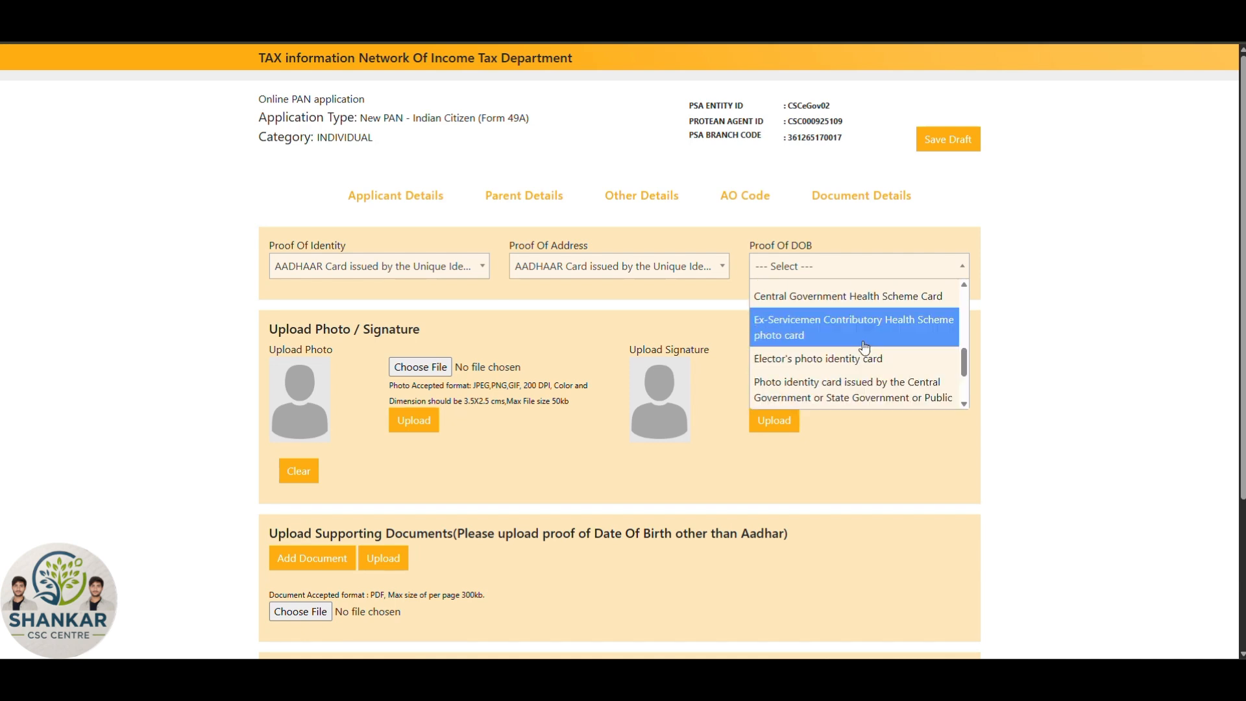
left_click(844, 298)
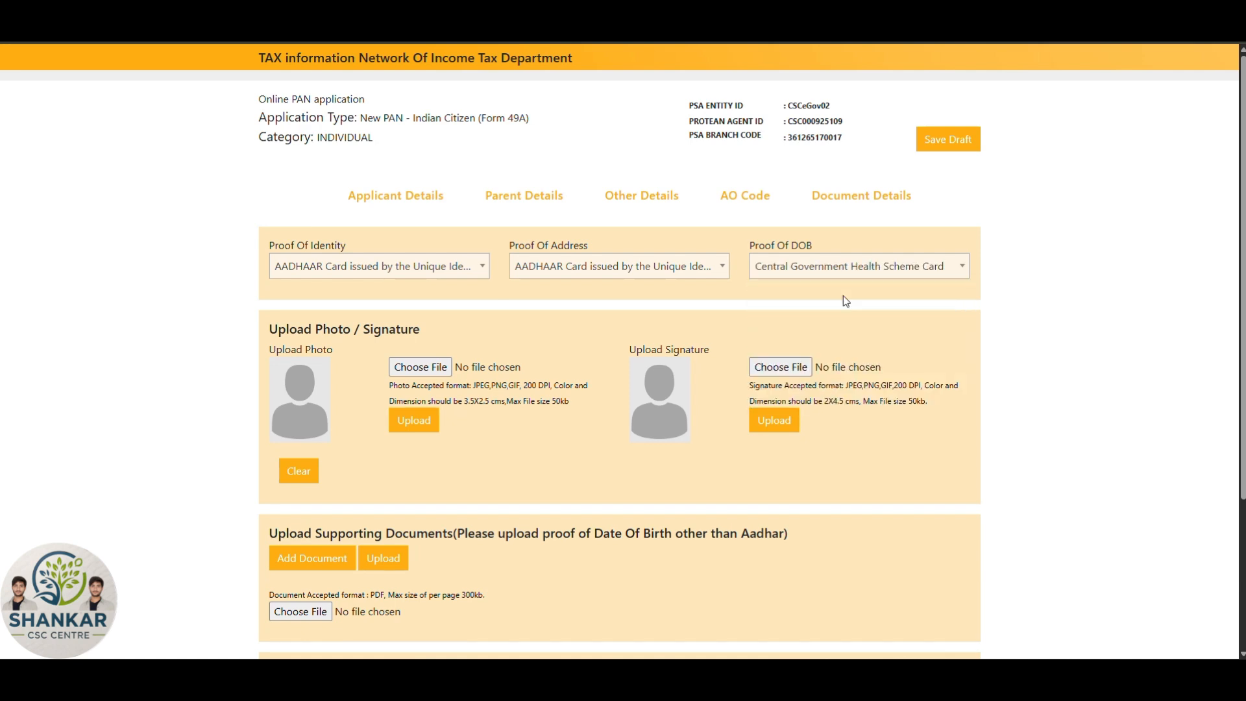
Try to upload pj.JPG from the photos folder as the applicant's photo.
left_click(424, 369)
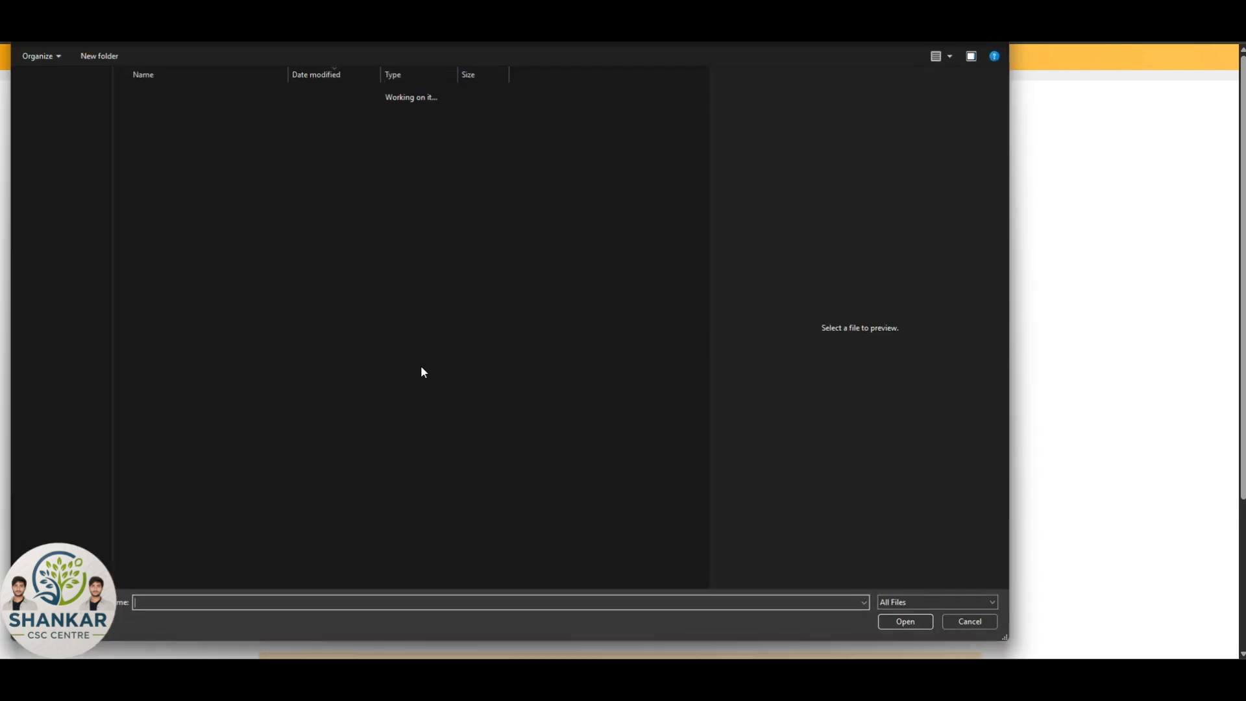
left_click(32, 244)
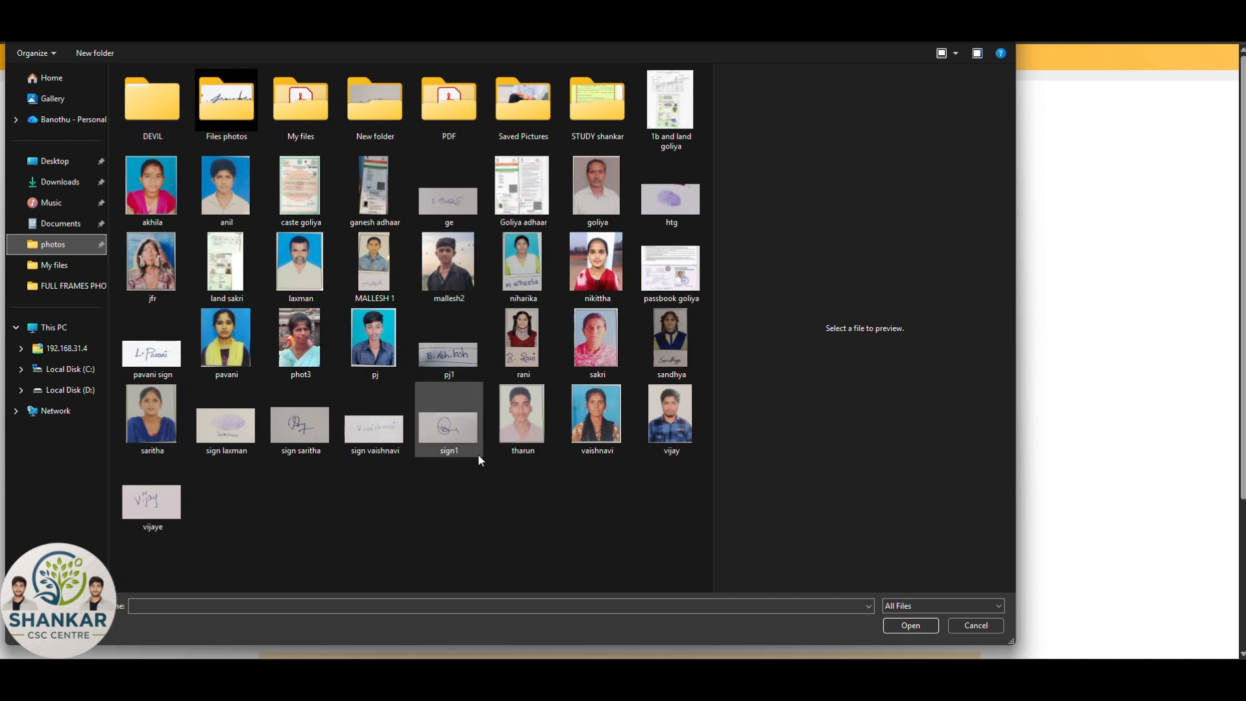
left_click(382, 348)
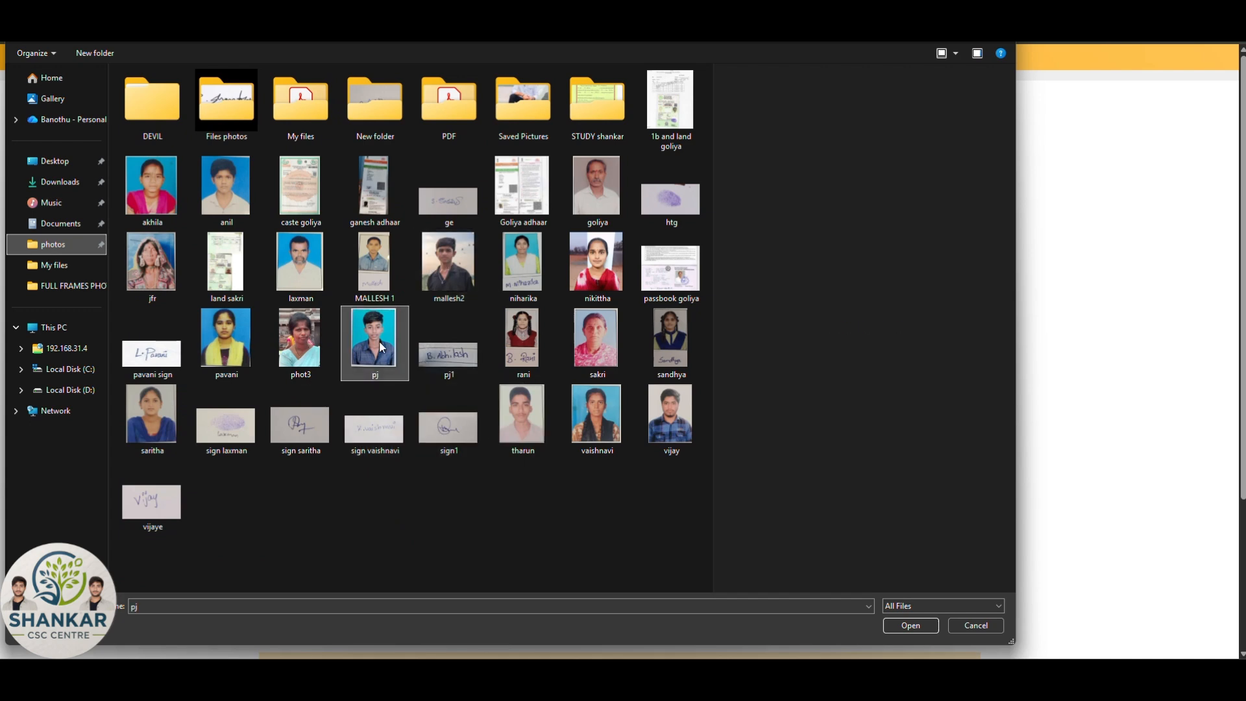
left_click(908, 626)
left_click(415, 422)
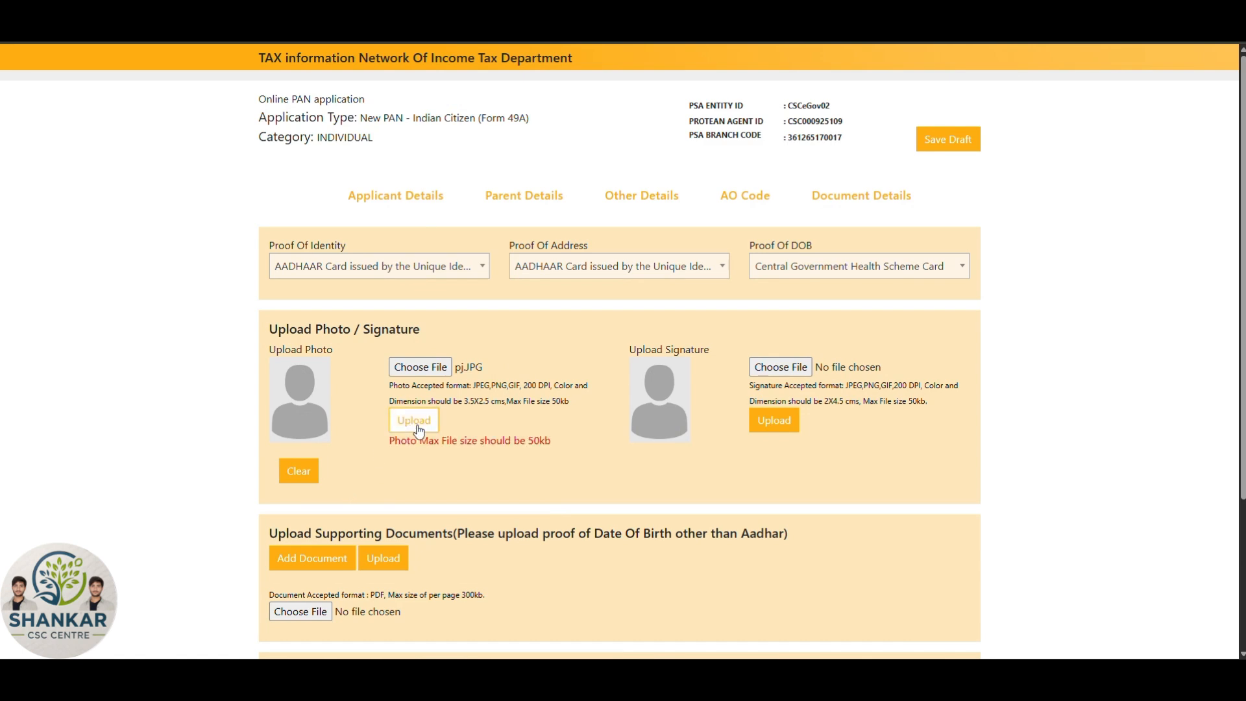
Choose pj1.JPG as the applicant's signature image and upload it.
left_click(780, 367)
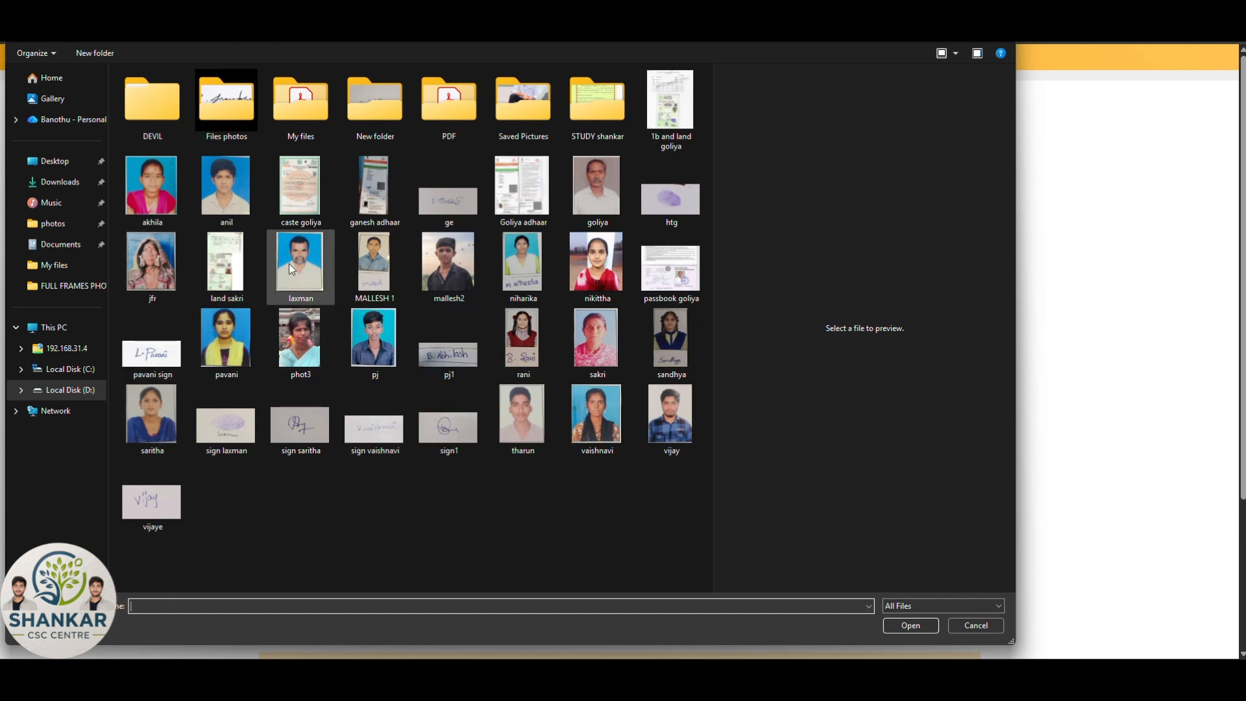
left_click(439, 342)
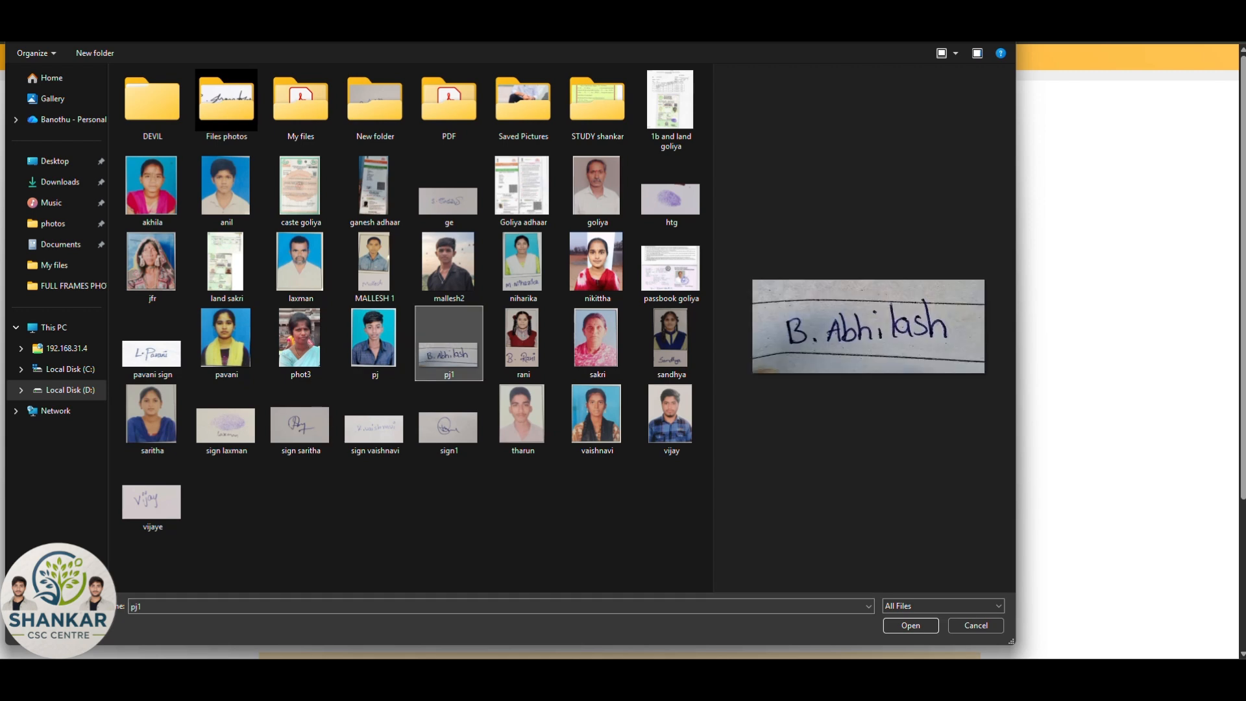
left_click(911, 625)
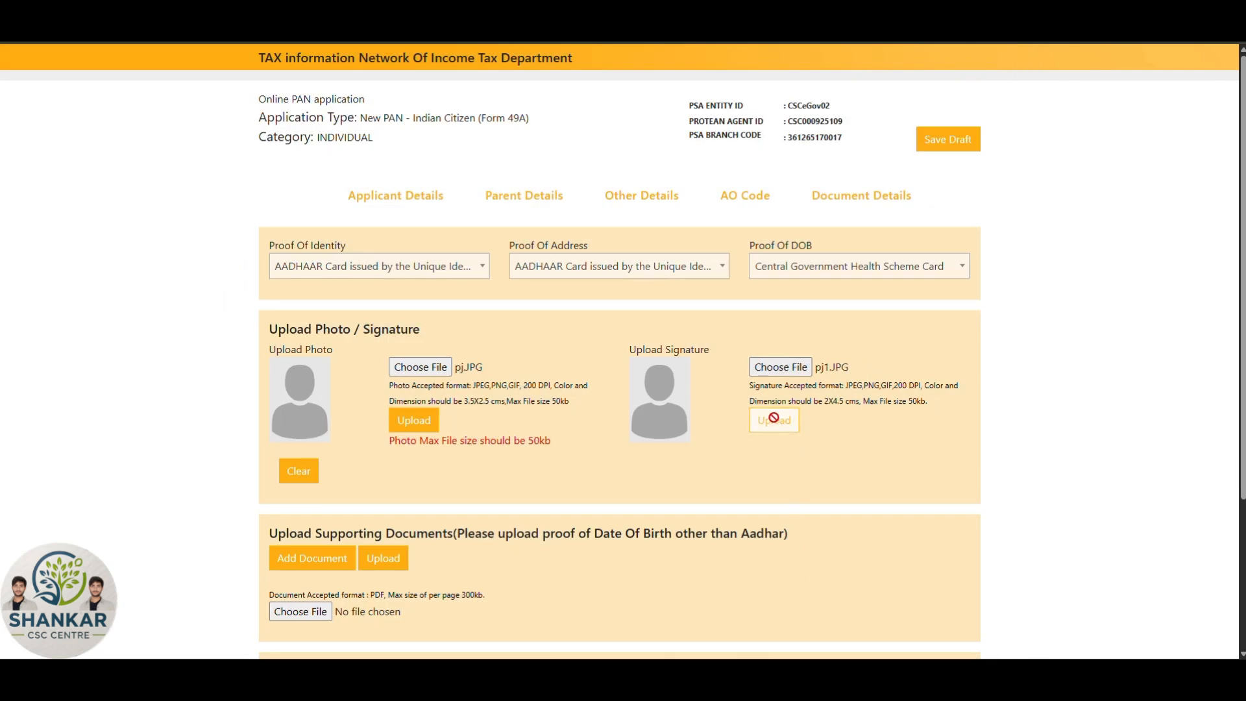
Try to submit the PAN application from the end of Document Details.
scroll(357, 595, "down", 1)
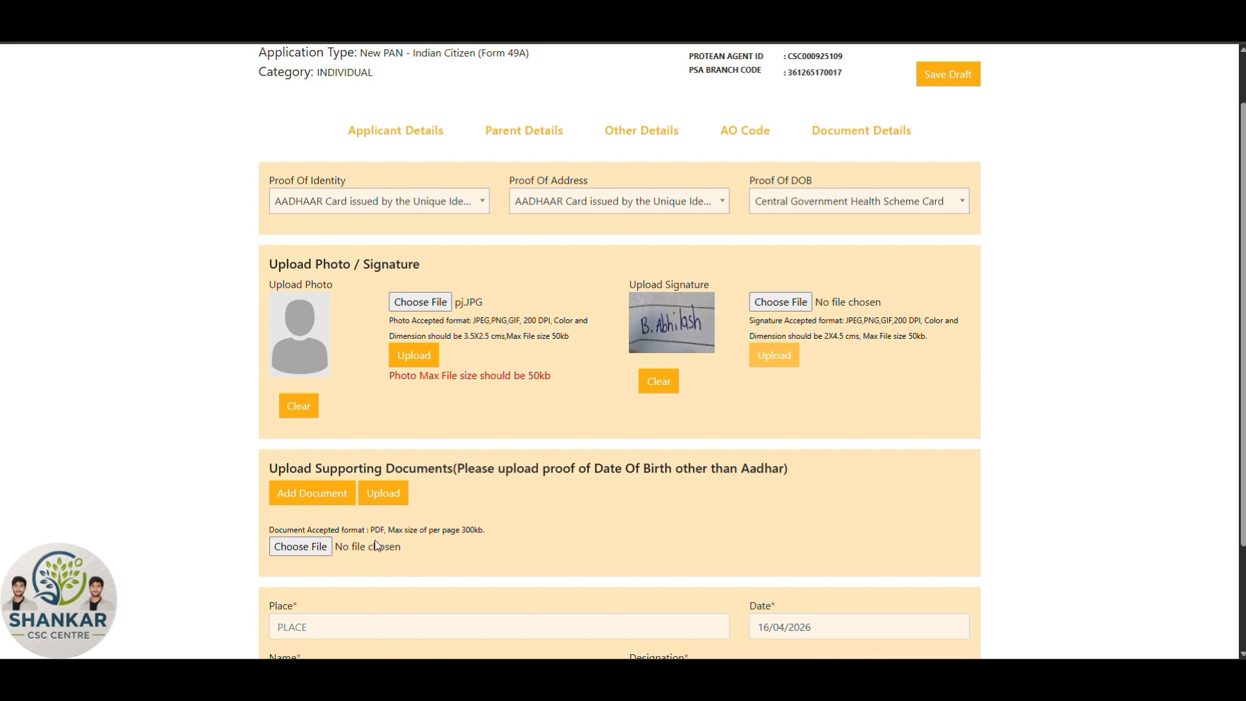
scroll(587, 558, "down", 1)
scroll(590, 562, "down", 1)
scroll(590, 562, "up", 2)
scroll(590, 562, "up", 1)
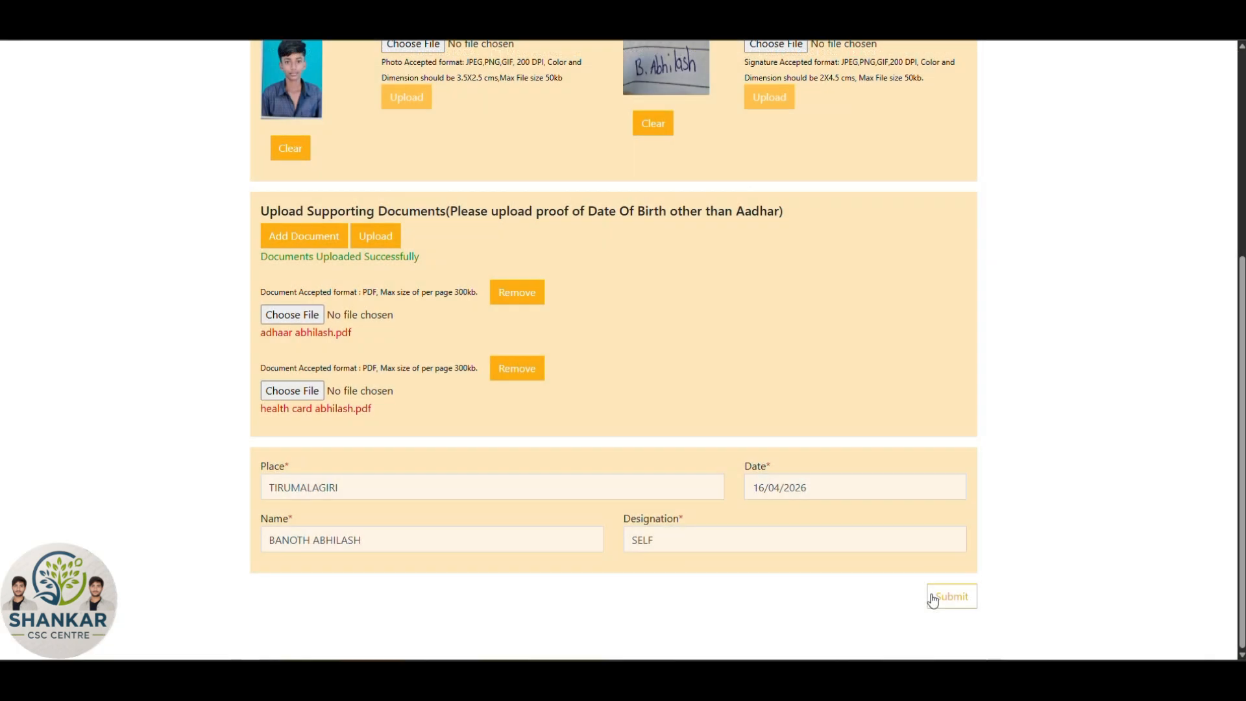
left_click(936, 603)
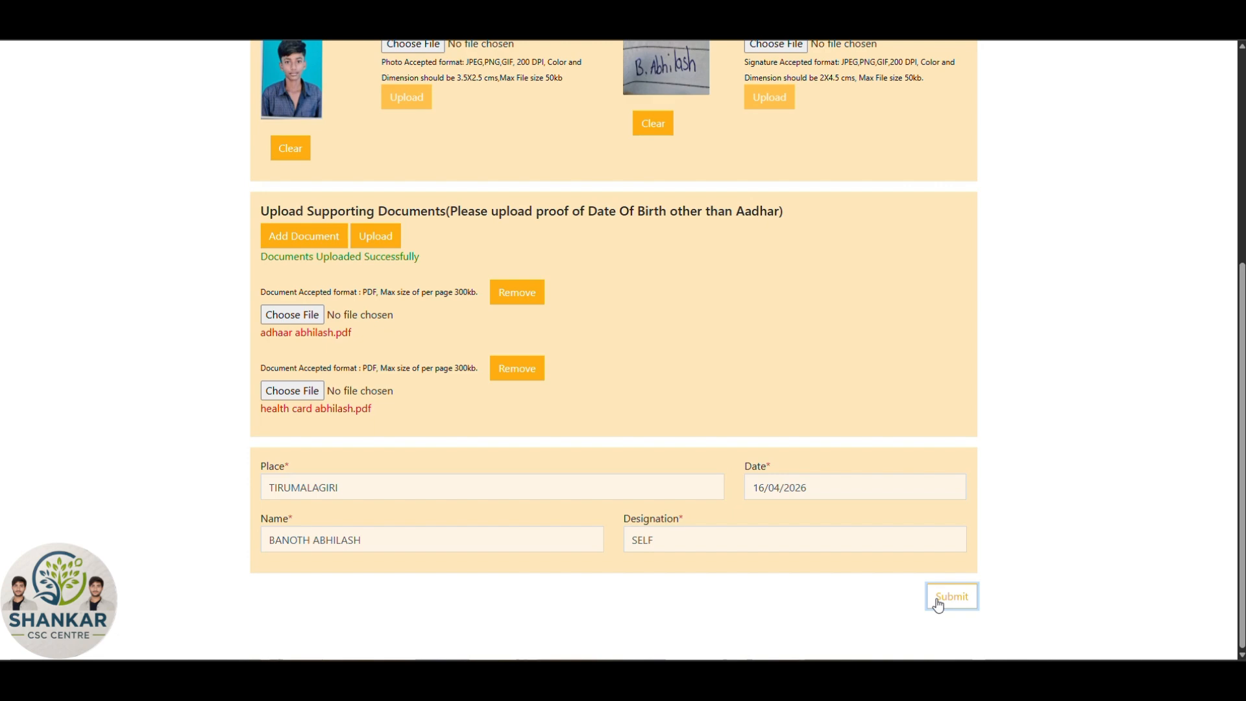
Return to Parent Details and enter the mother's full name in the Last Name / Surname field under Mother's Name.
scroll(819, 323, "up", 5)
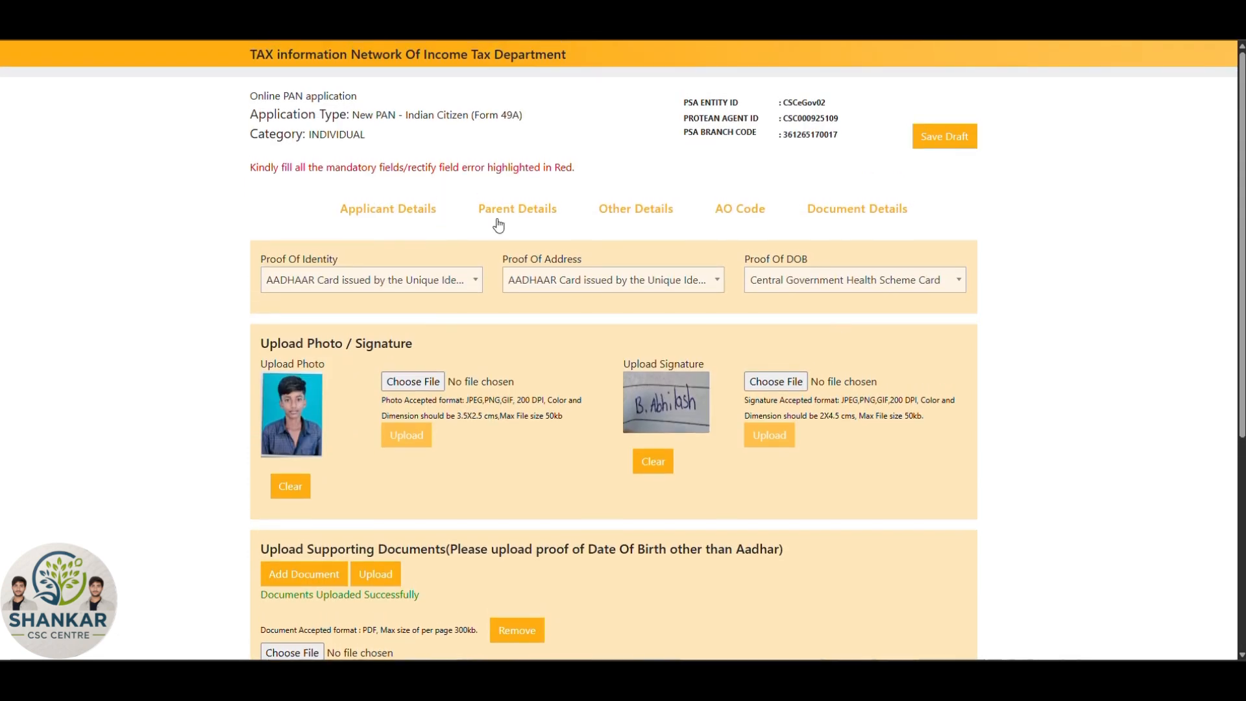
left_click(519, 217)
scroll(521, 222, "down", 2)
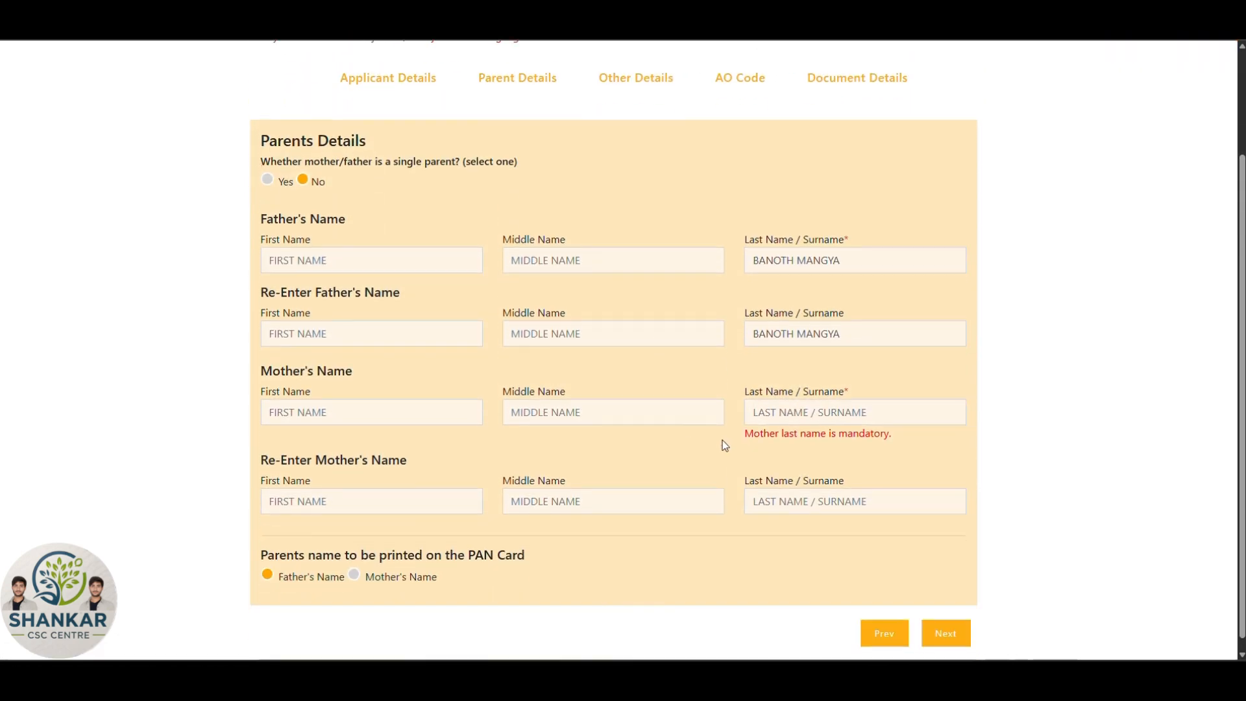
left_click(787, 420)
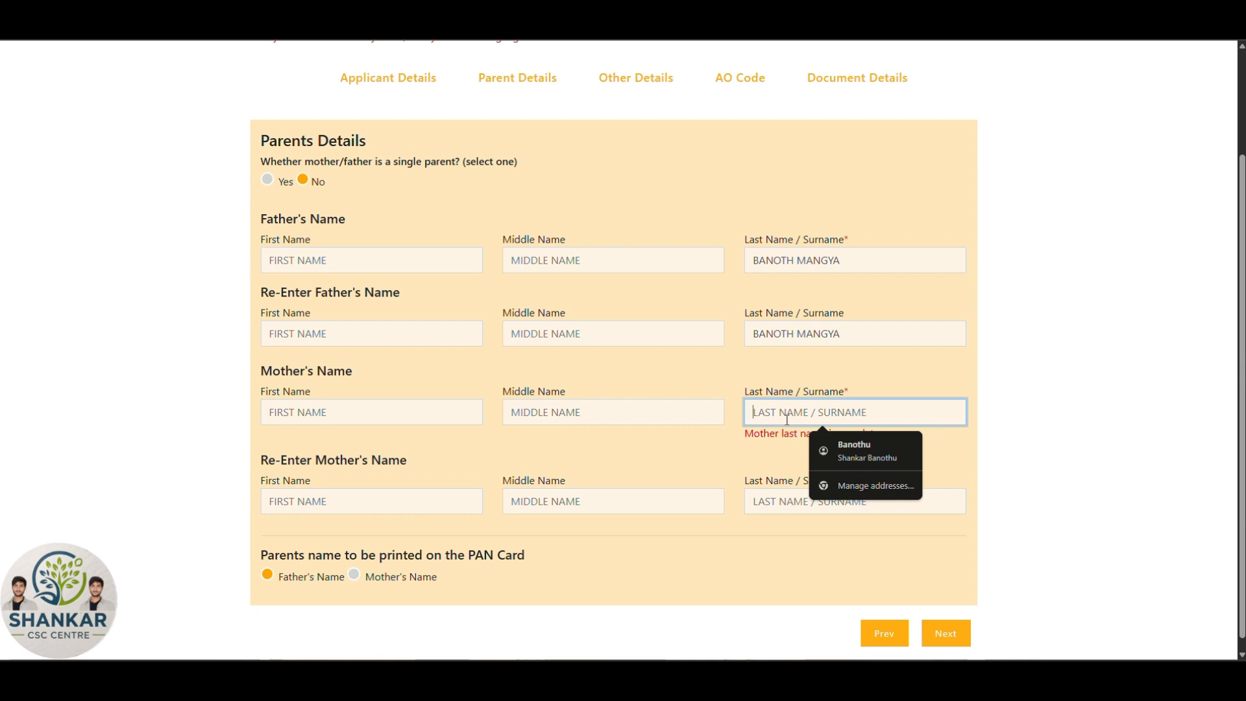
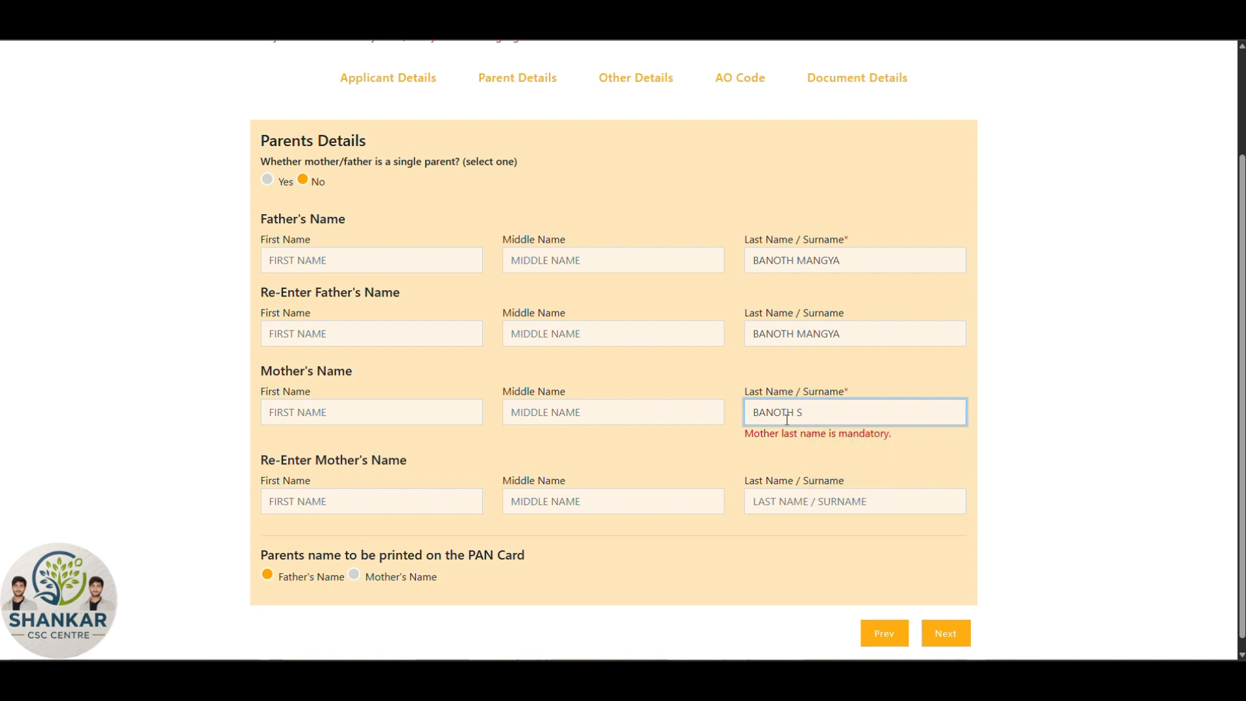
scroll(1032, 496, "down", 1)
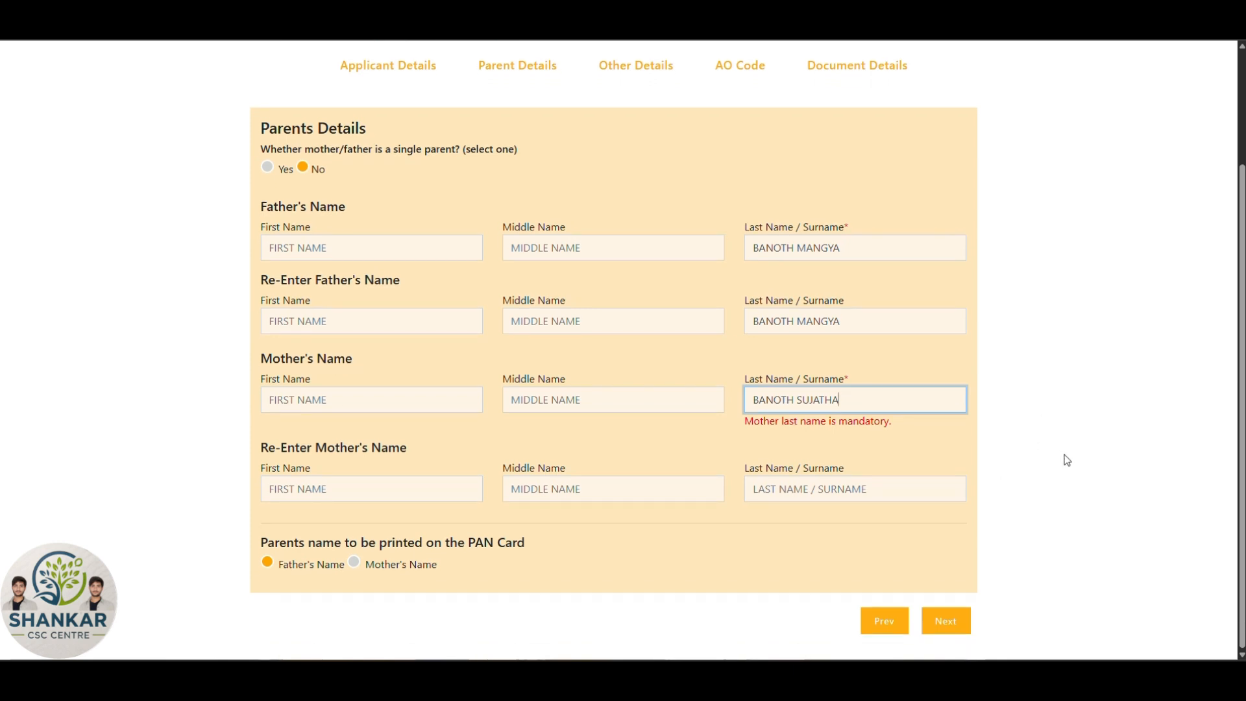
Continue through Other Details and AO Code to Document Details and try to submit the application again.
left_click(953, 627)
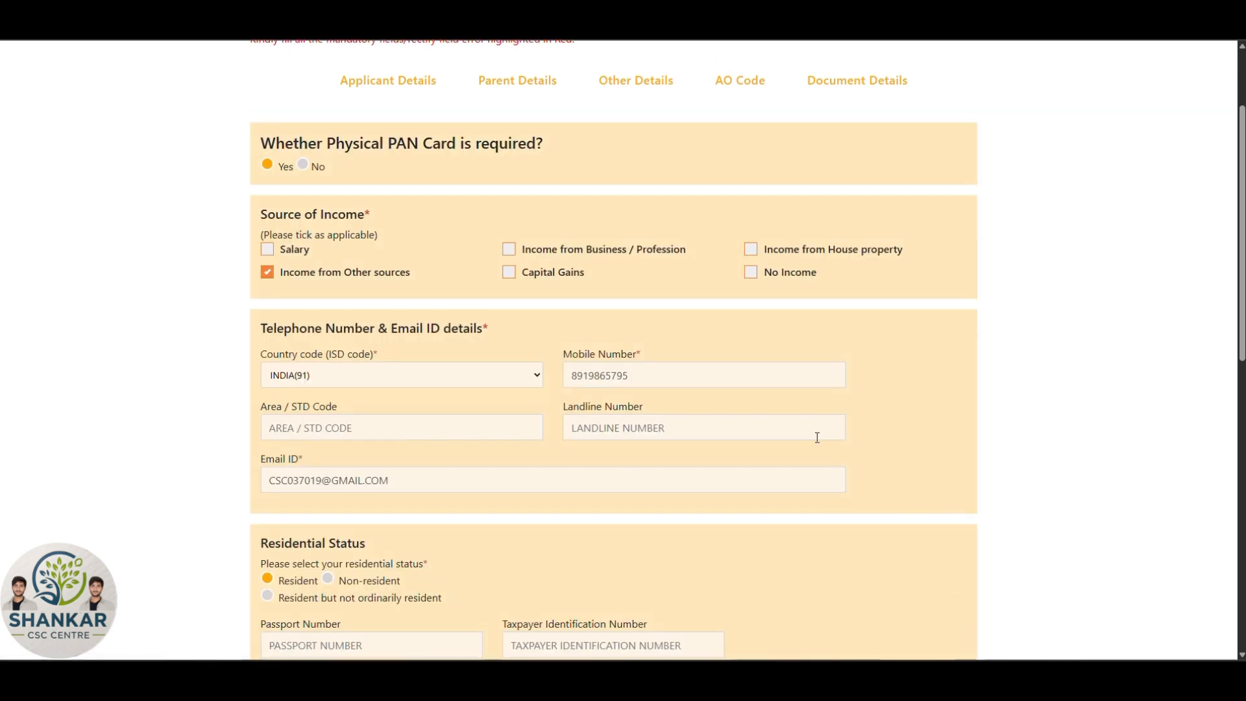
scroll(954, 625, "down", 10)
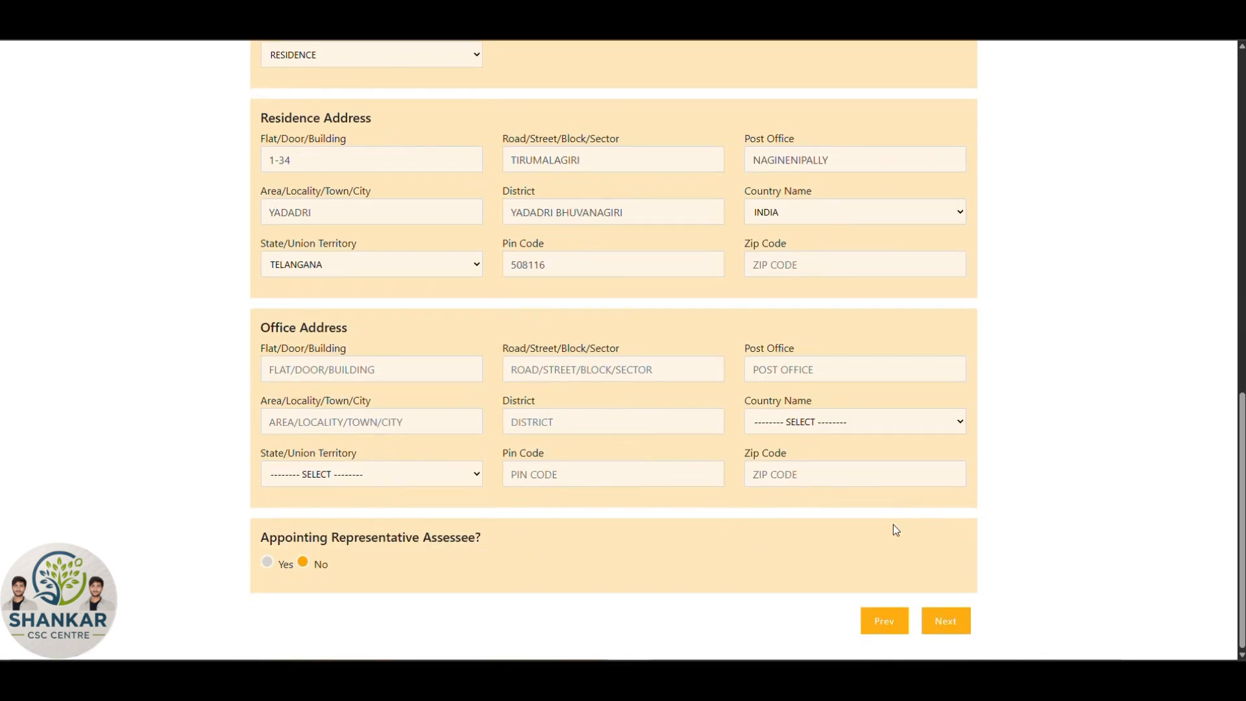
left_click(946, 621)
left_click(946, 401)
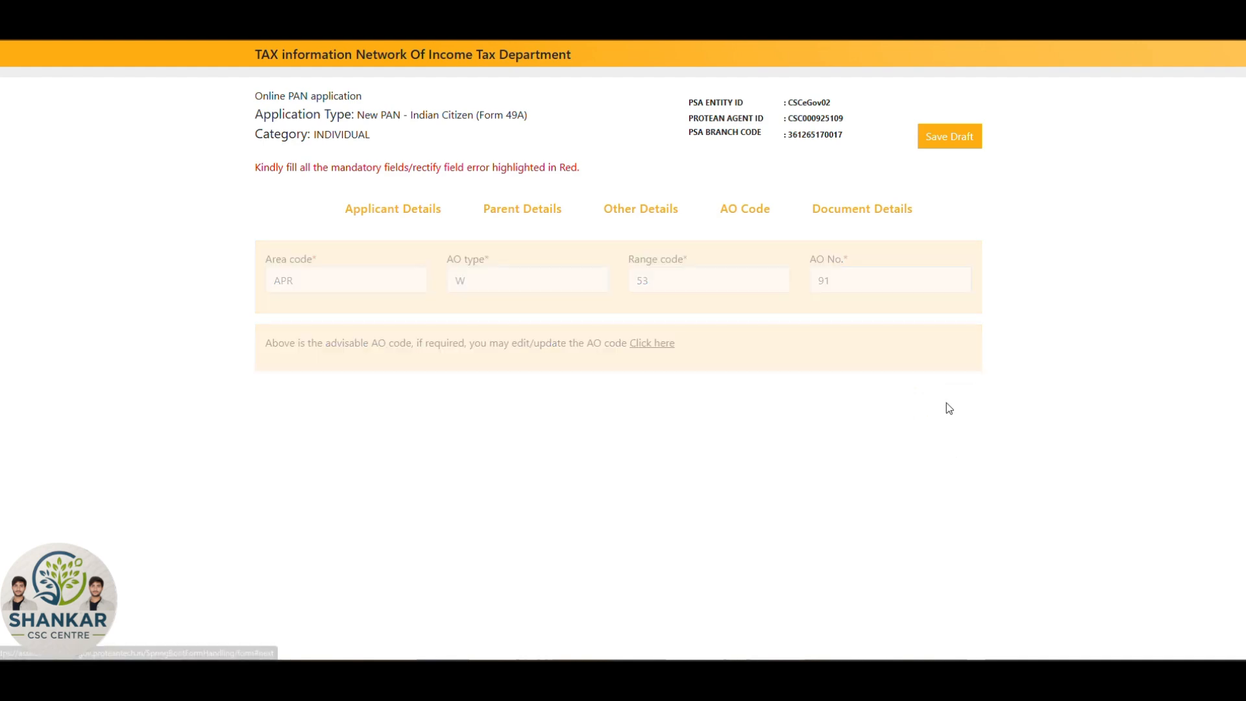
scroll(851, 450, "down", 5)
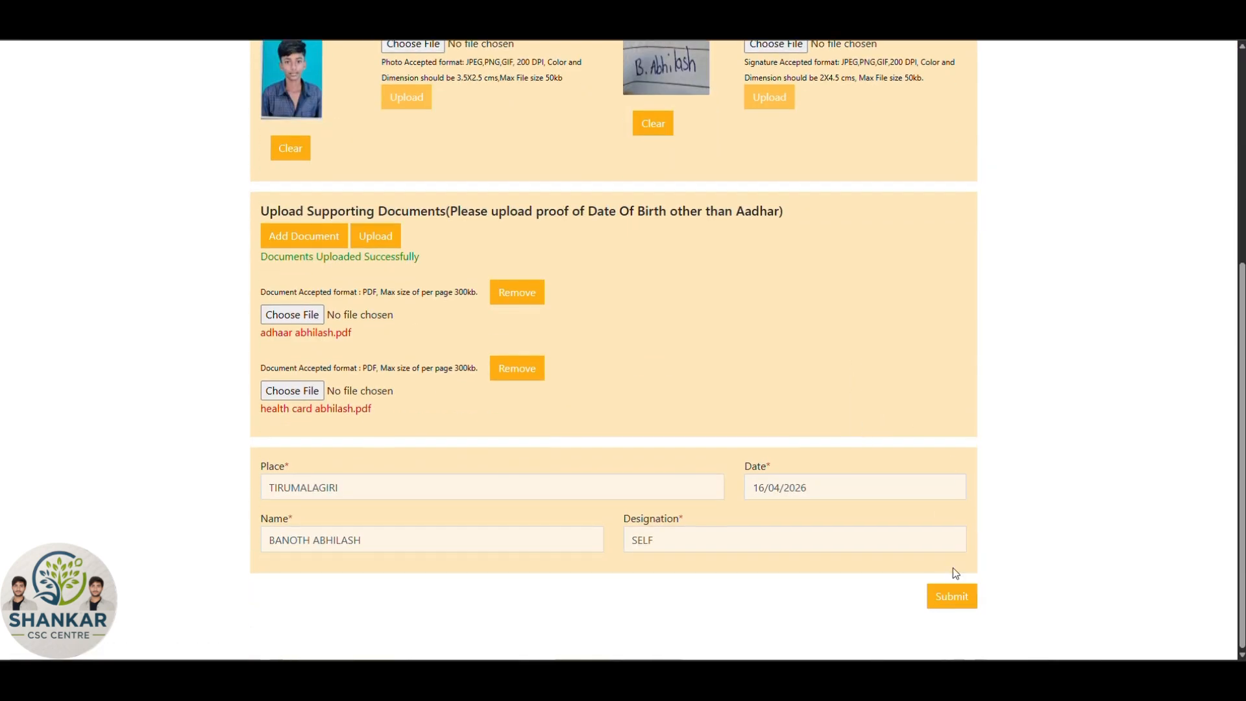
left_click(948, 599)
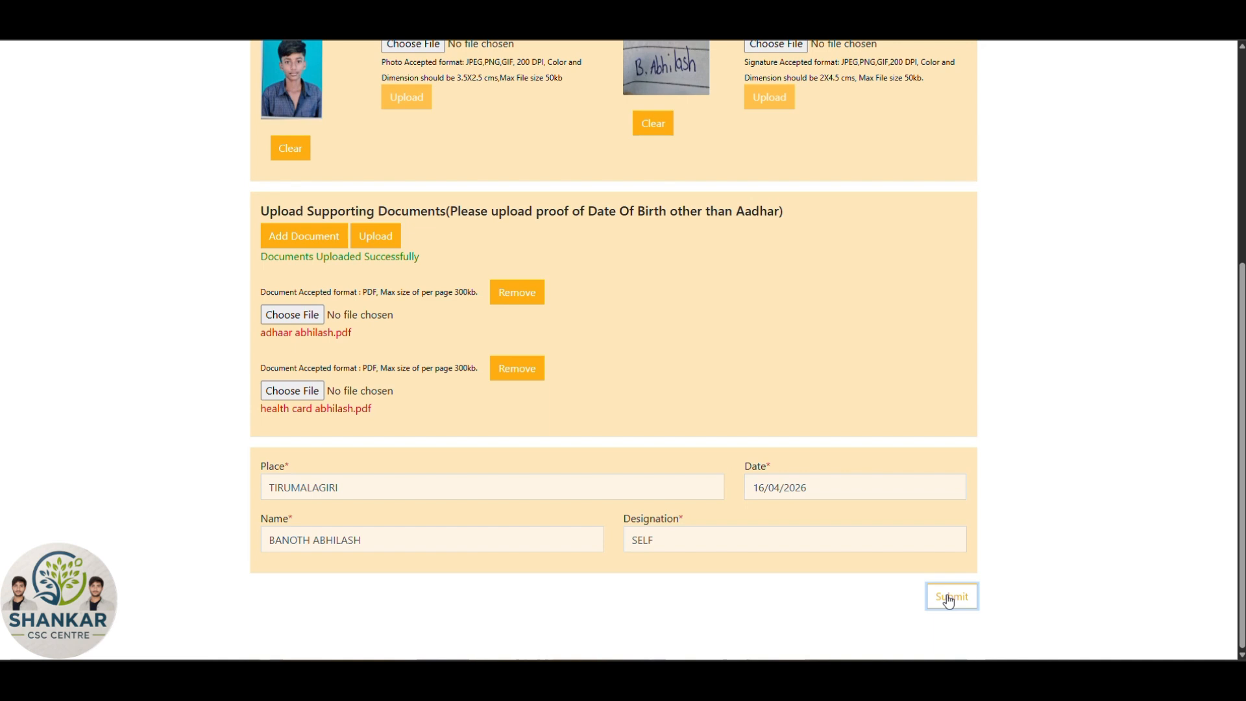
Examine the Other Details section, including the addresses and the representative assessee option, for missing or incorrect fields.
scroll(758, 364, "up", 5)
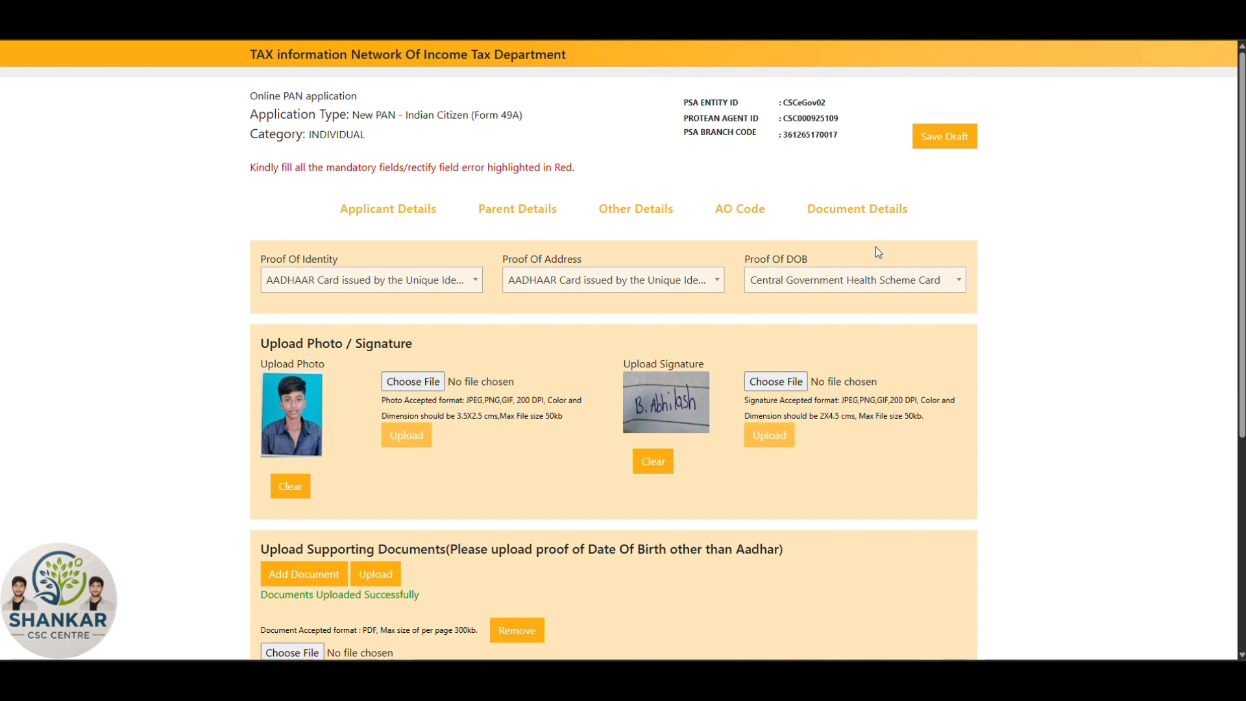
left_click(652, 220)
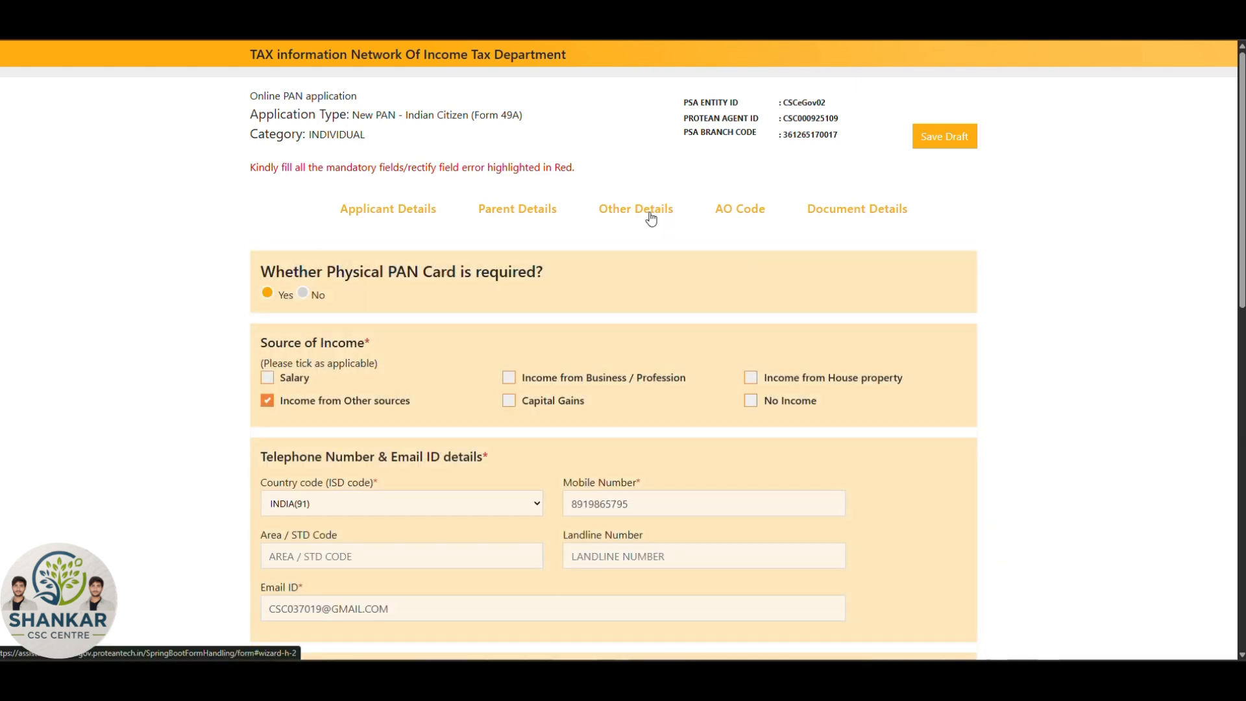
scroll(758, 449, "down", 3)
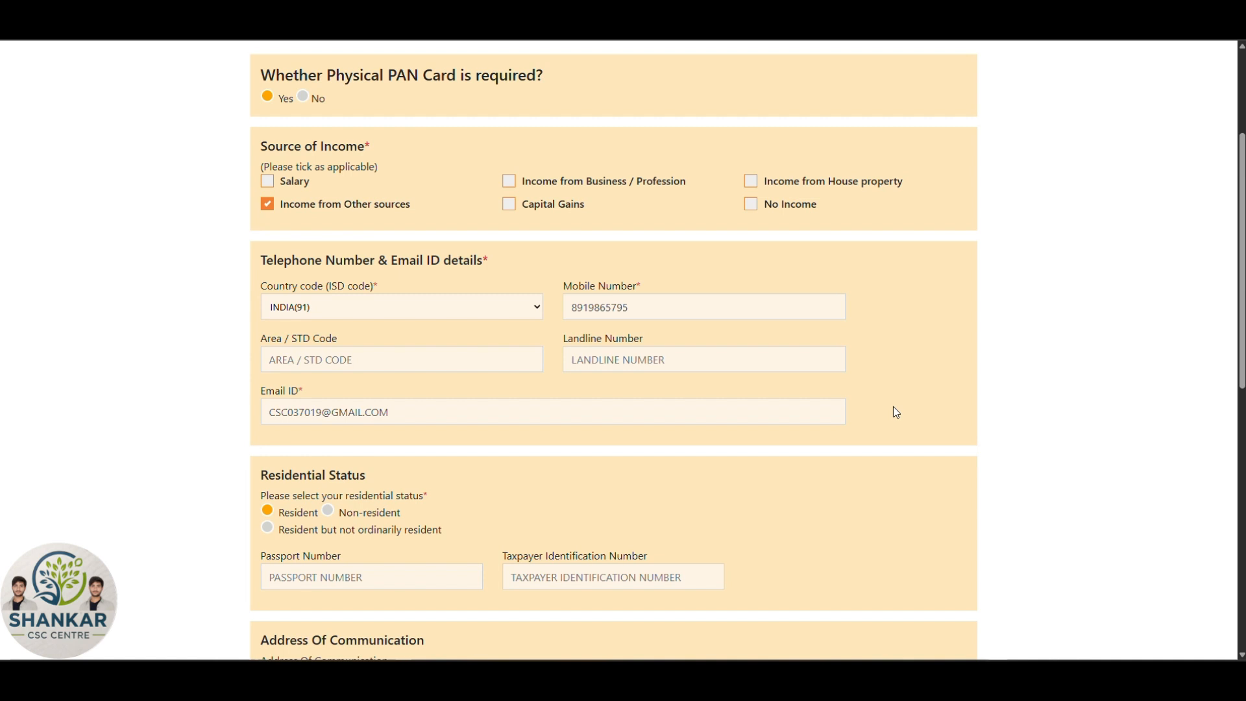
scroll(894, 407, "down", 4)
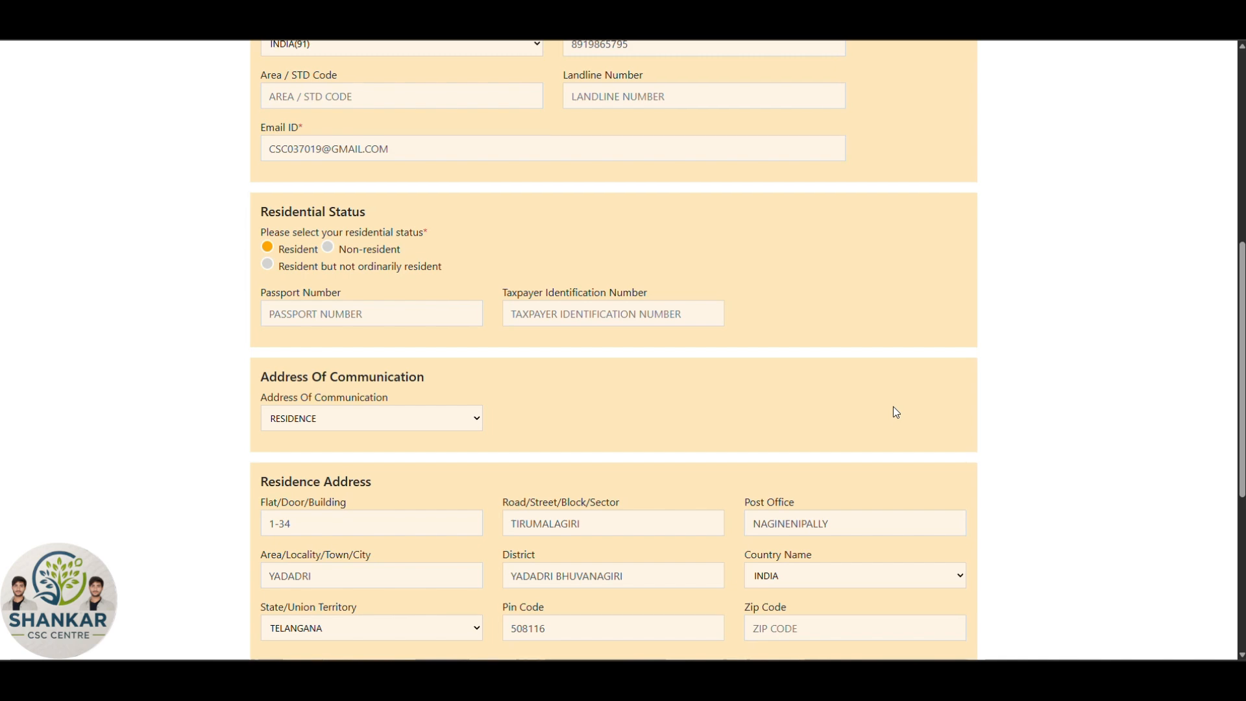
scroll(895, 410, "down", 3)
scroll(897, 467, "down", 3)
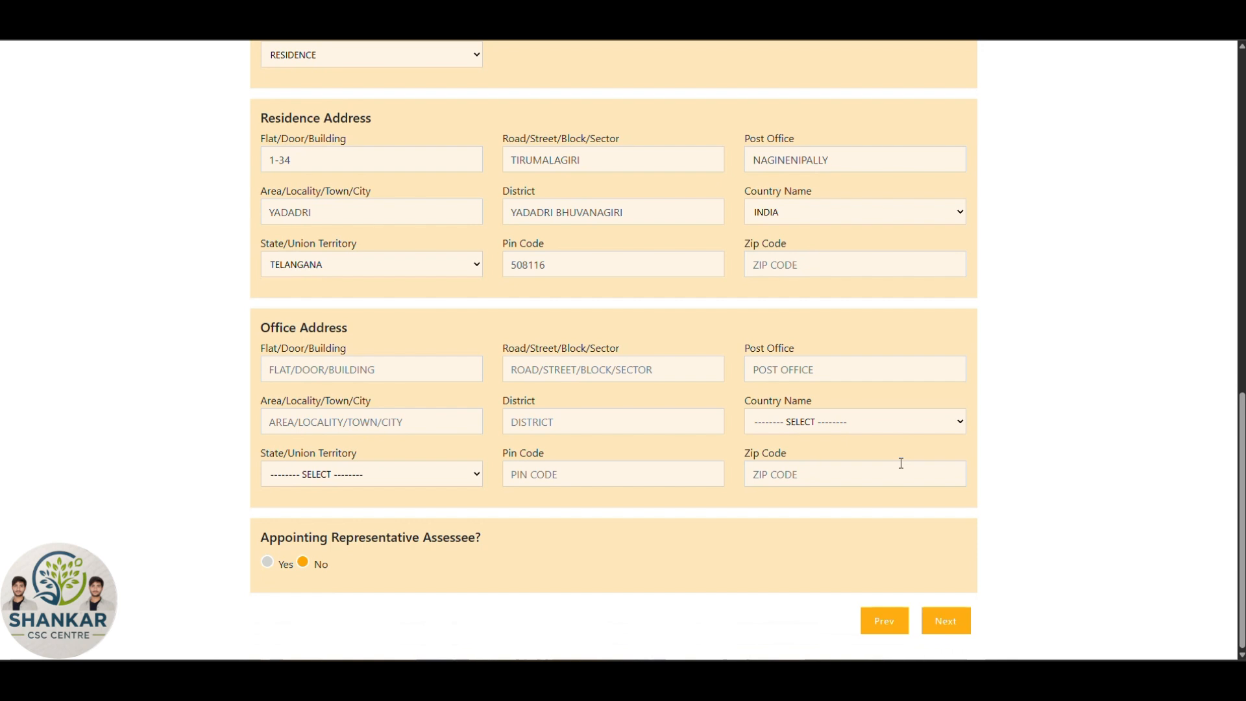
left_click(269, 562)
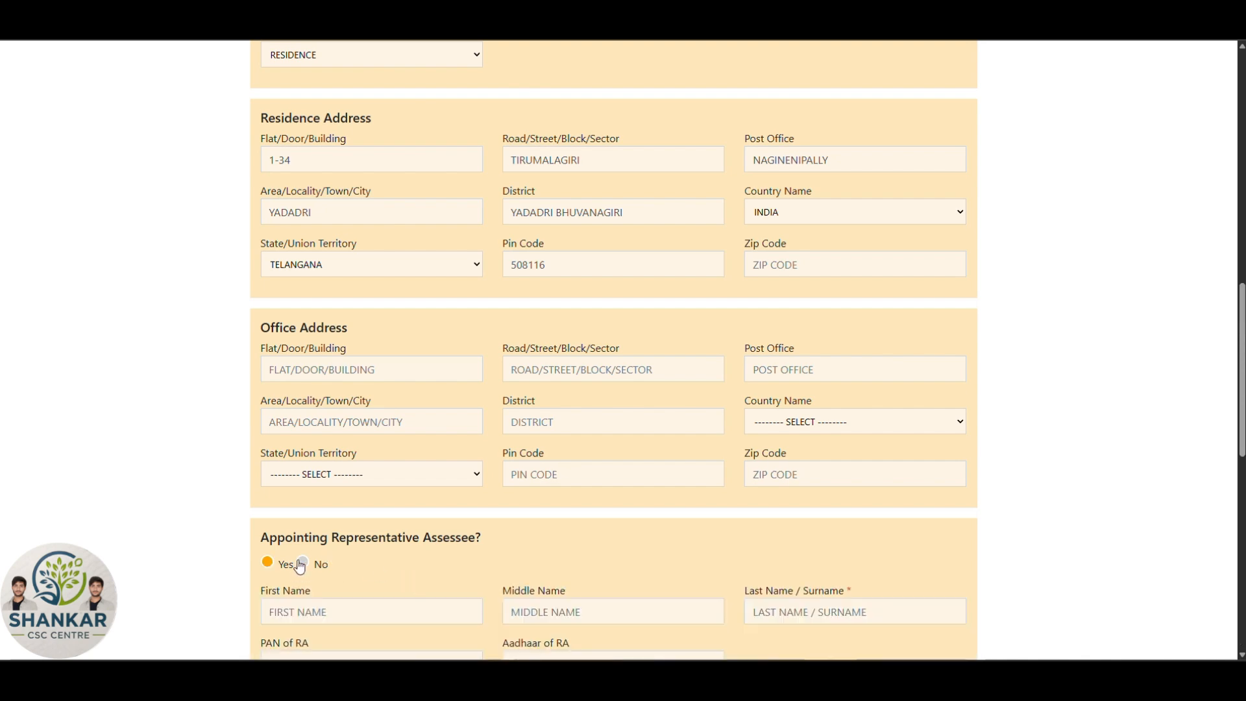
left_click(302, 562)
scroll(554, 540, "up", 3)
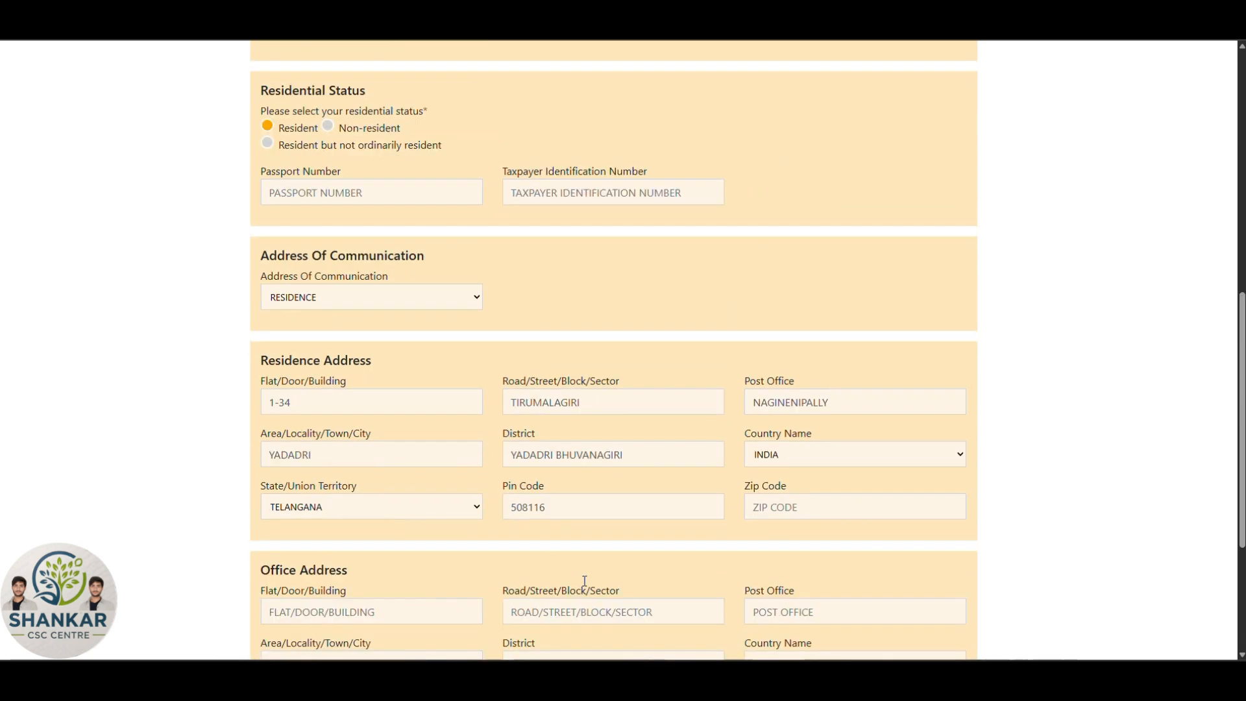
scroll(584, 580, "up", 8)
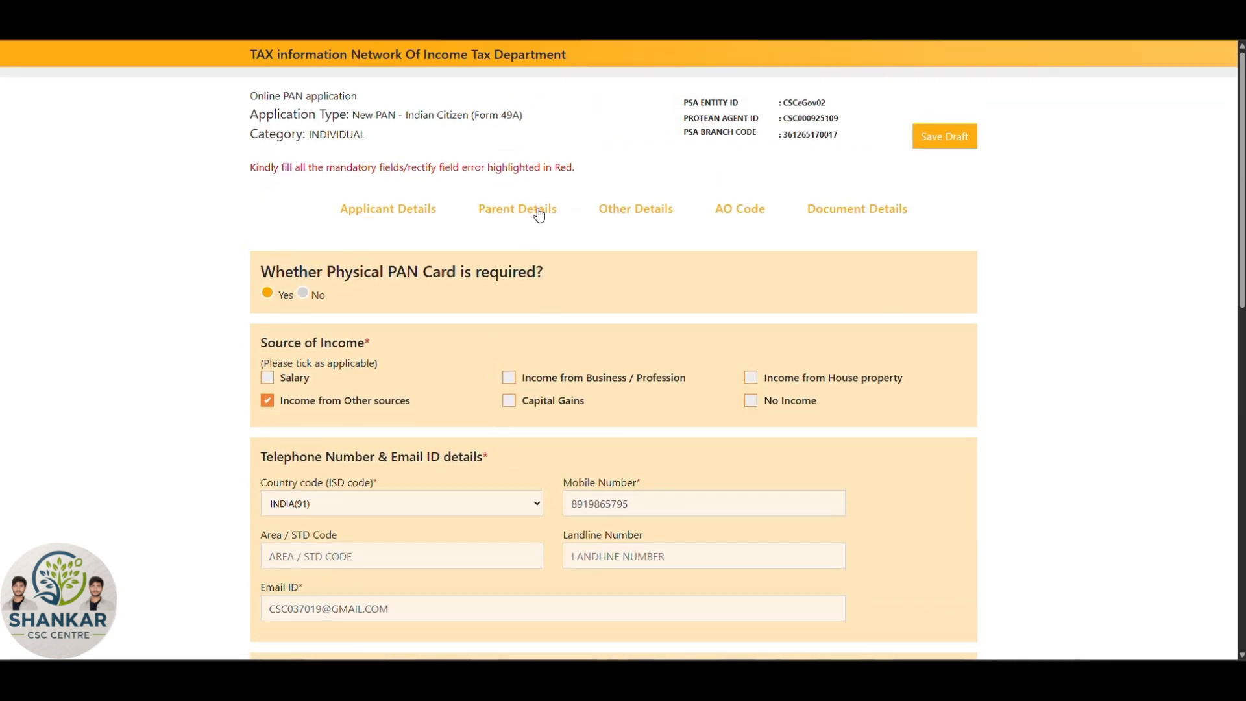
Return to Parent Details and enter the mother's full name in the Last Name / Surname field under Re-Enter Mother's Name.
left_click(539, 216)
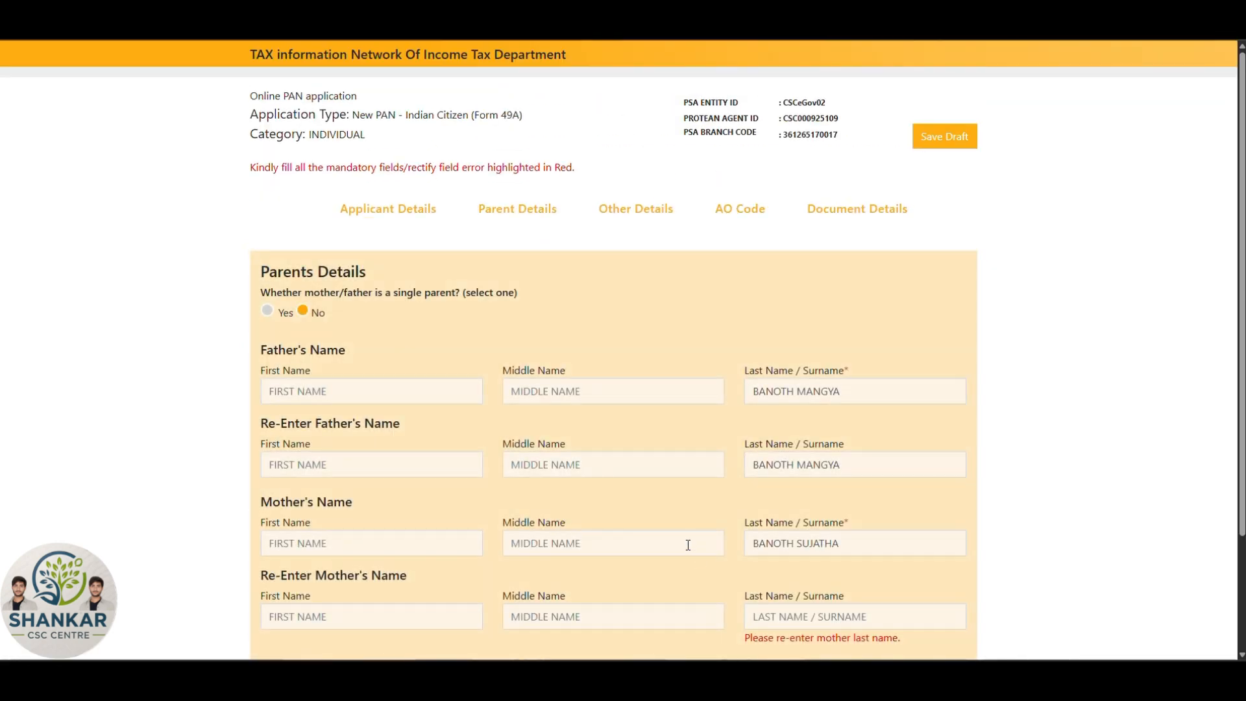
scroll(685, 543, "down", 2)
left_click(785, 486)
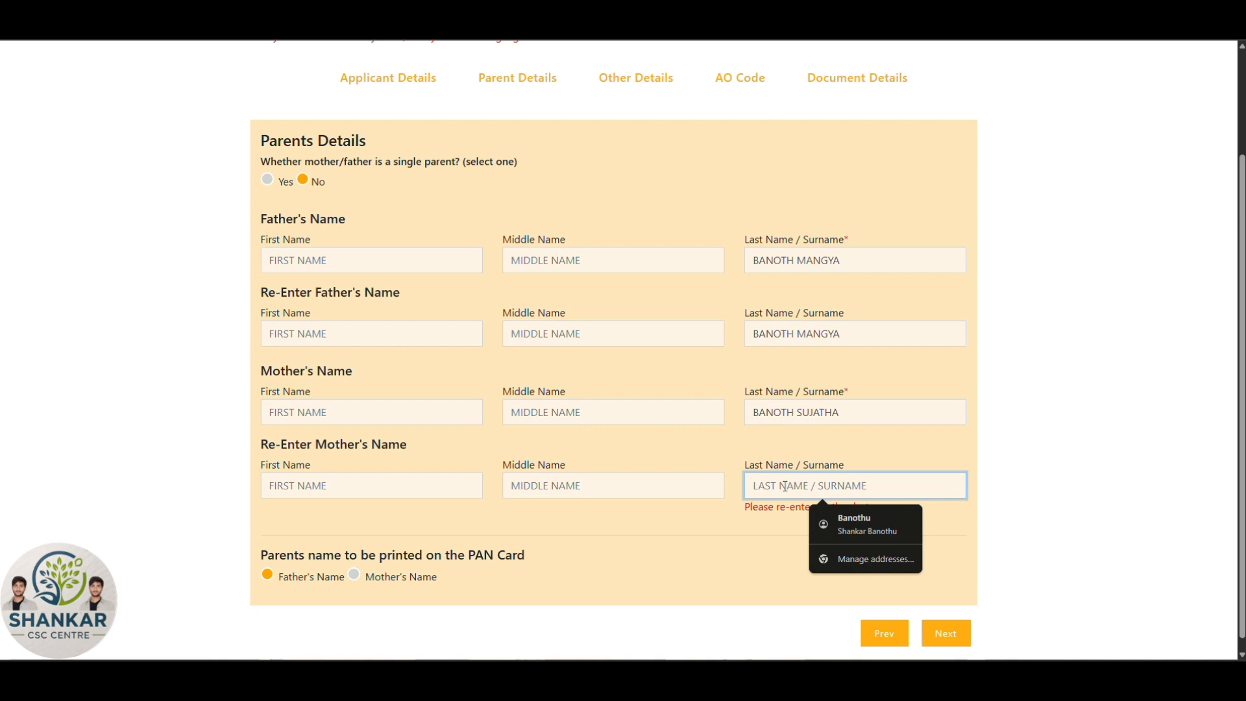
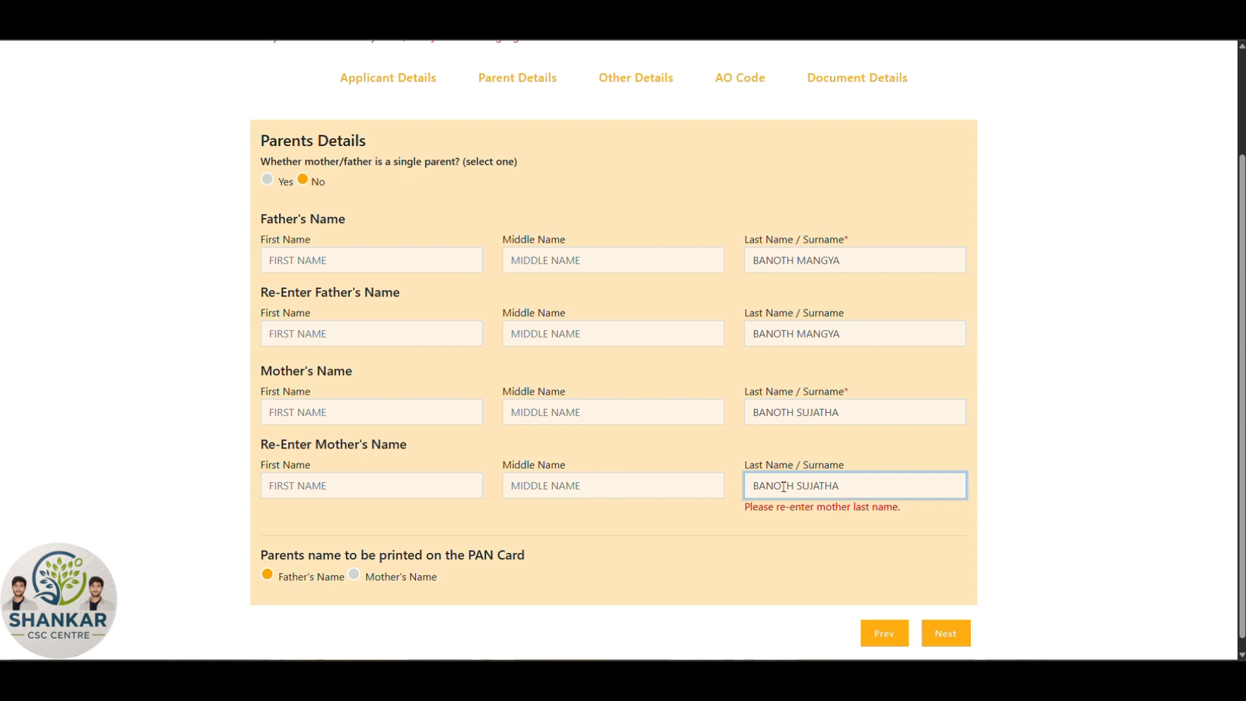
left_click(935, 641)
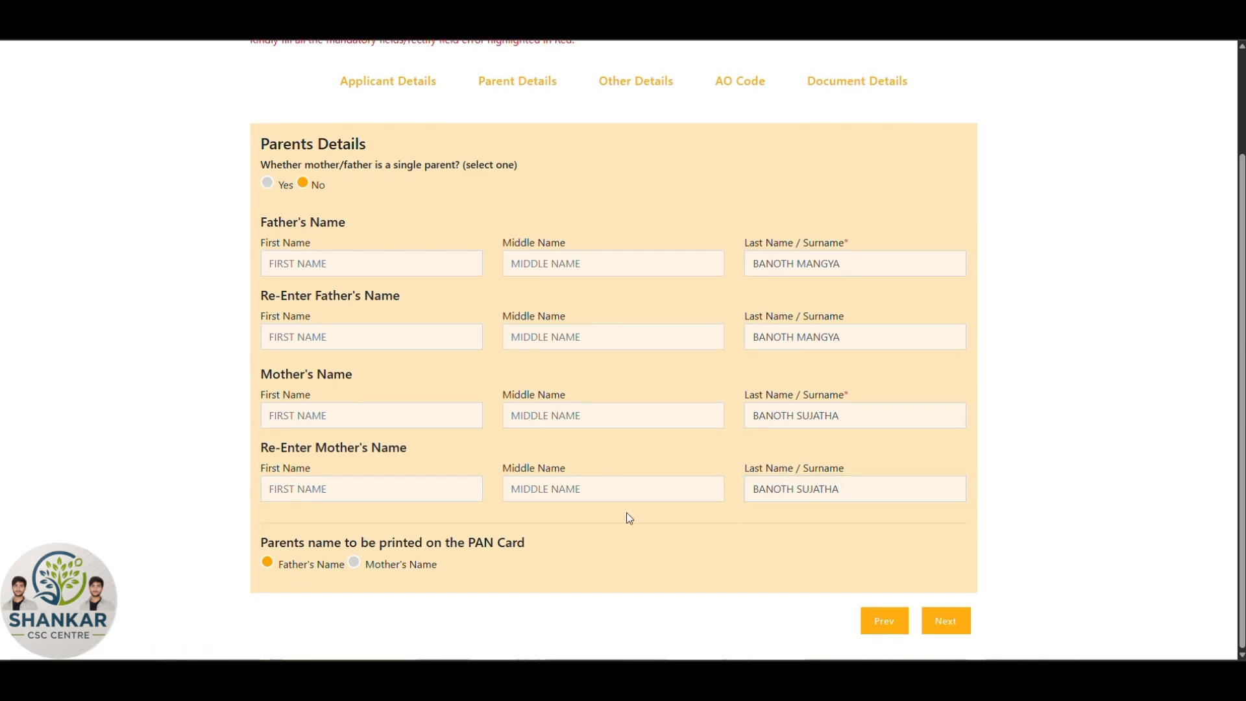
Move on from Parent Details to Document Details and submit the PAN application.
left_click(951, 621)
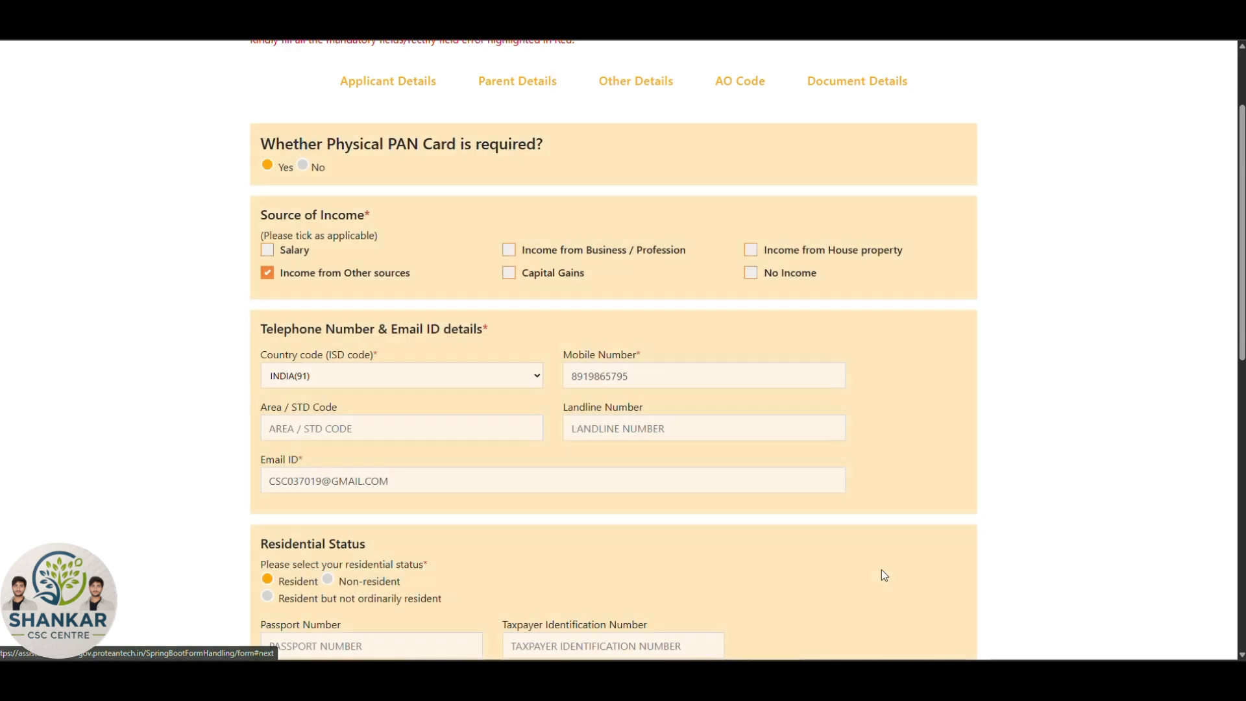
scroll(706, 532, "up", 2)
left_click(848, 217)
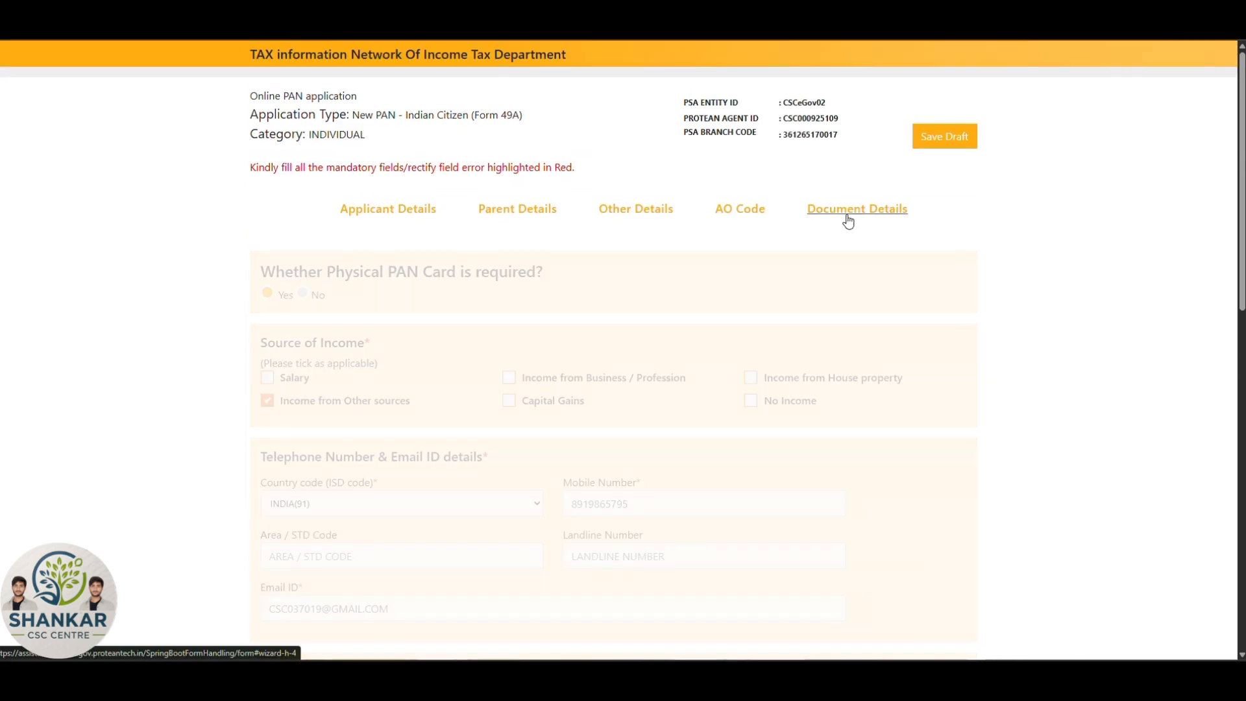
scroll(707, 516, "down", 5)
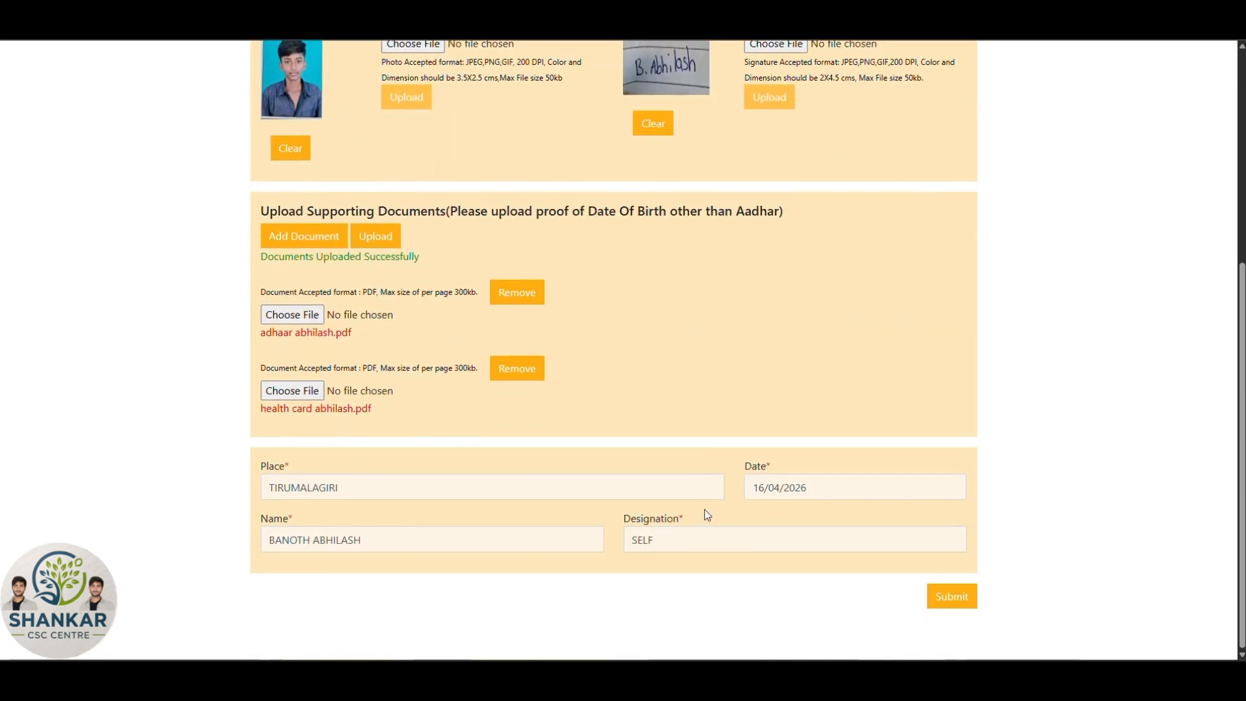
left_click(941, 595)
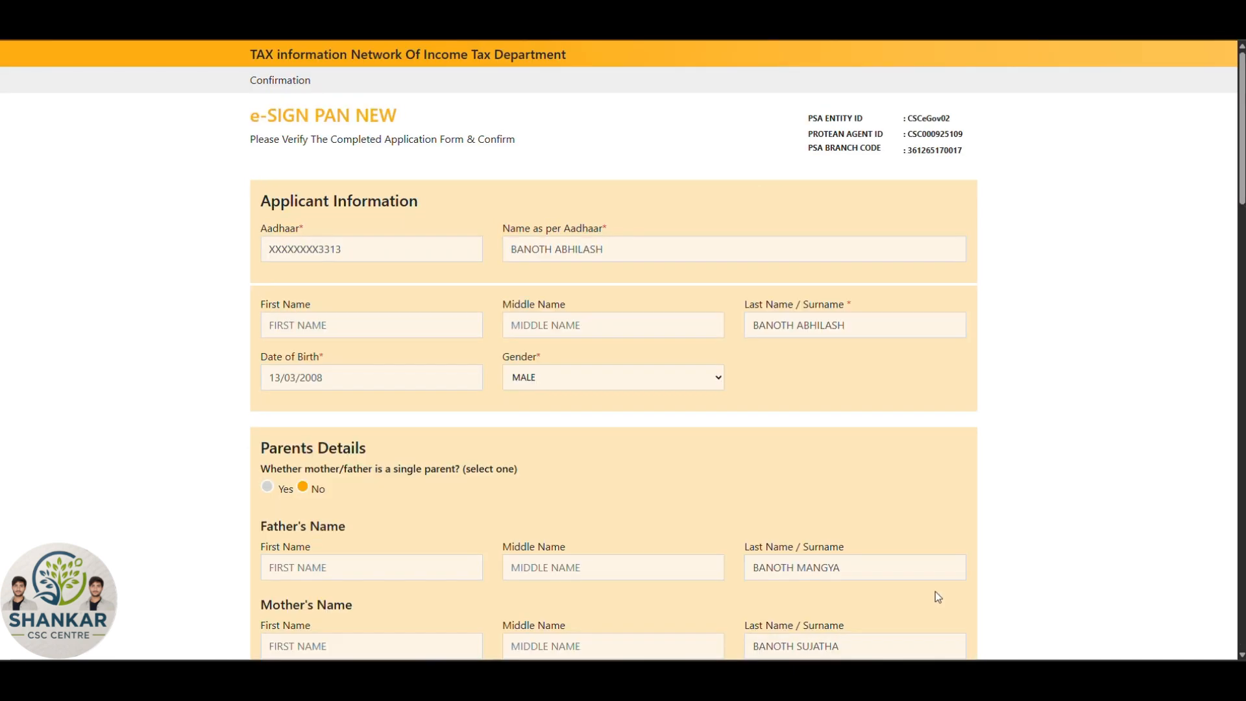
Review the completed e-Sign PAN application form through to the AO code and declaration details, and confirm it.
scroll(603, 491, "down", 1)
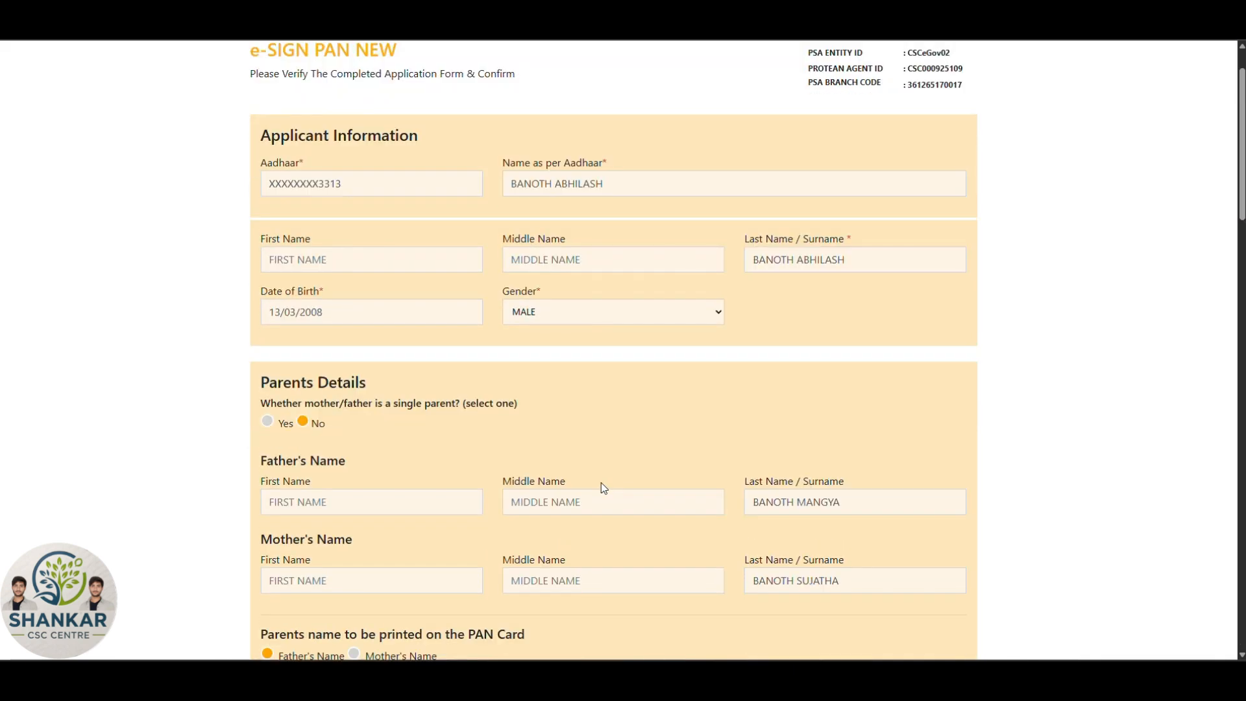
scroll(602, 487, "down", 2)
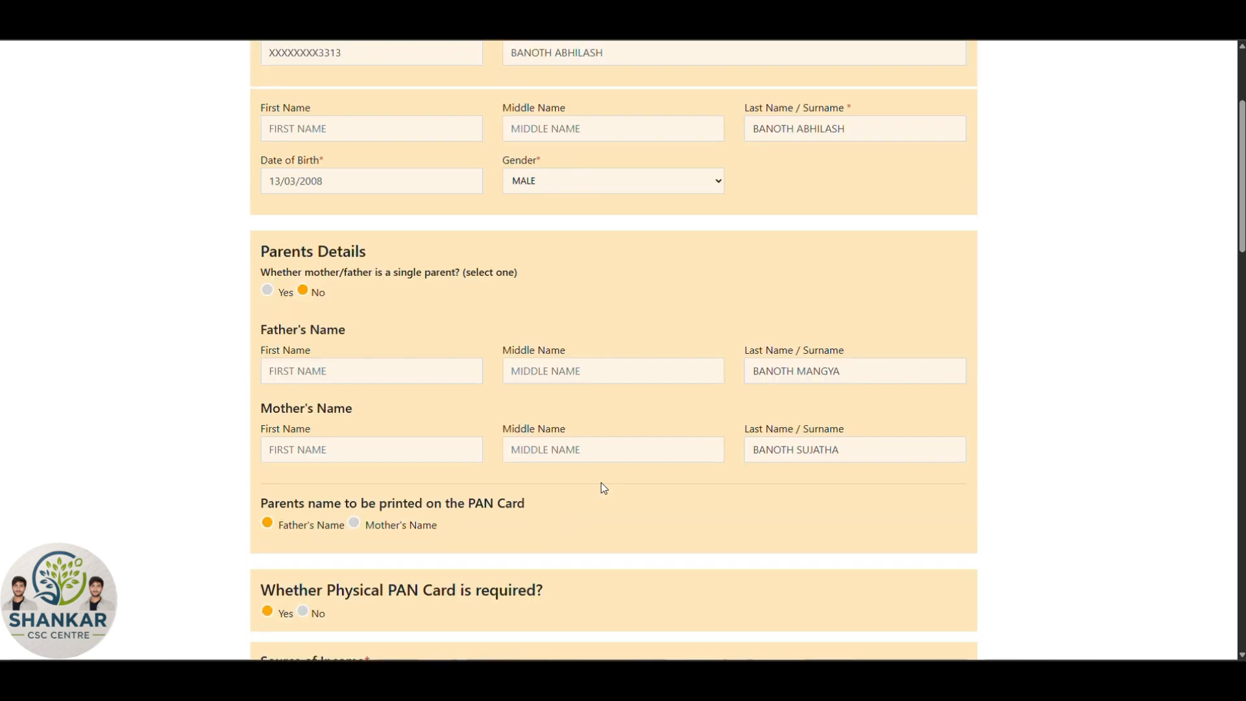
scroll(601, 488, "down", 20)
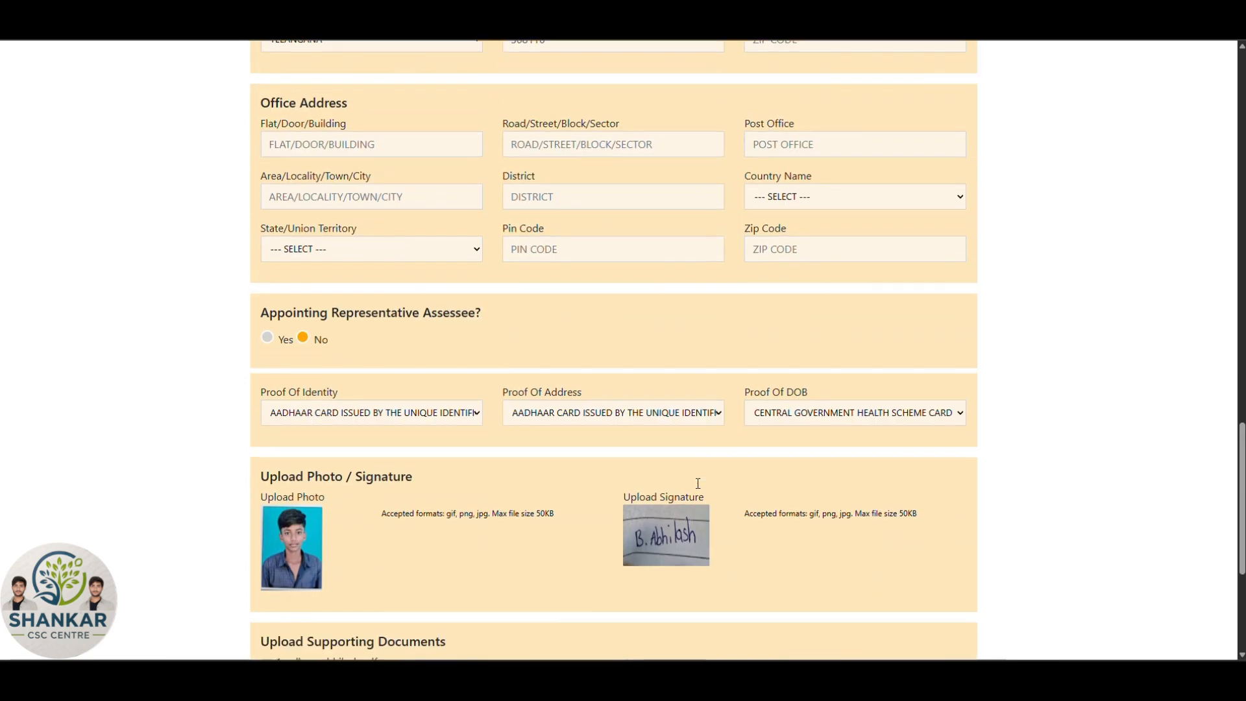
scroll(698, 484, "down", 5)
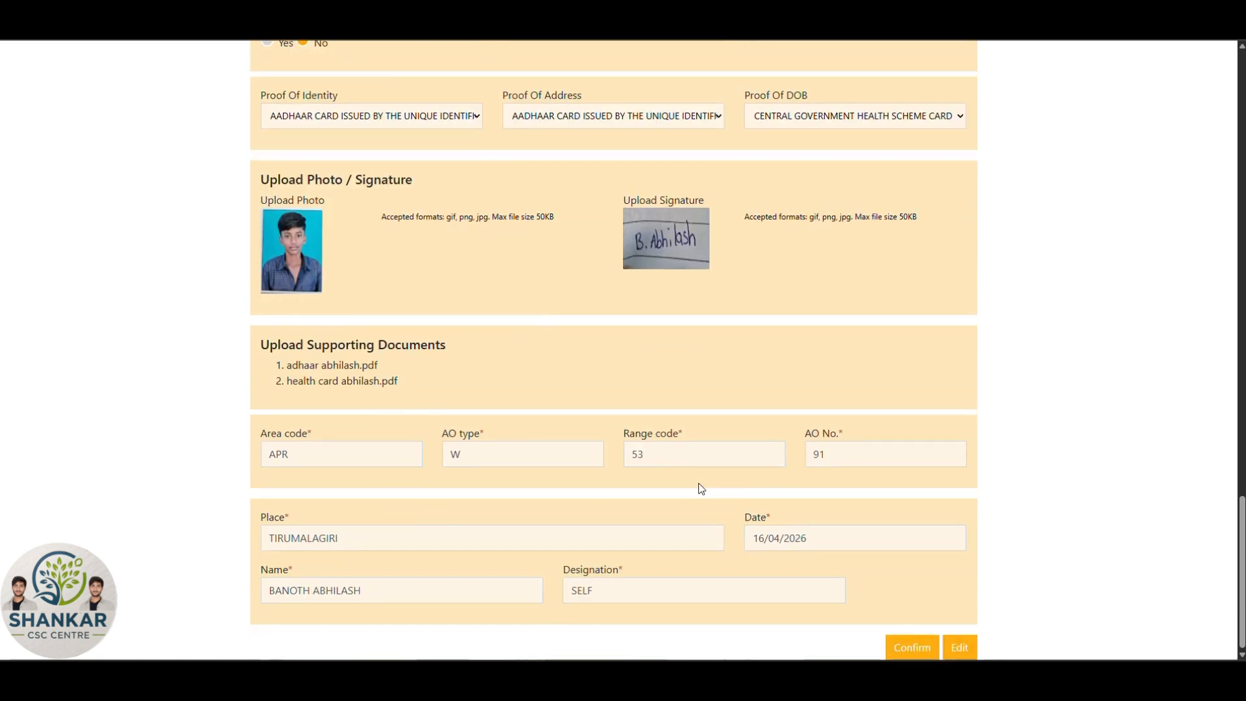
left_click(908, 649)
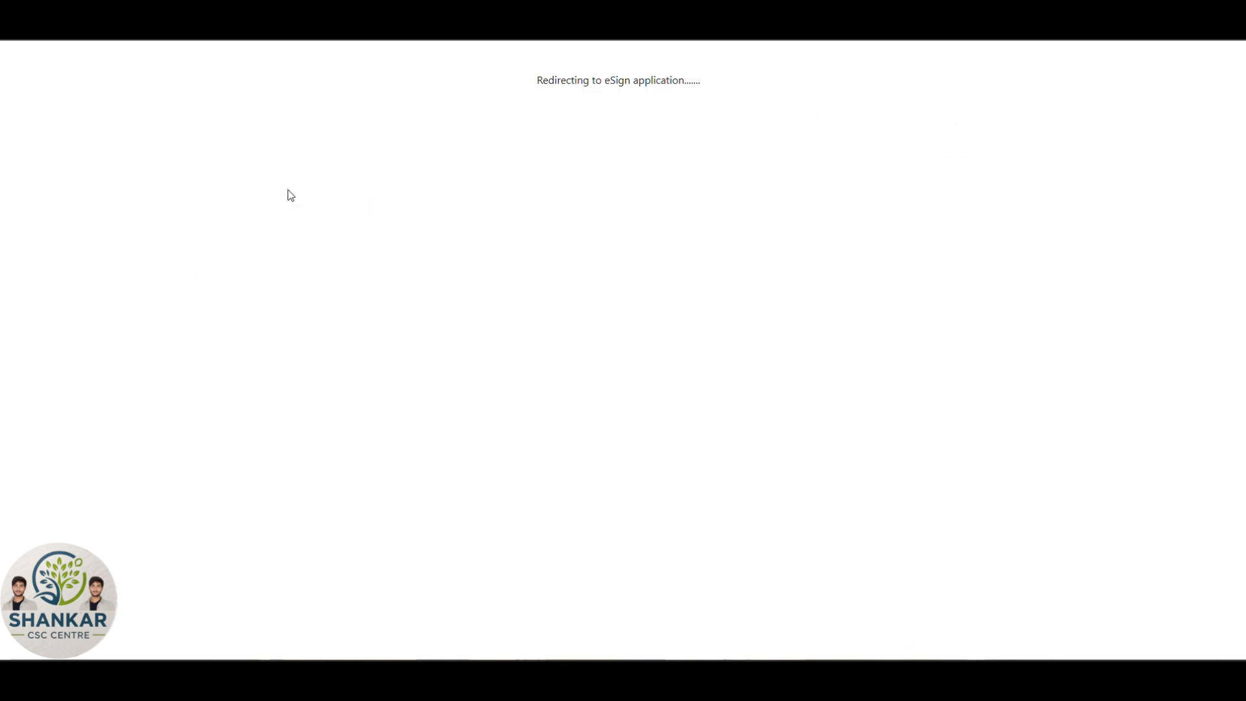
Authorize Protean eGov Technologies to e-sign the application, enter the applicant's Aadhaar number, and request the OTP.
left_click(297, 216)
left_click(614, 348)
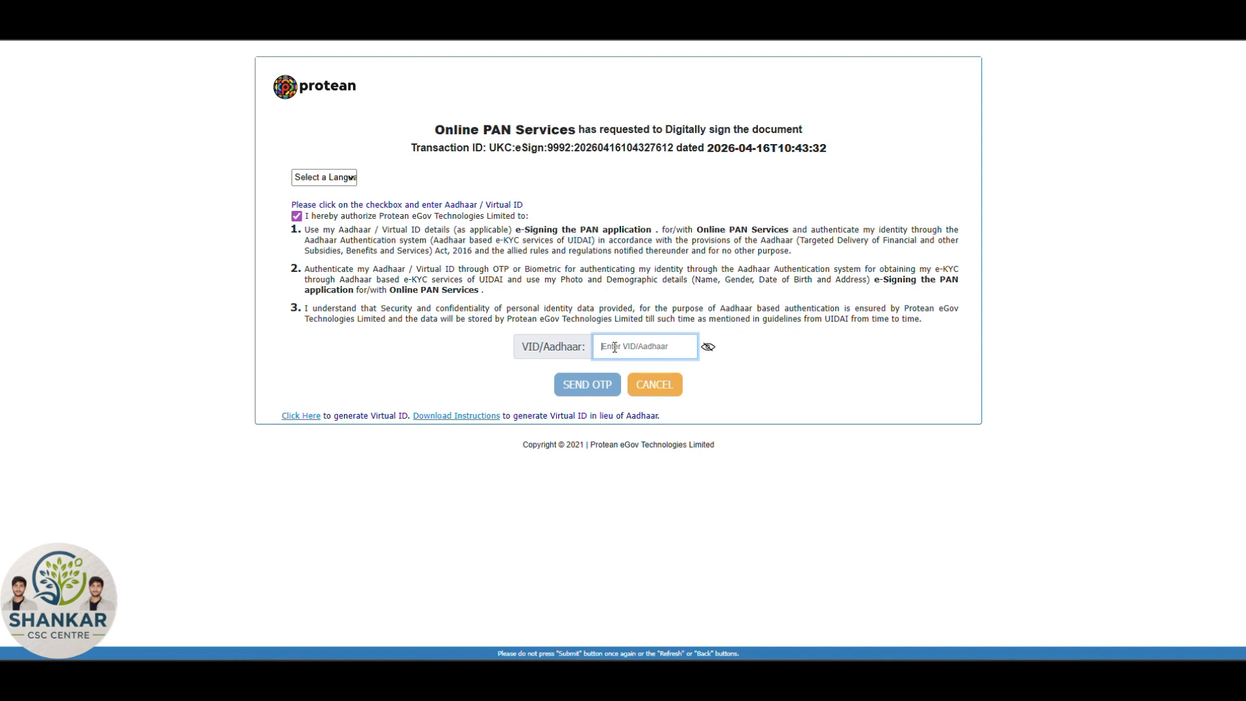
type("4")
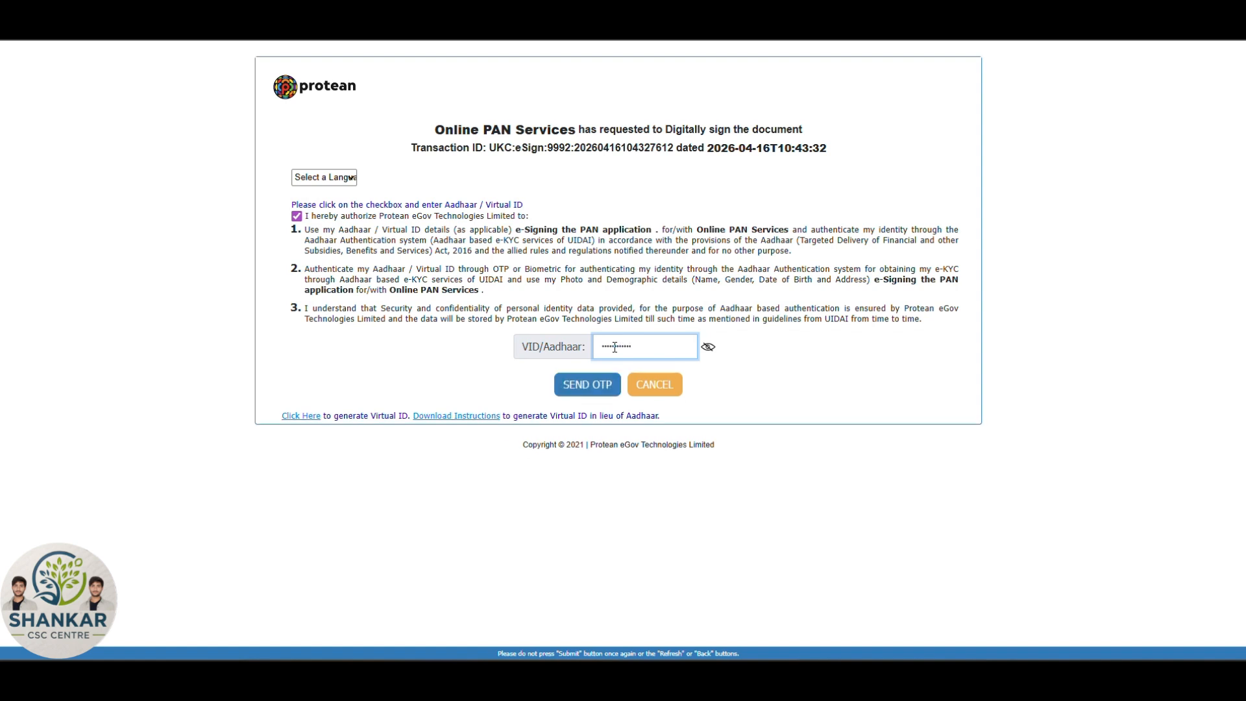
left_click(586, 388)
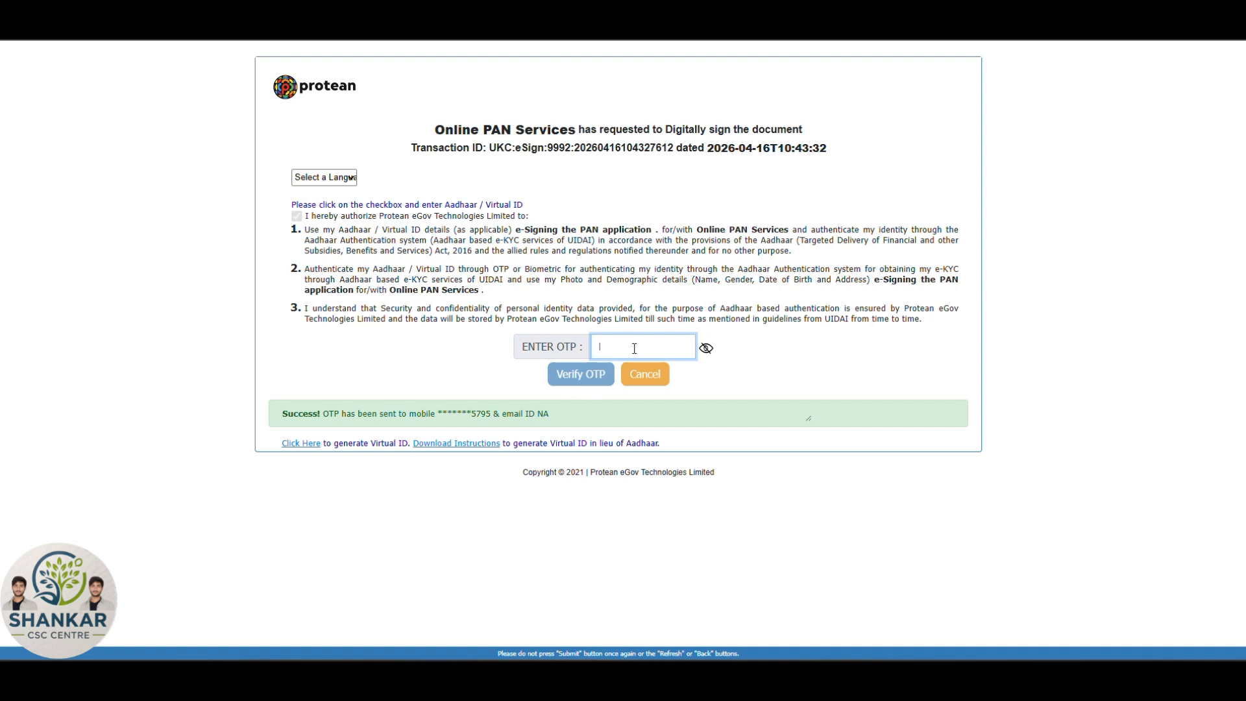
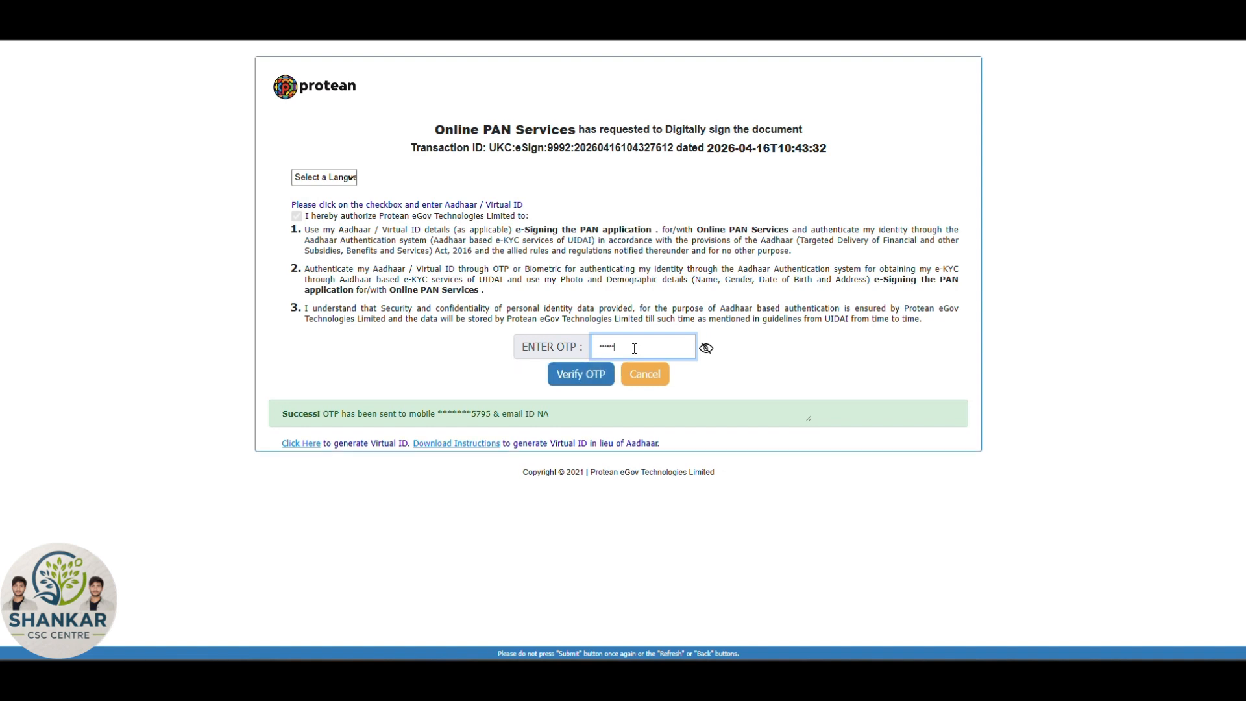
Enter the OTP sent to the applicant's mobile and verify it to e-sign the application.
left_click(582, 376)
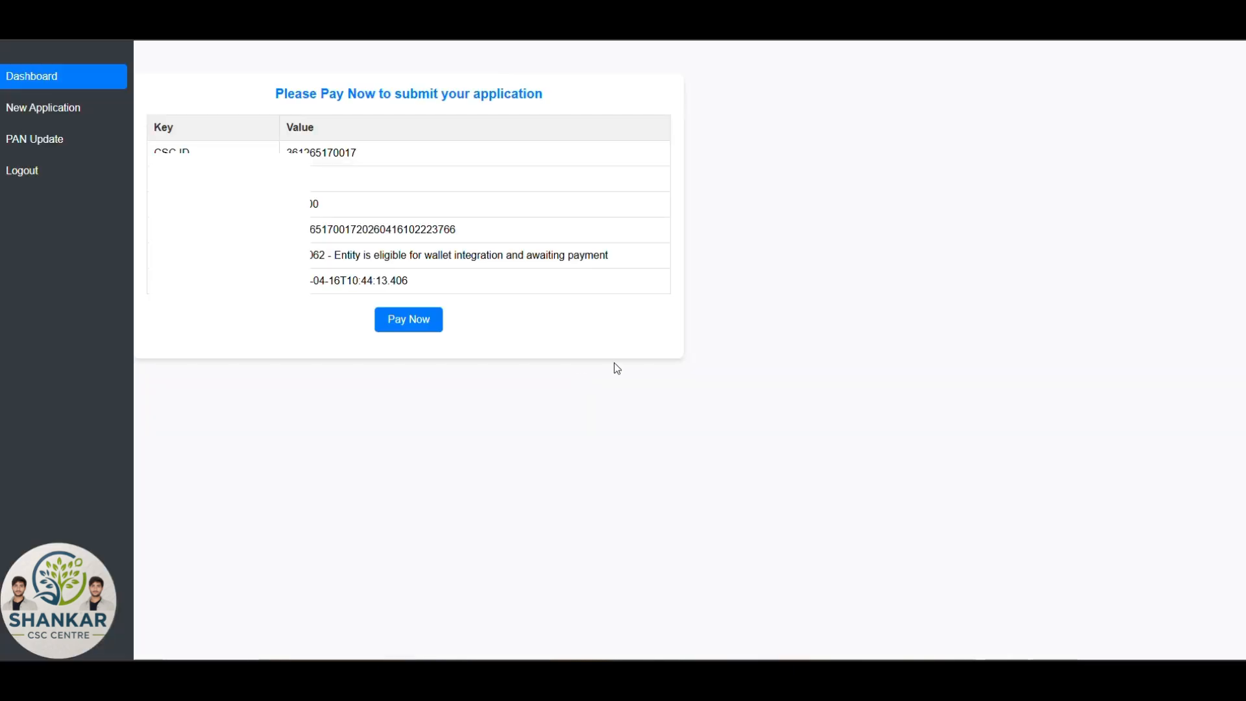
Proceed to pay for the application, enter the CSC account password, and validate it.
left_click(390, 321)
left_click(784, 234)
type("*")
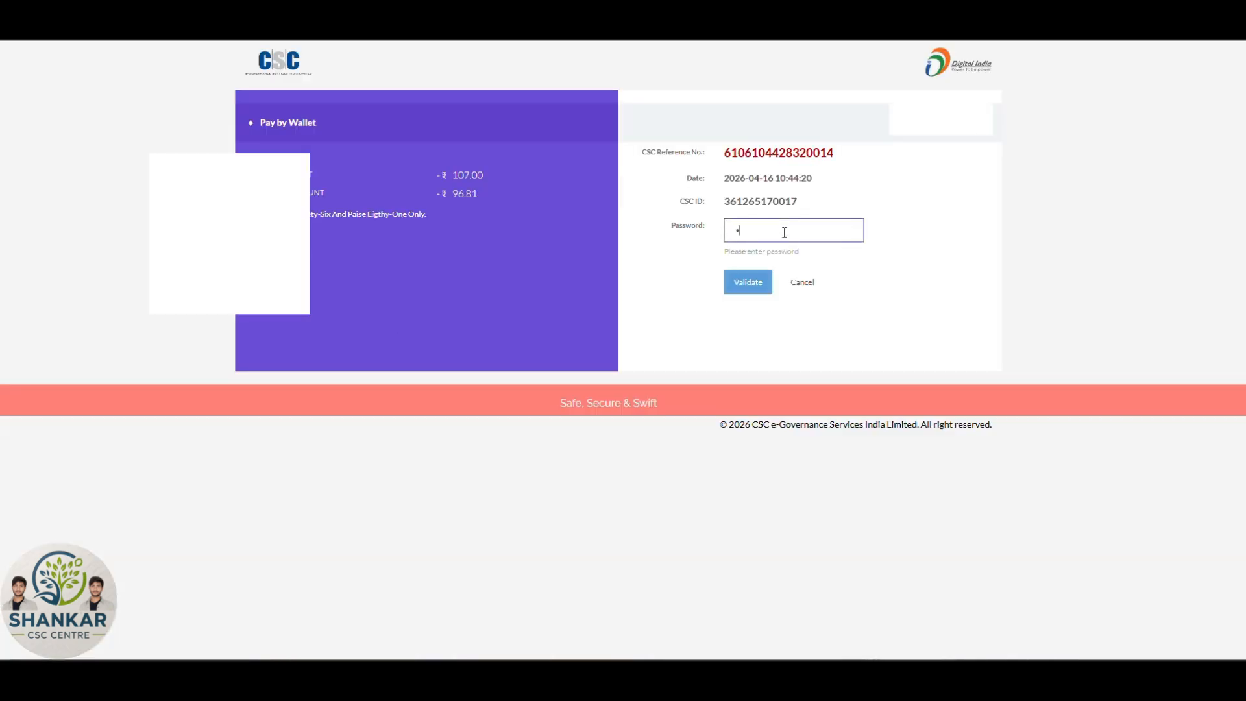
type("***")
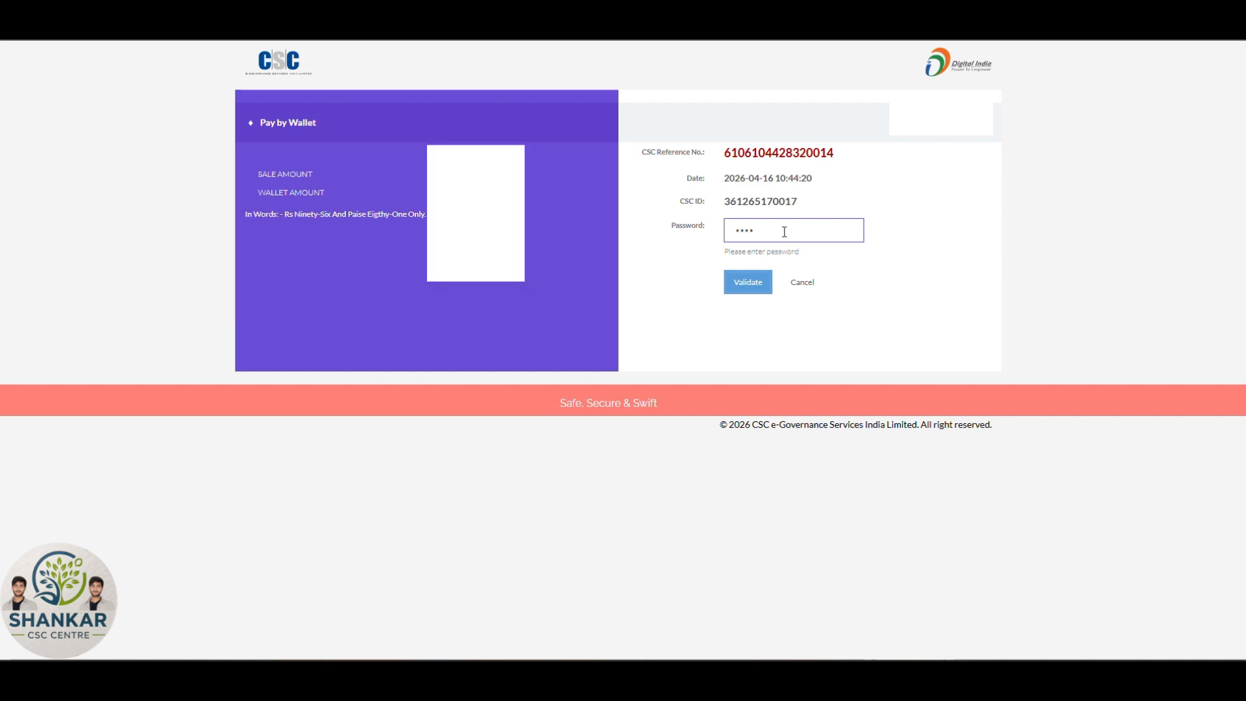
type("*******")
left_click(746, 281)
Enter the six-digit wallet PIN and pay the application fee from the CSC wallet.
left_click(746, 286)
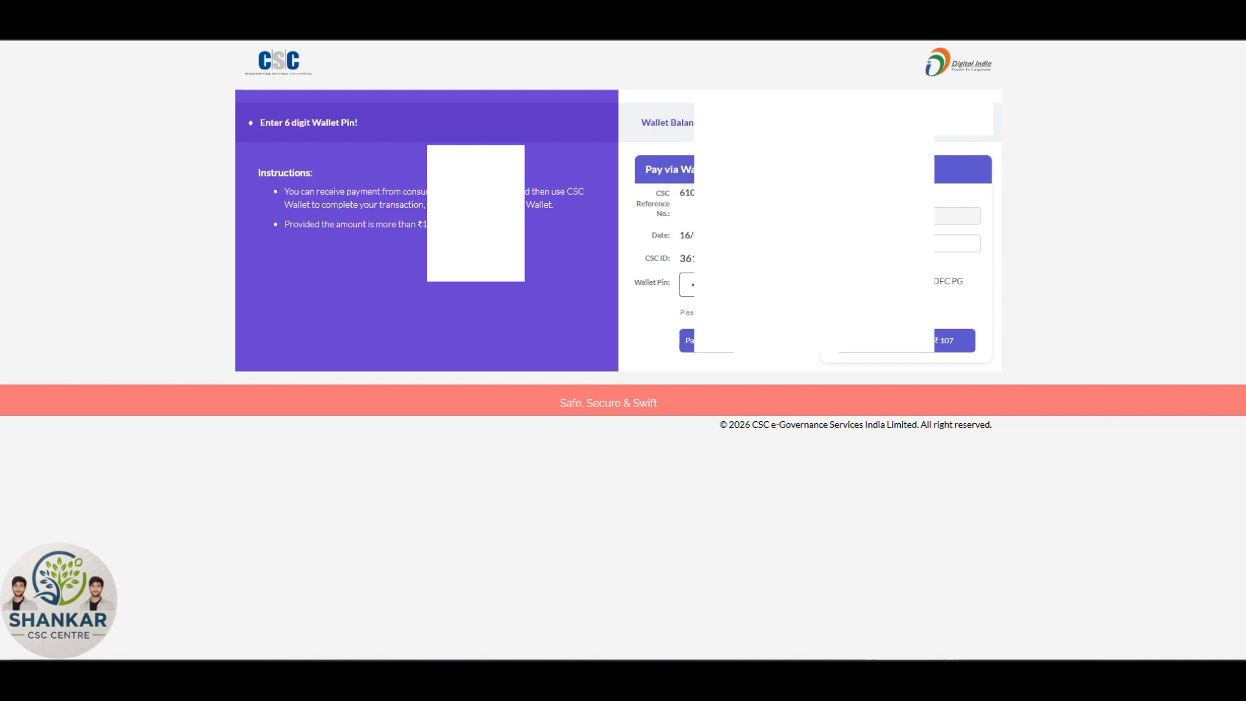
left_click(705, 342)
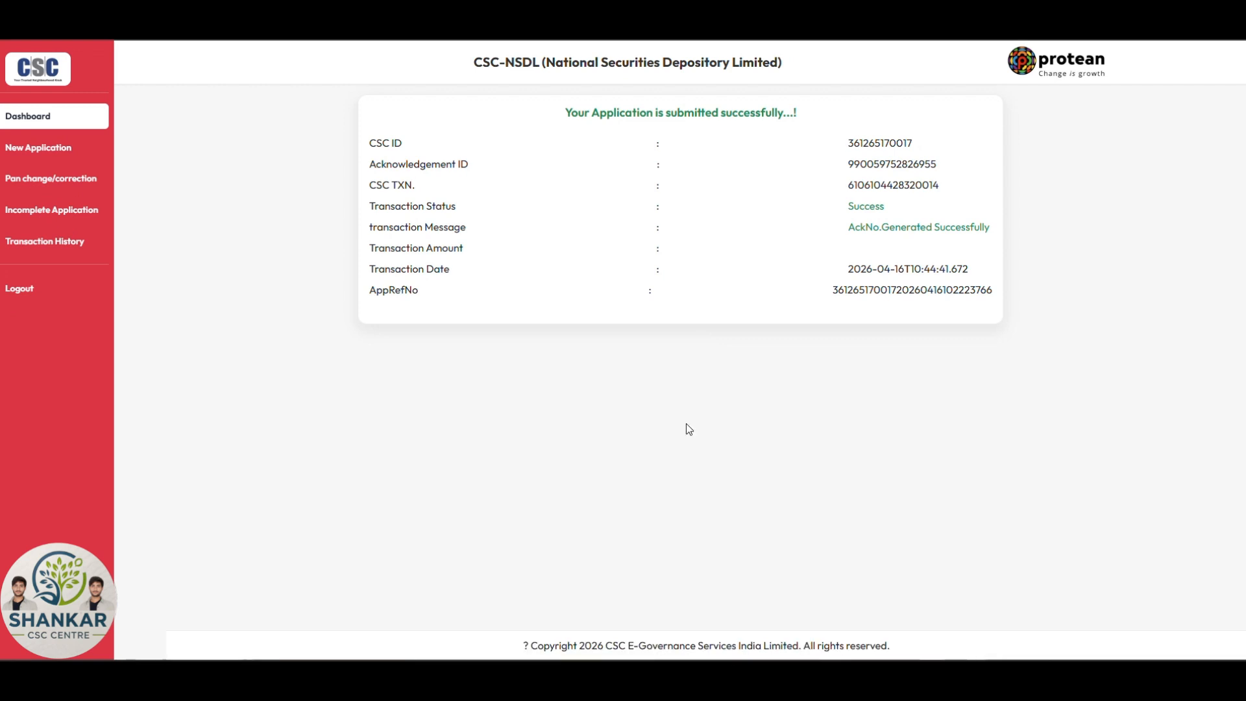
Capture a screen snip of the application submission receipt with its acknowledgement and transaction details.
key("super+shift+s")
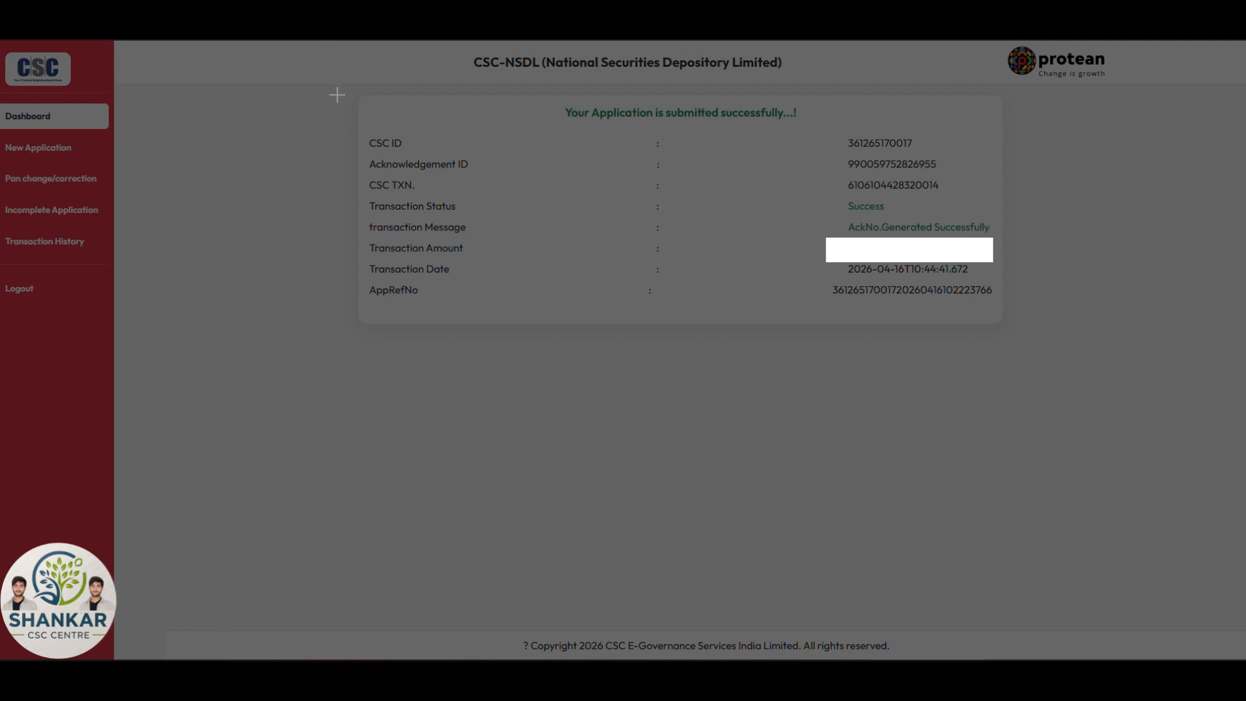
left_click_drag(341, 98, 1010, 239)
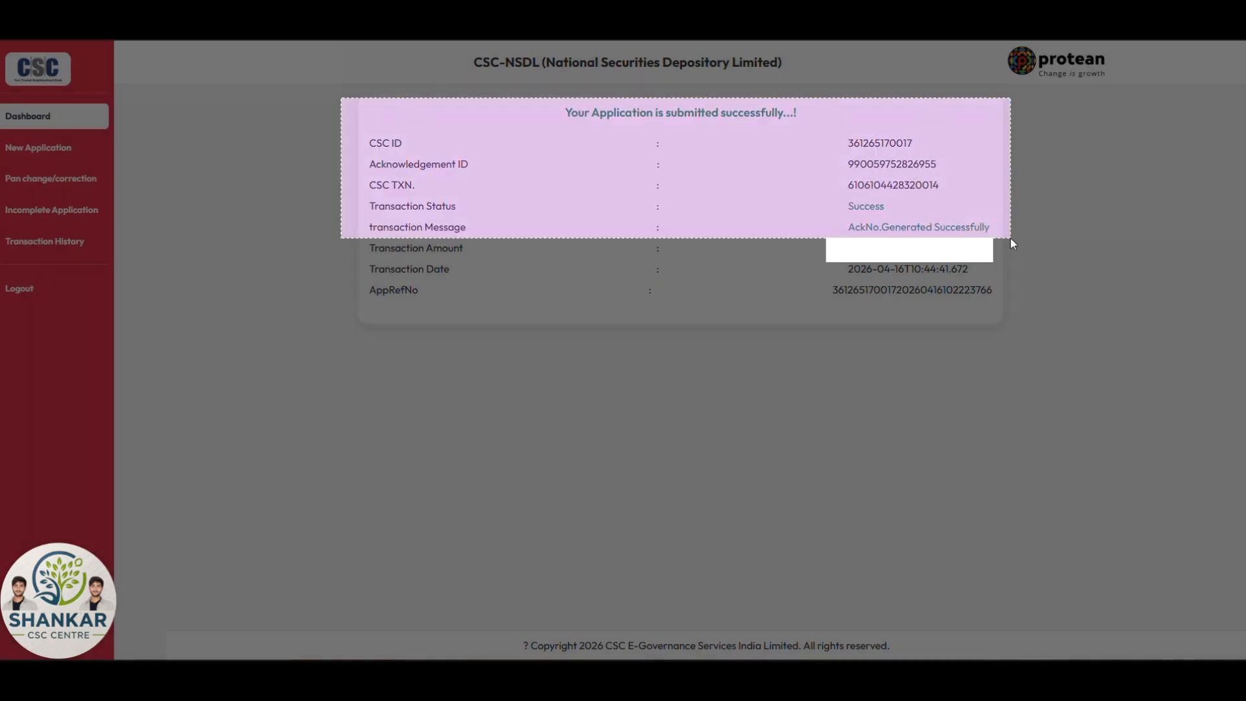